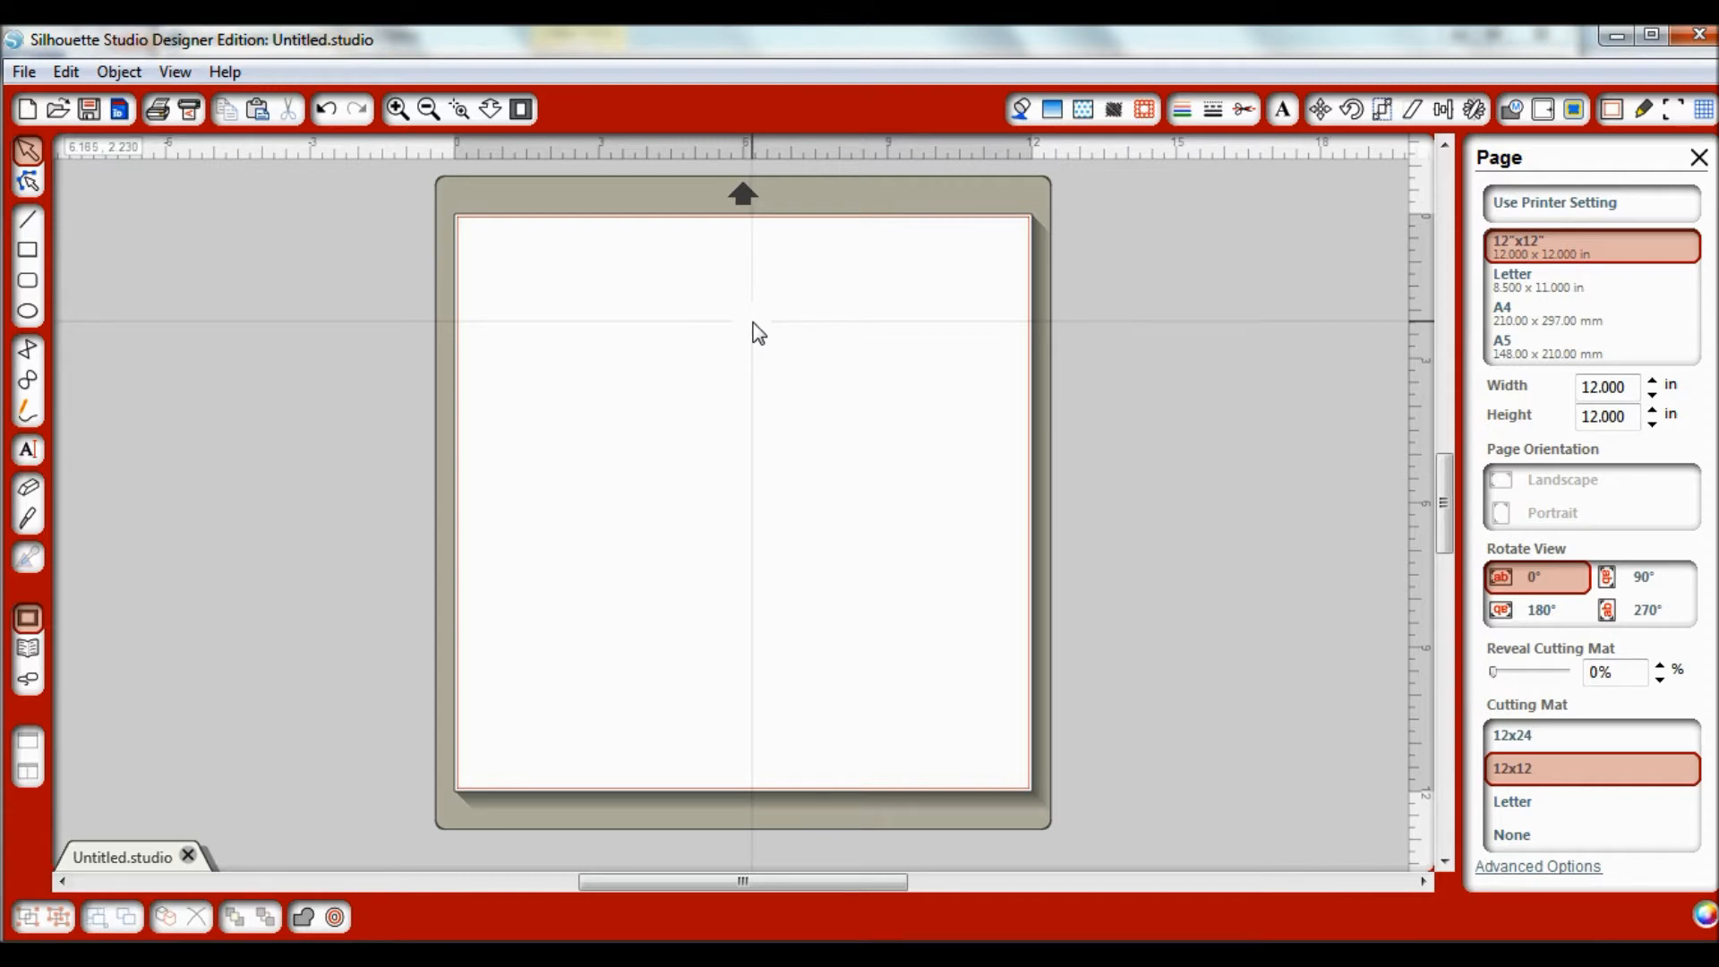
Draw a rounded rectangle about 3.67 in wide and 5.07 in high in the upper-left part of the page.
click(28, 285)
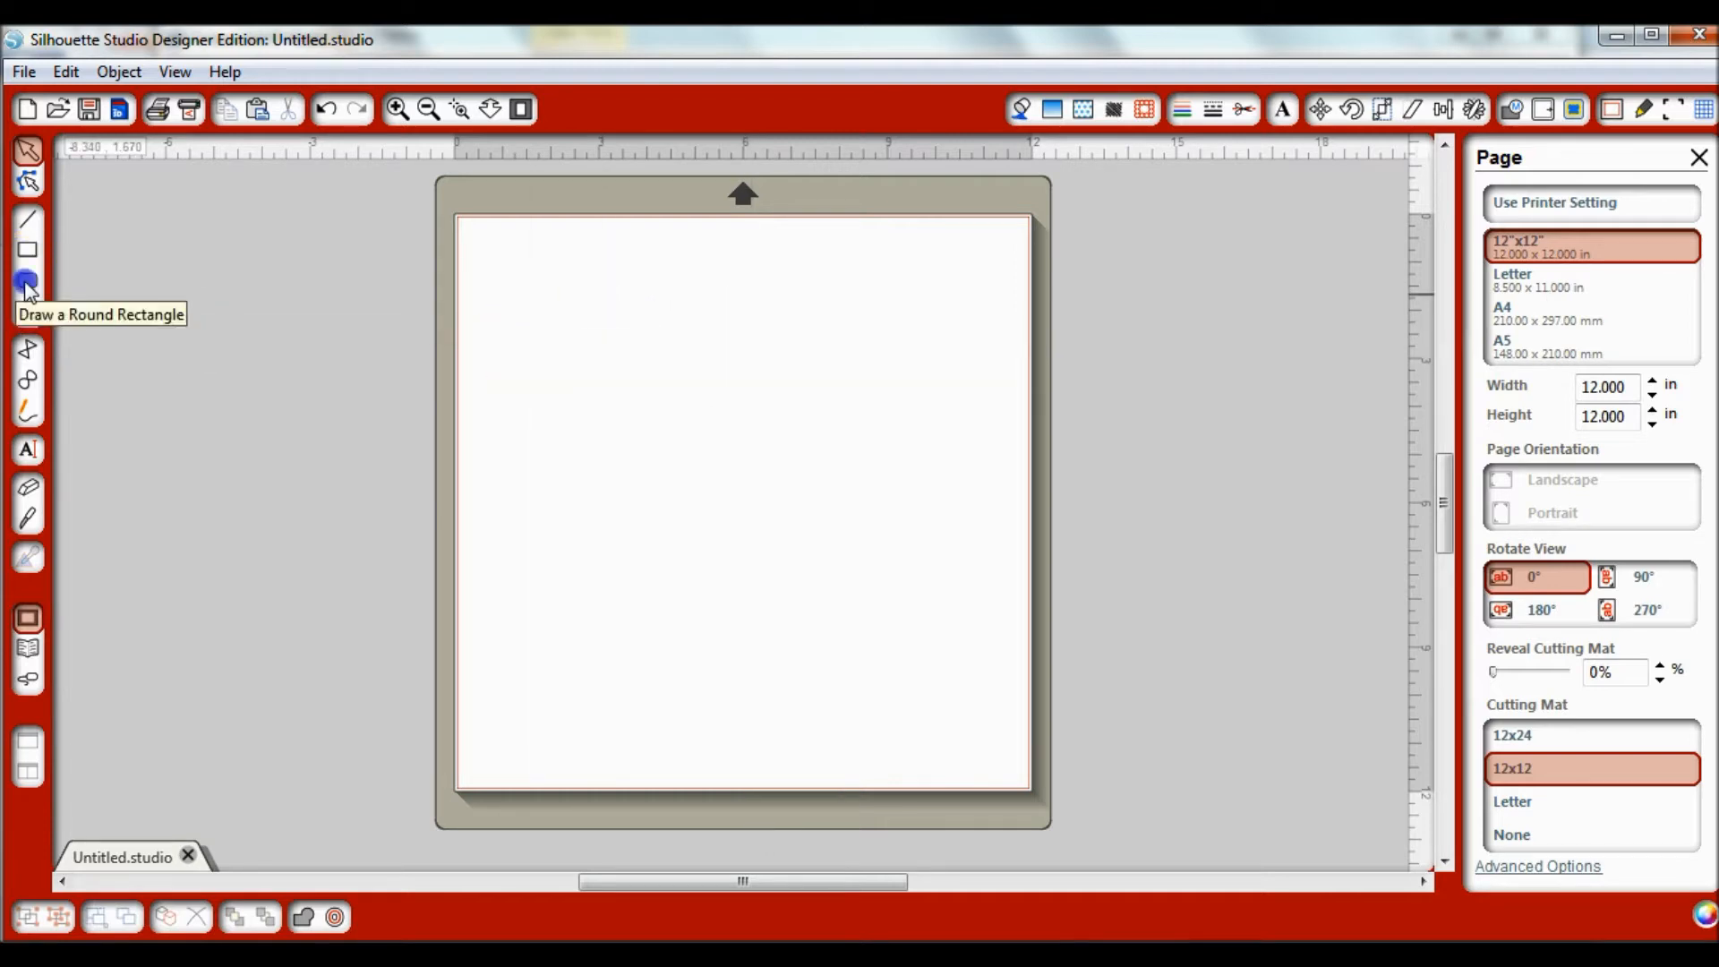
drag(507, 323, 683, 566)
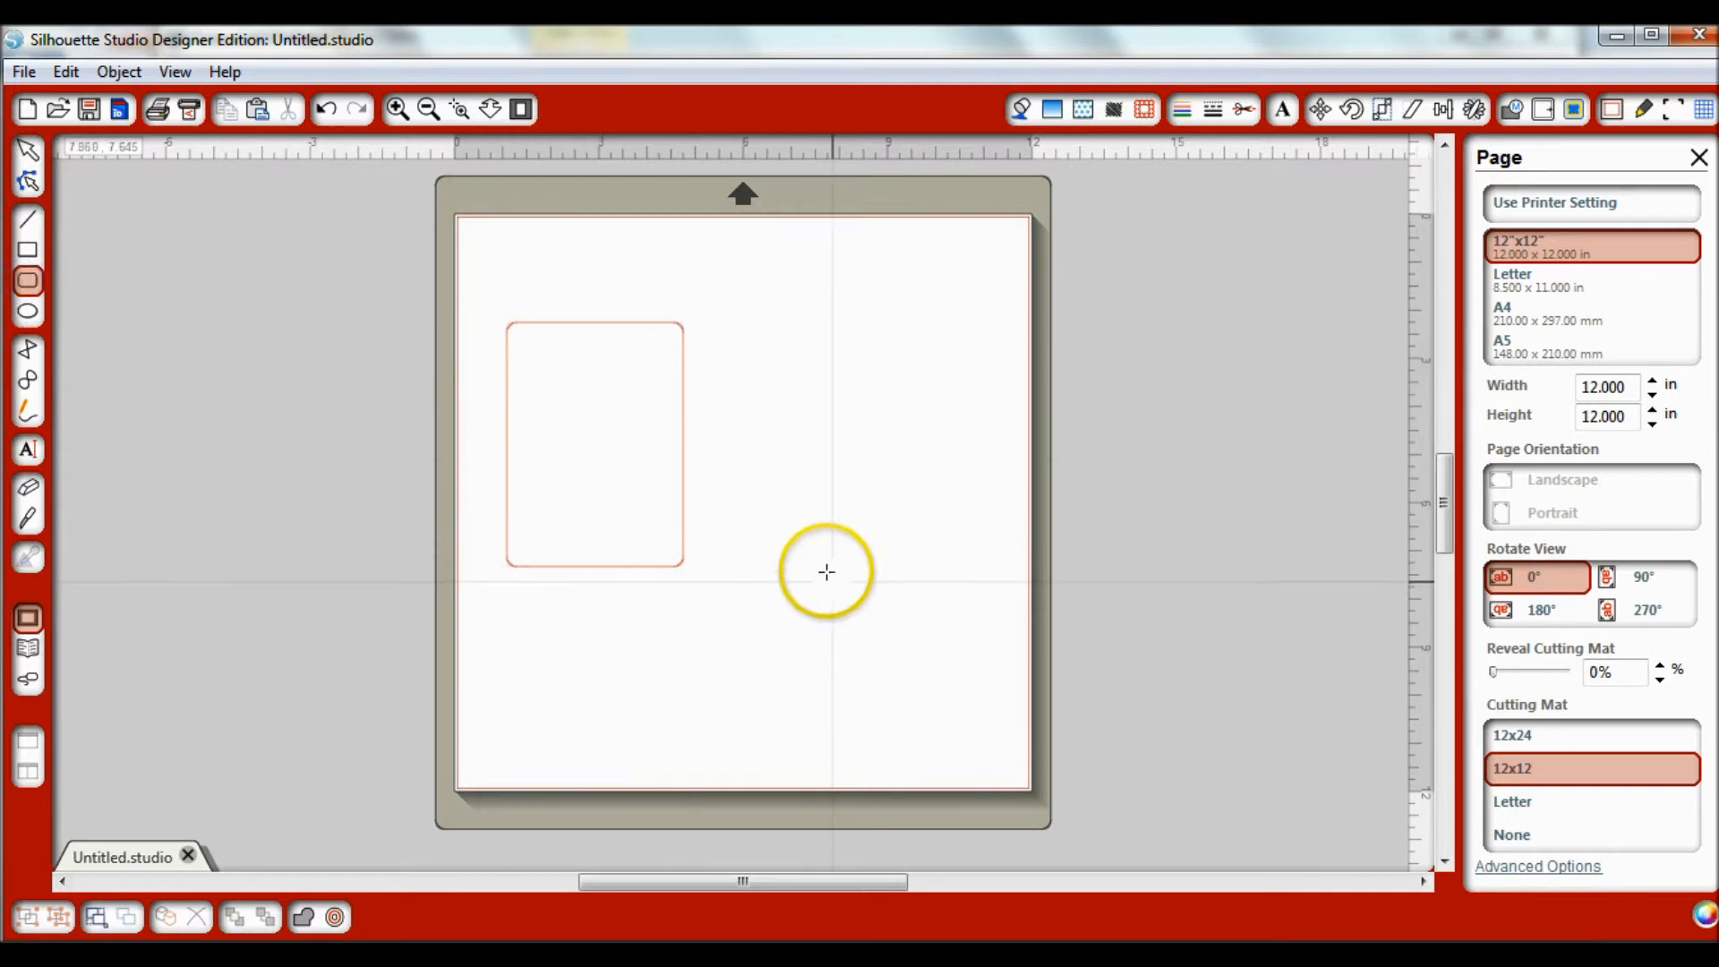
click(29, 152)
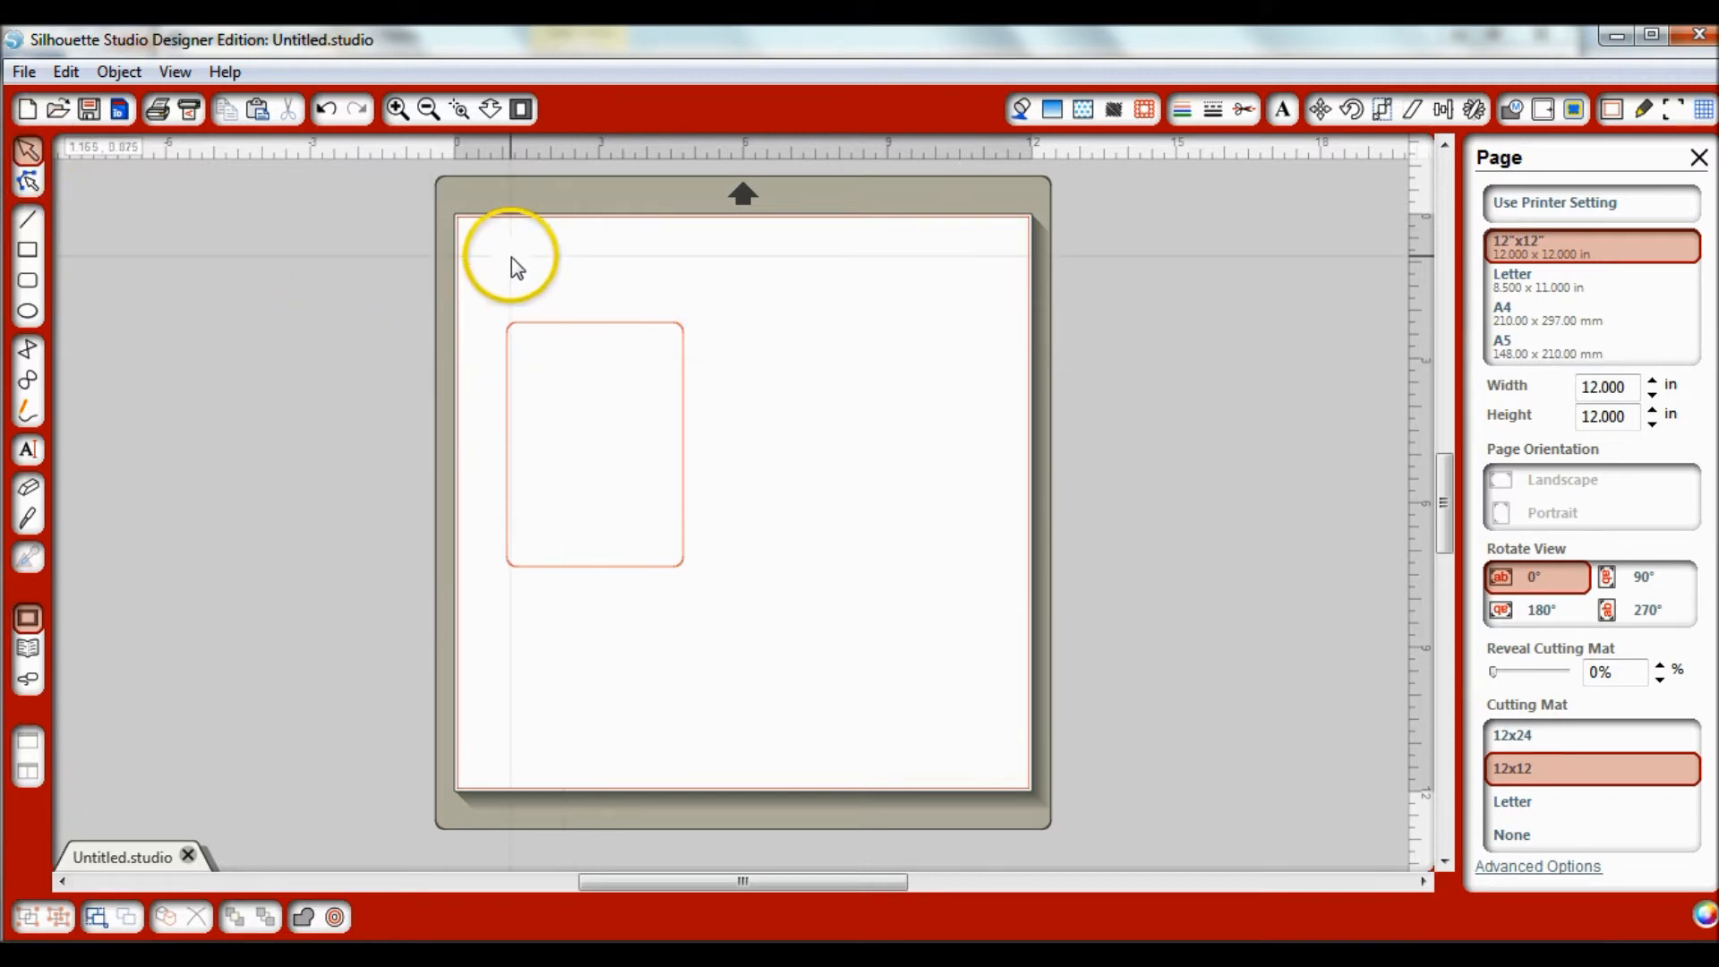
Scale the rounded rectangle to a width of 2.98 in and a height of 4 in.
click(575, 324)
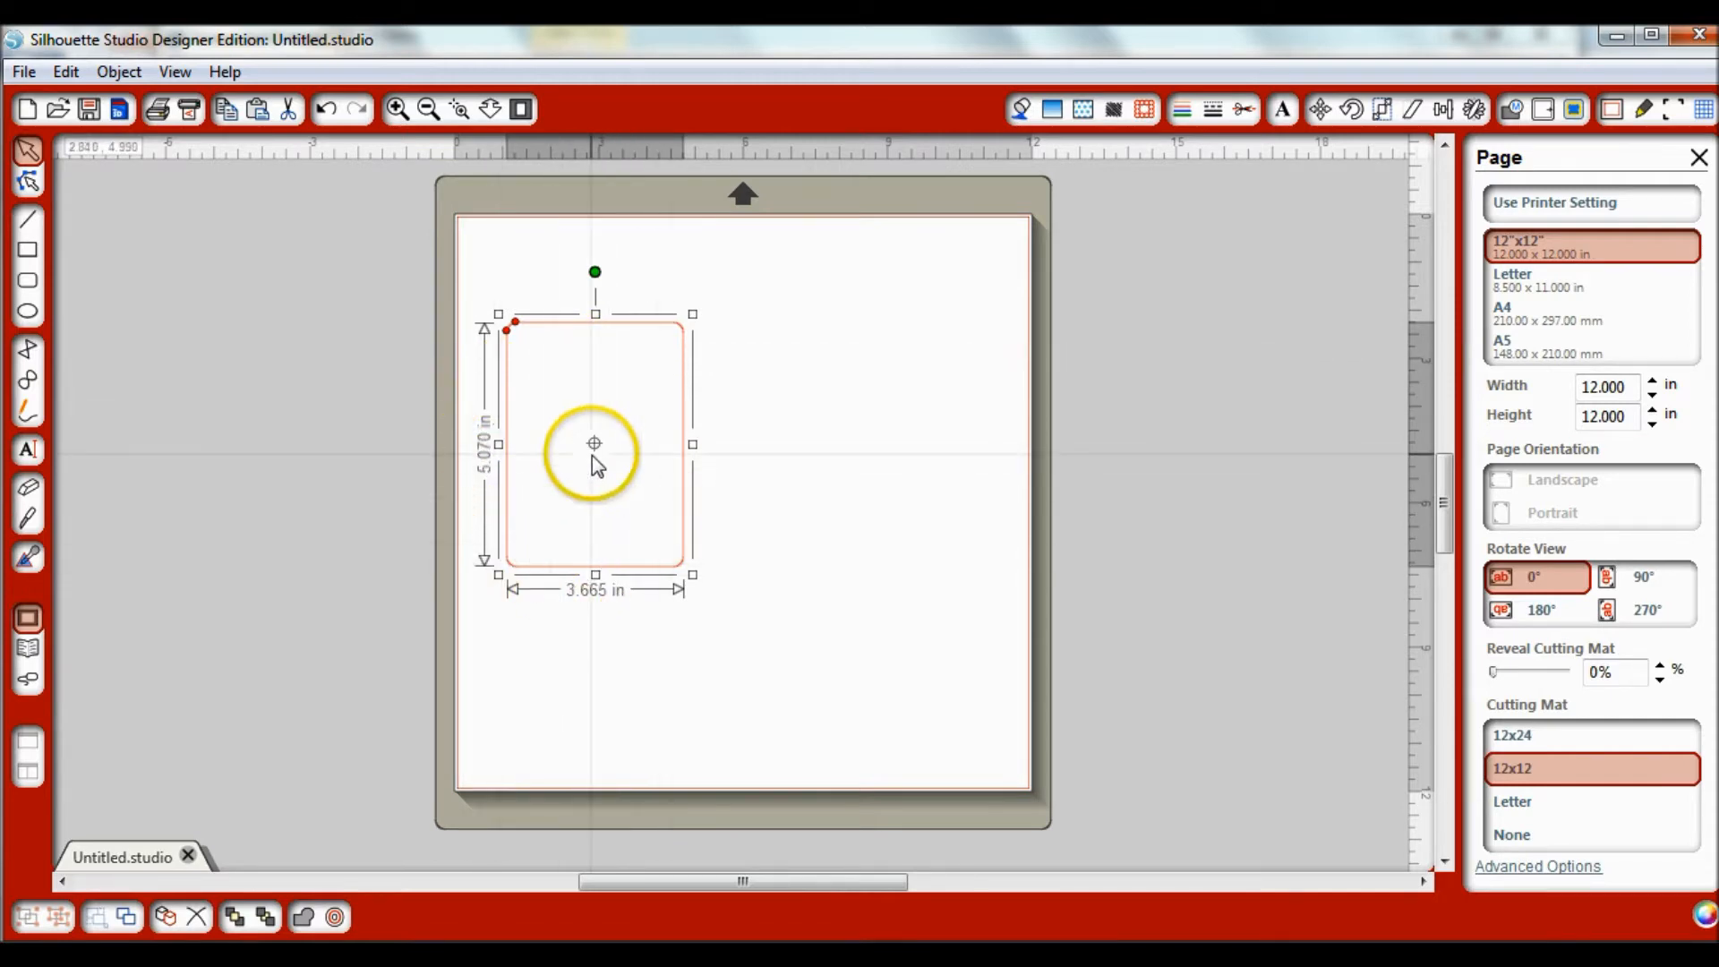
click(1383, 109)
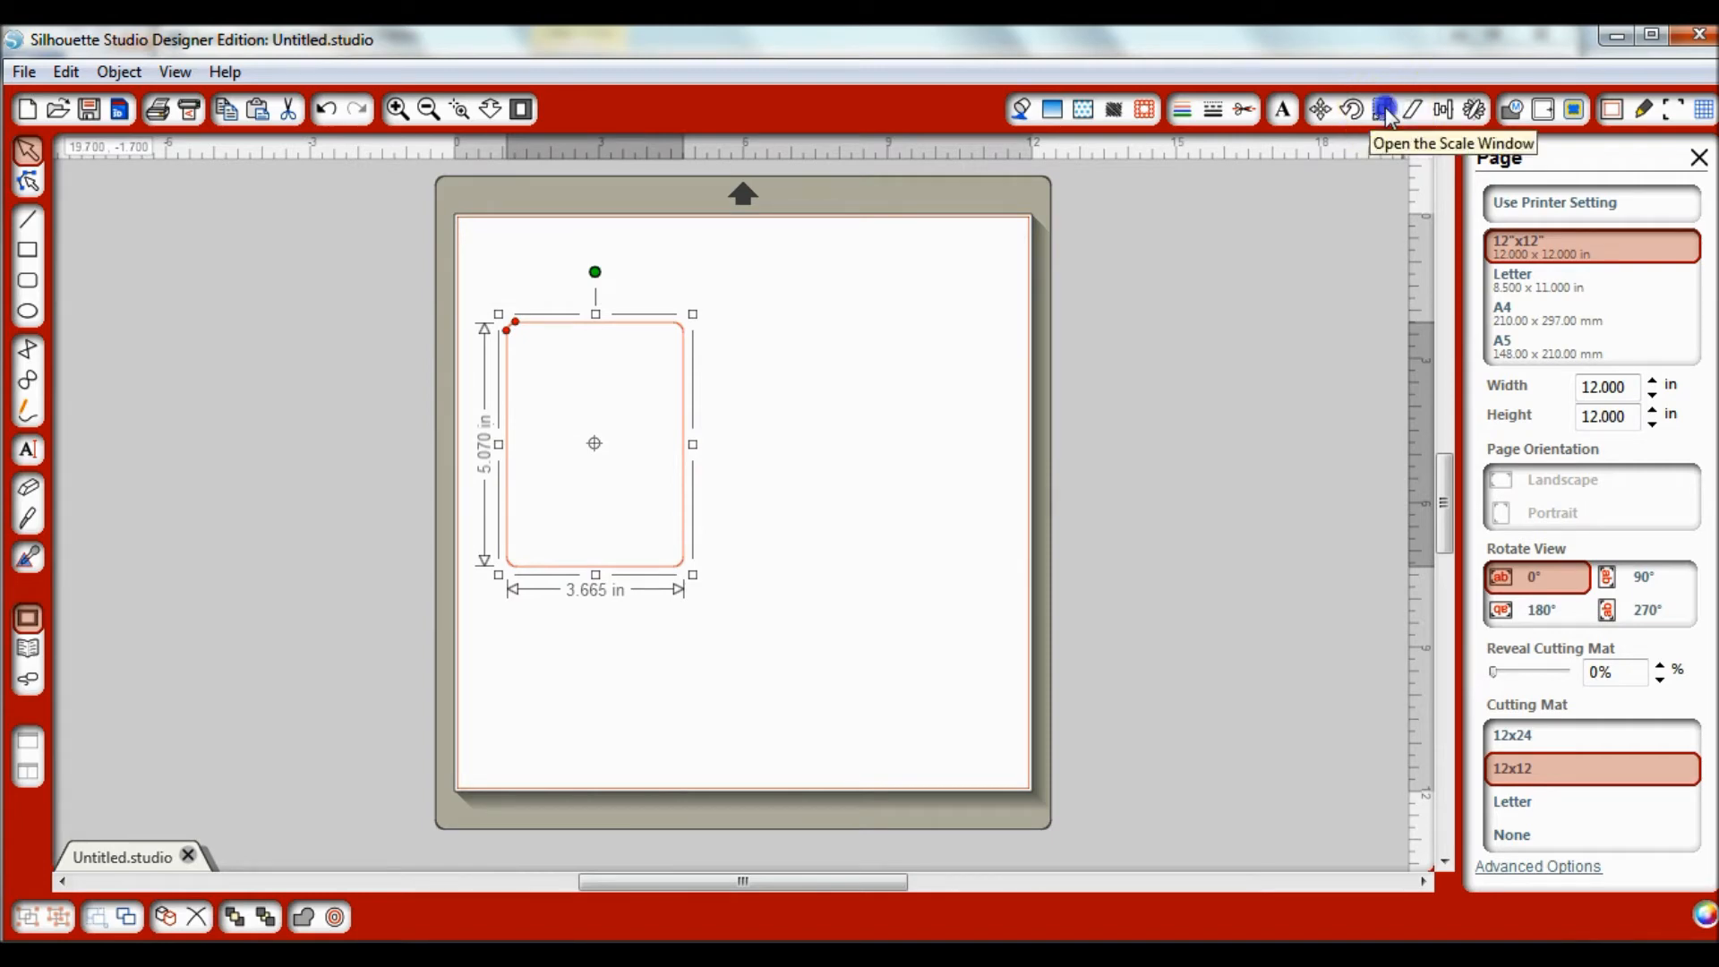
click(1625, 499)
drag(1624, 499, 1472, 492)
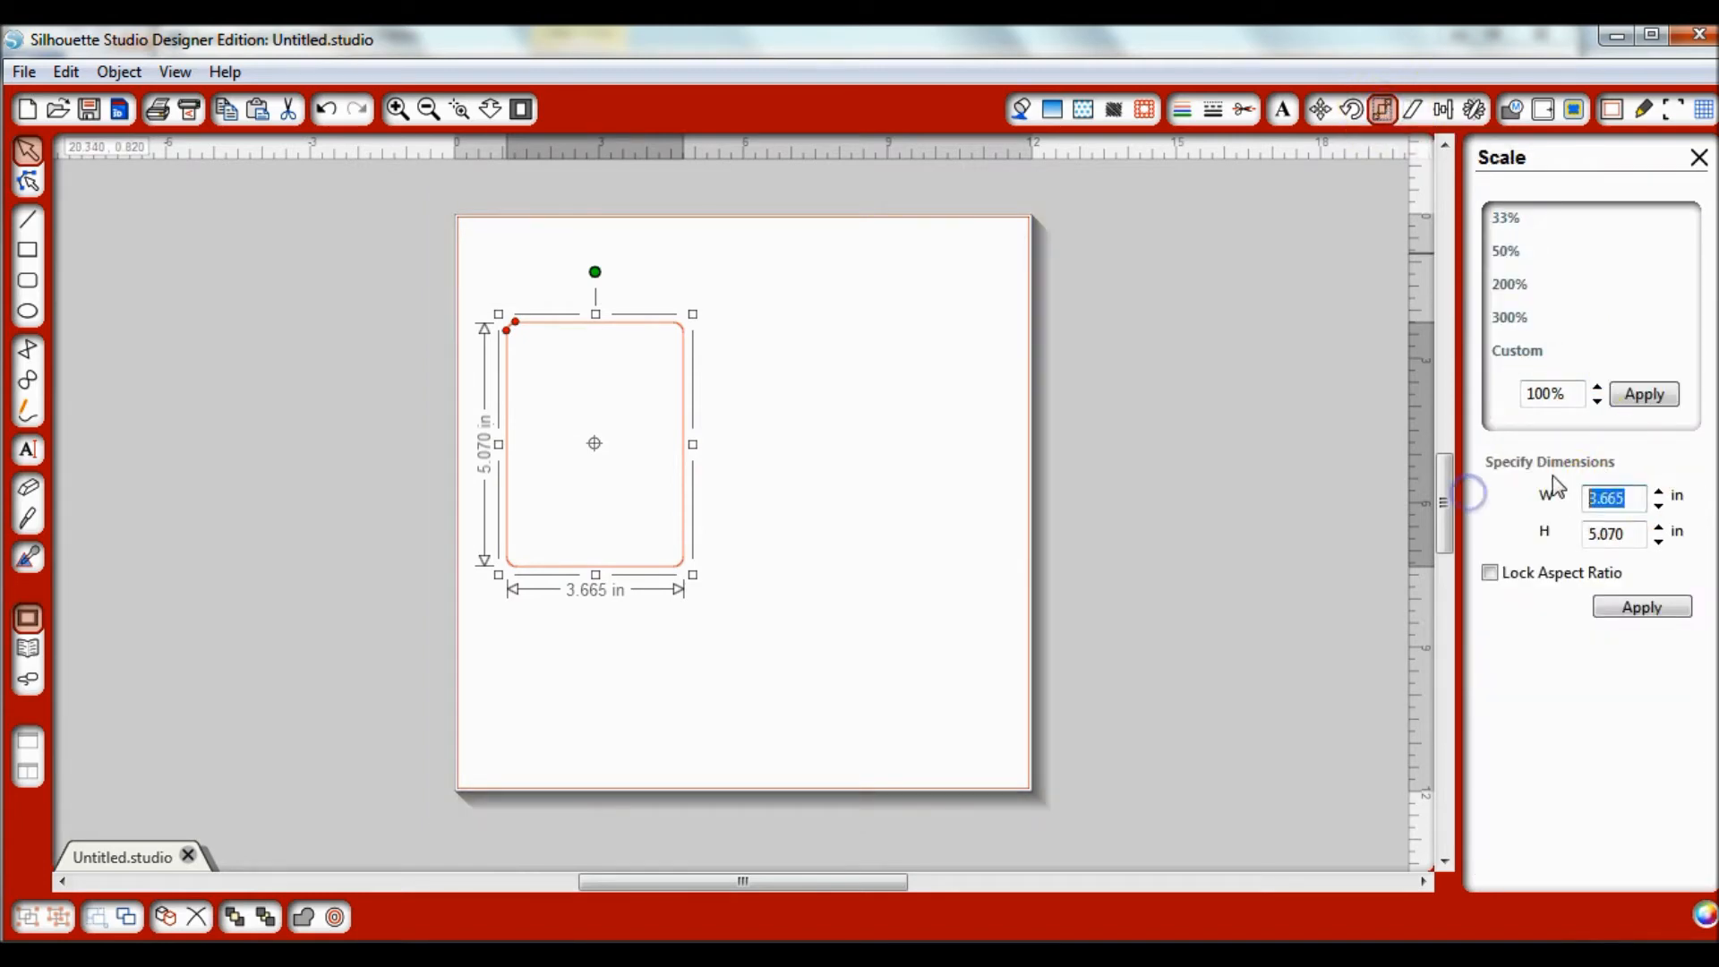
text(2.98)
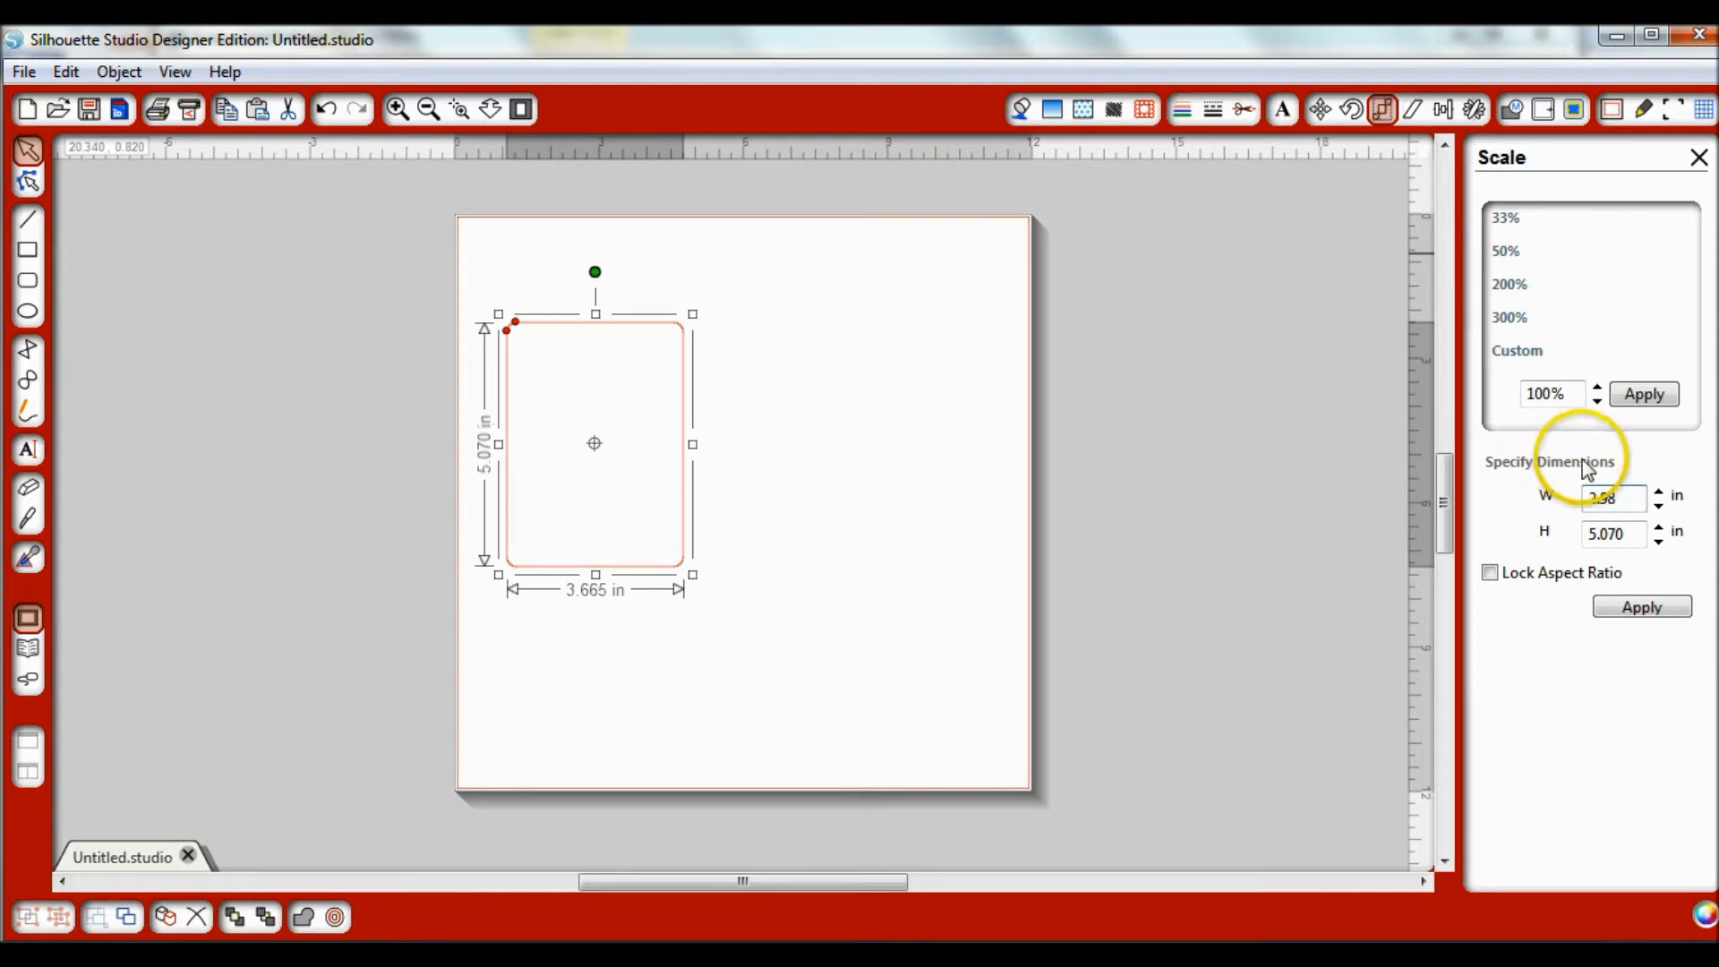
click(1625, 533)
key(BackSpace)
key(BackSpace)
key(BackSpace)
key(BackSpace)
key(BackSpace)
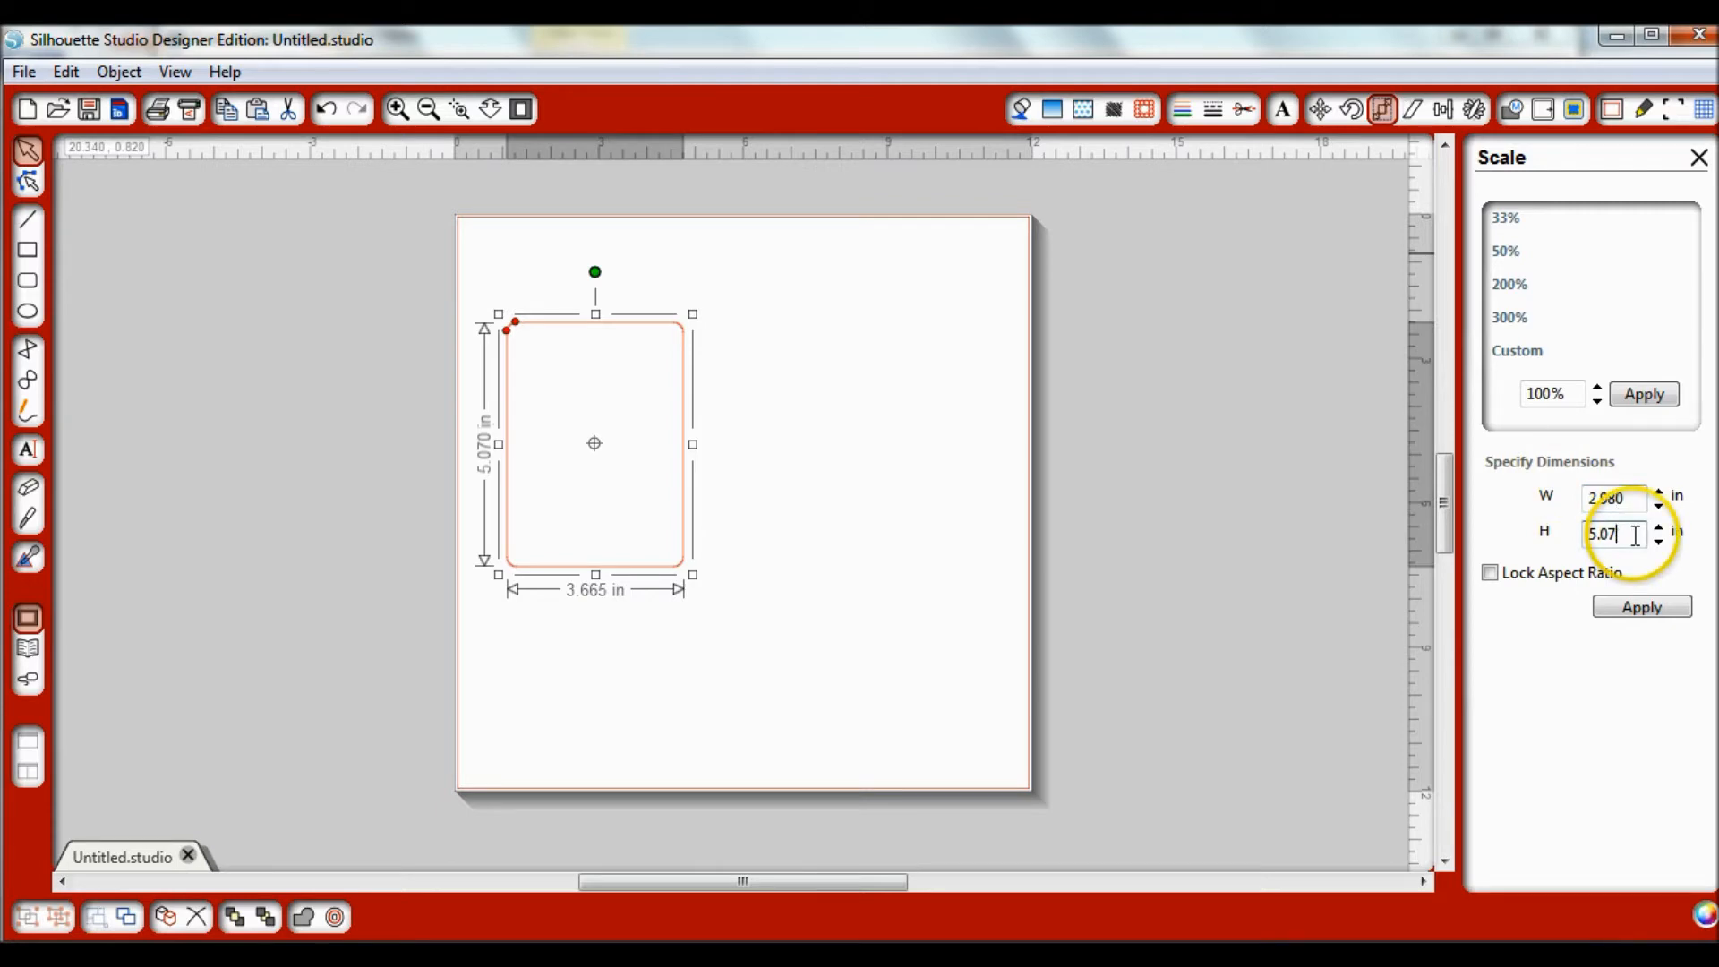
text(4)
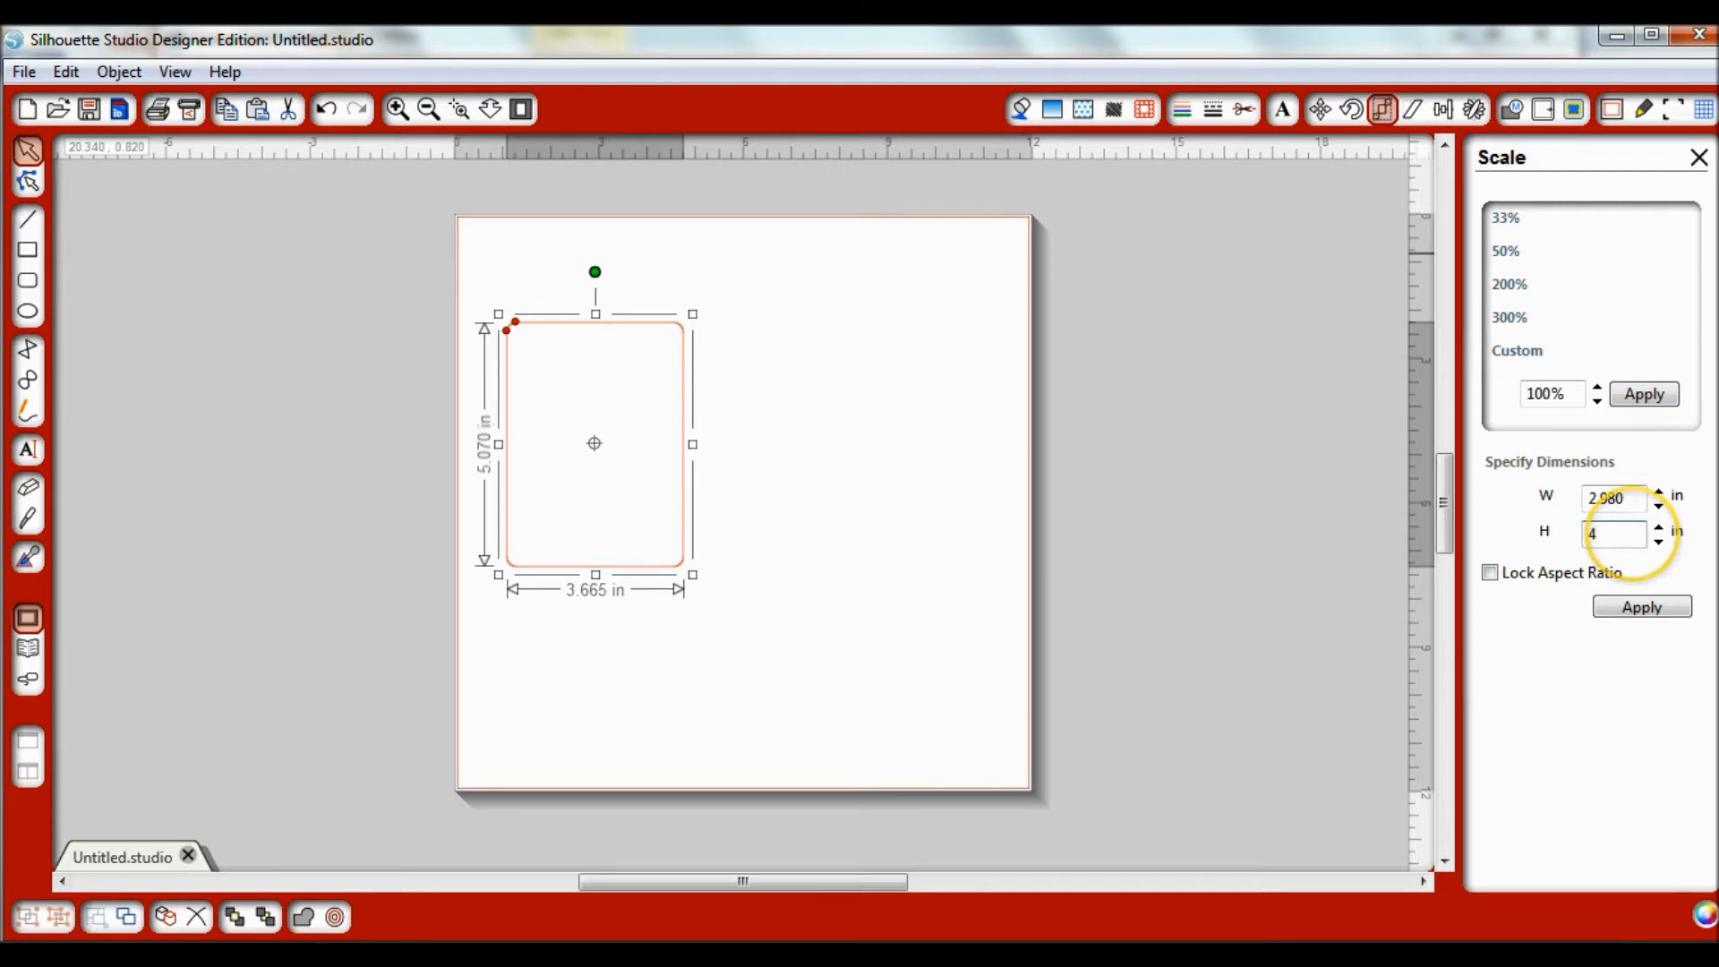
click(1551, 654)
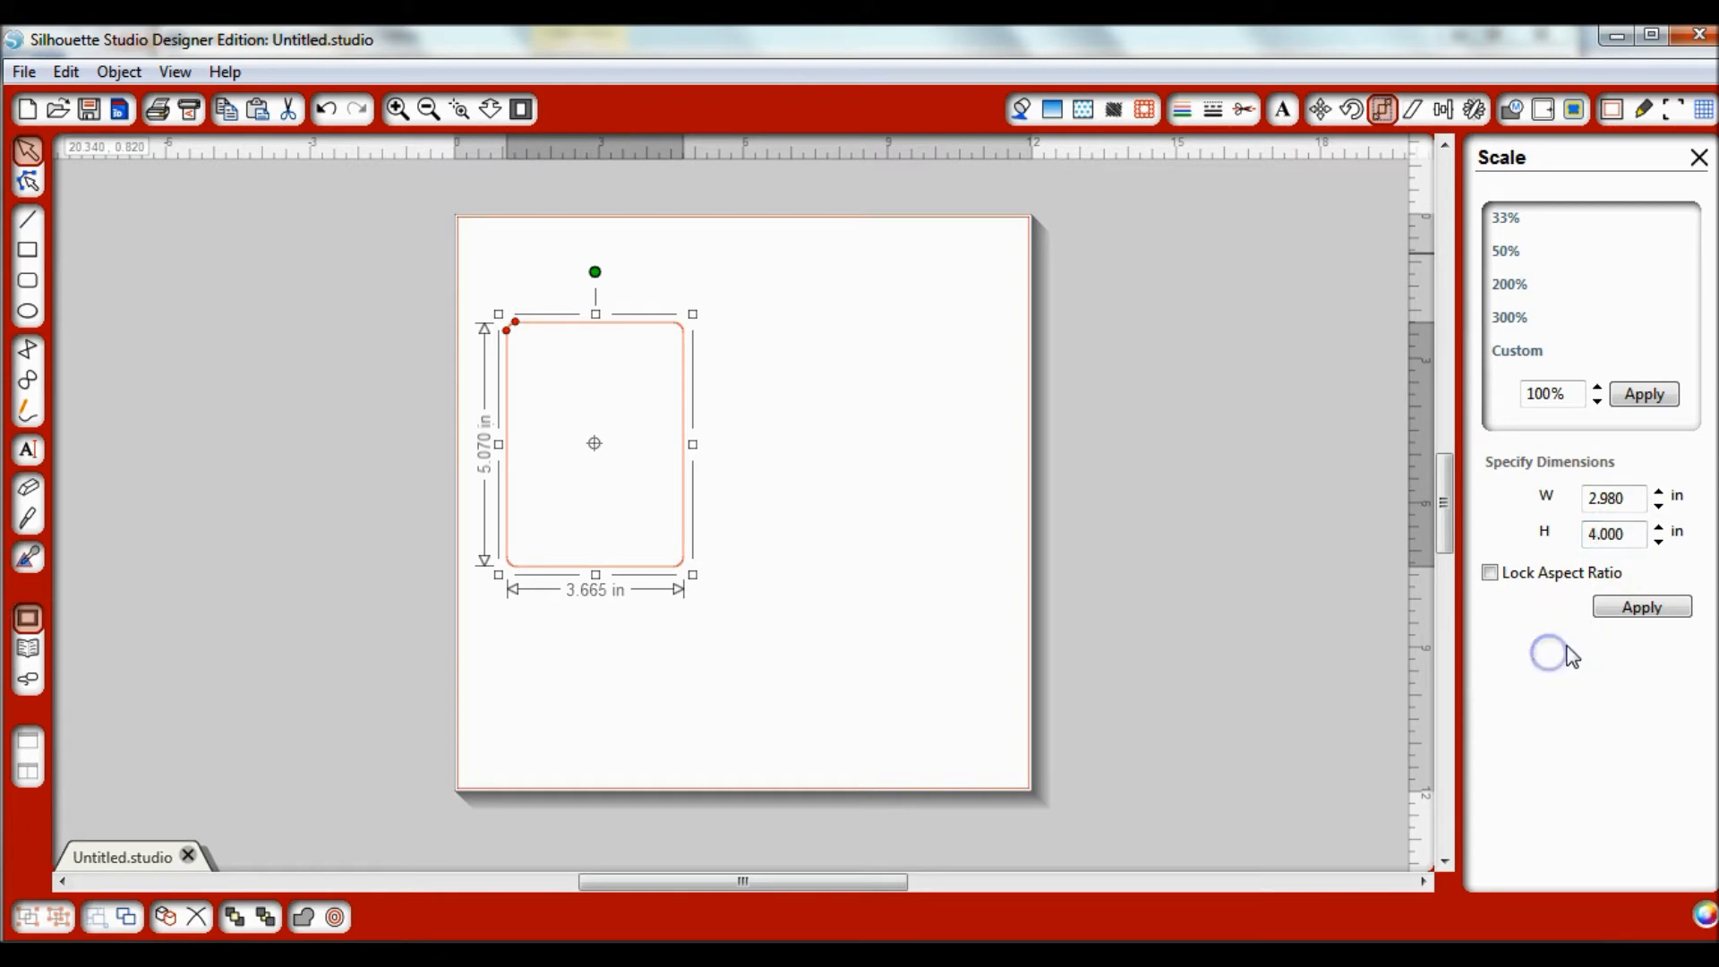
click(1617, 610)
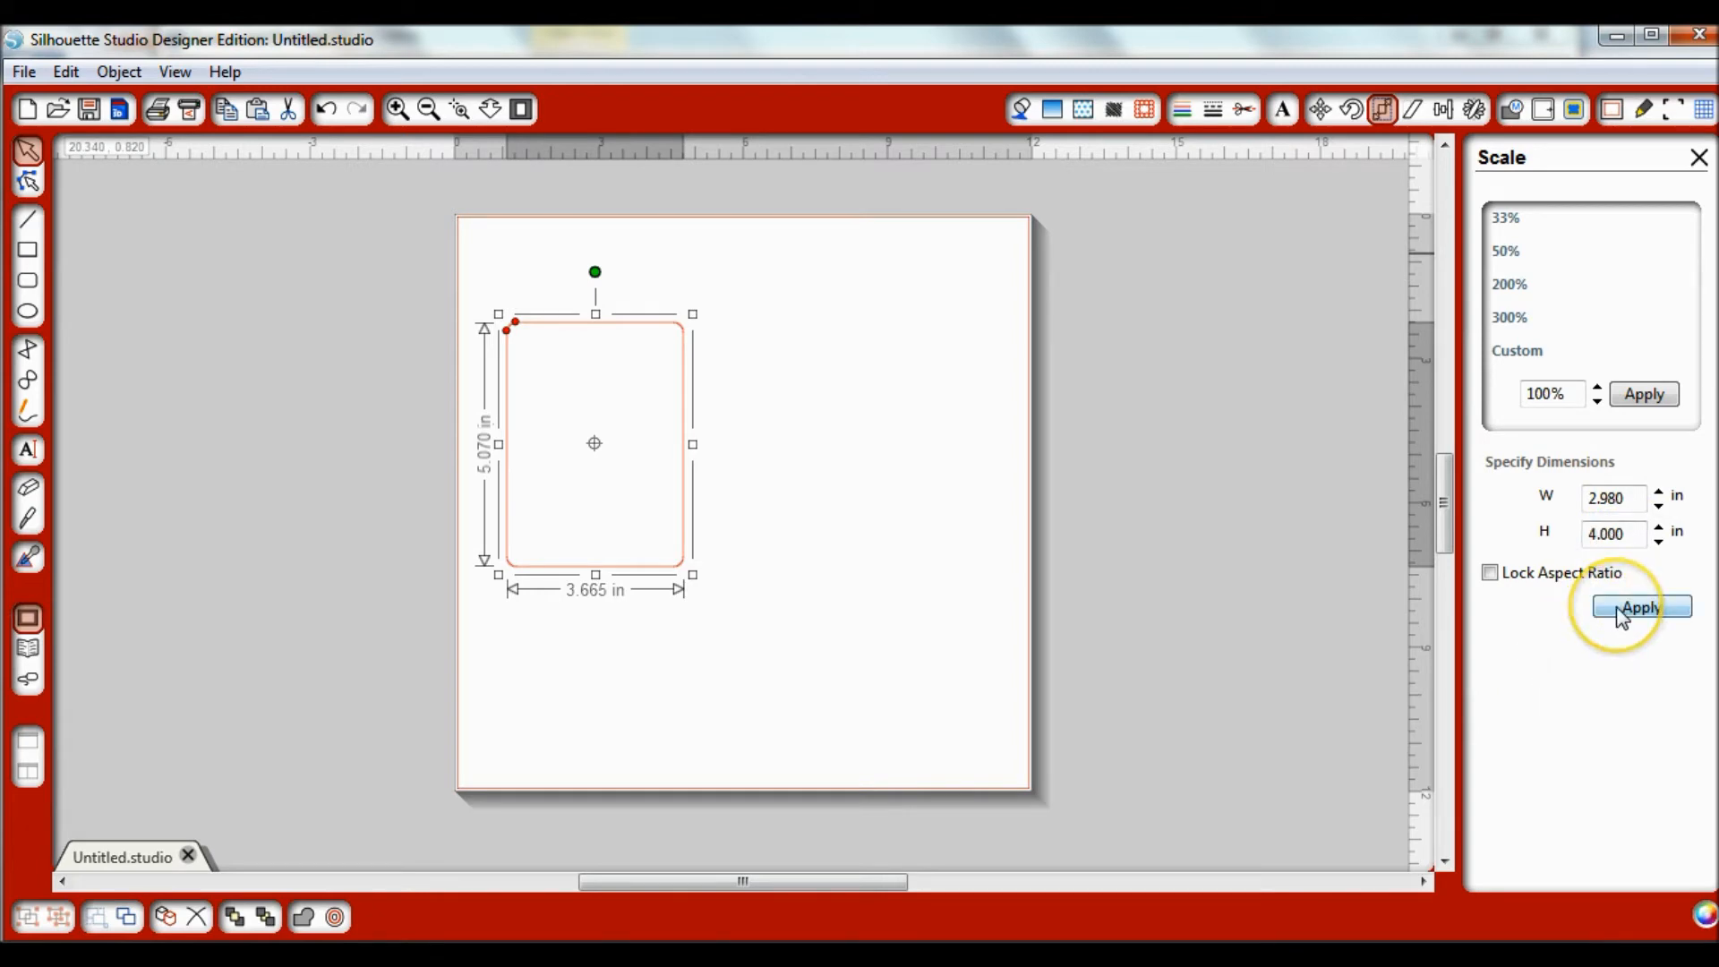
click(1620, 611)
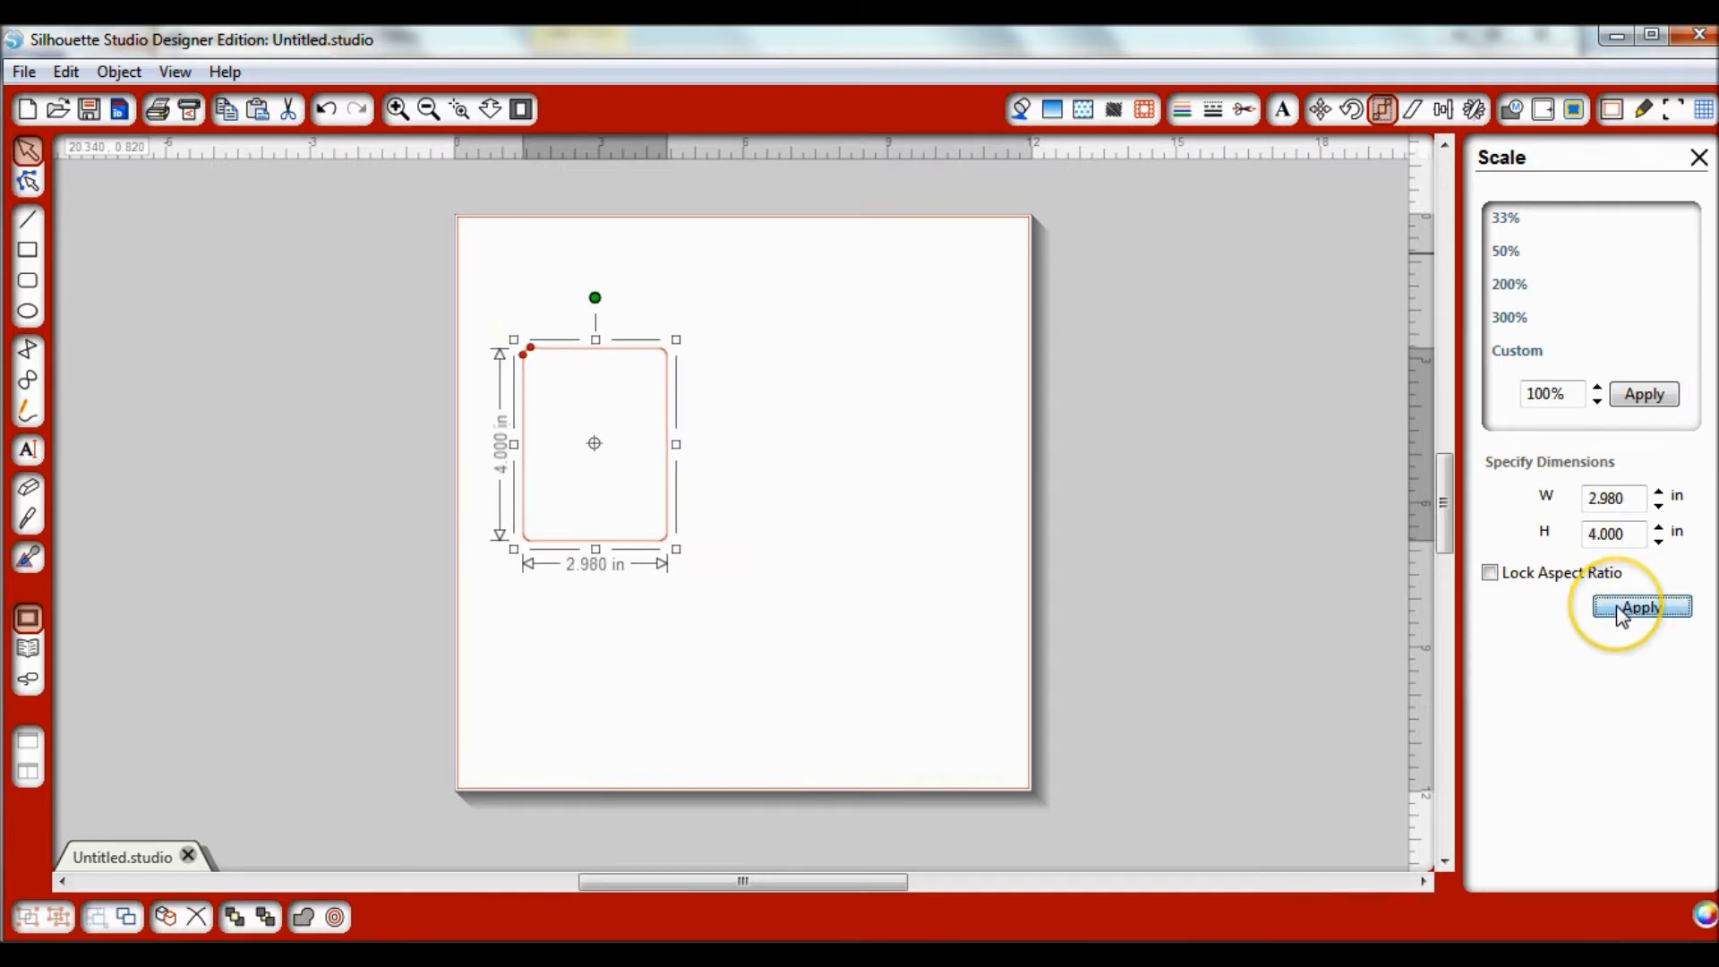
Move the rounded rectangle close to the page's upper-left corner and leave it deselected.
drag(611, 362, 583, 261)
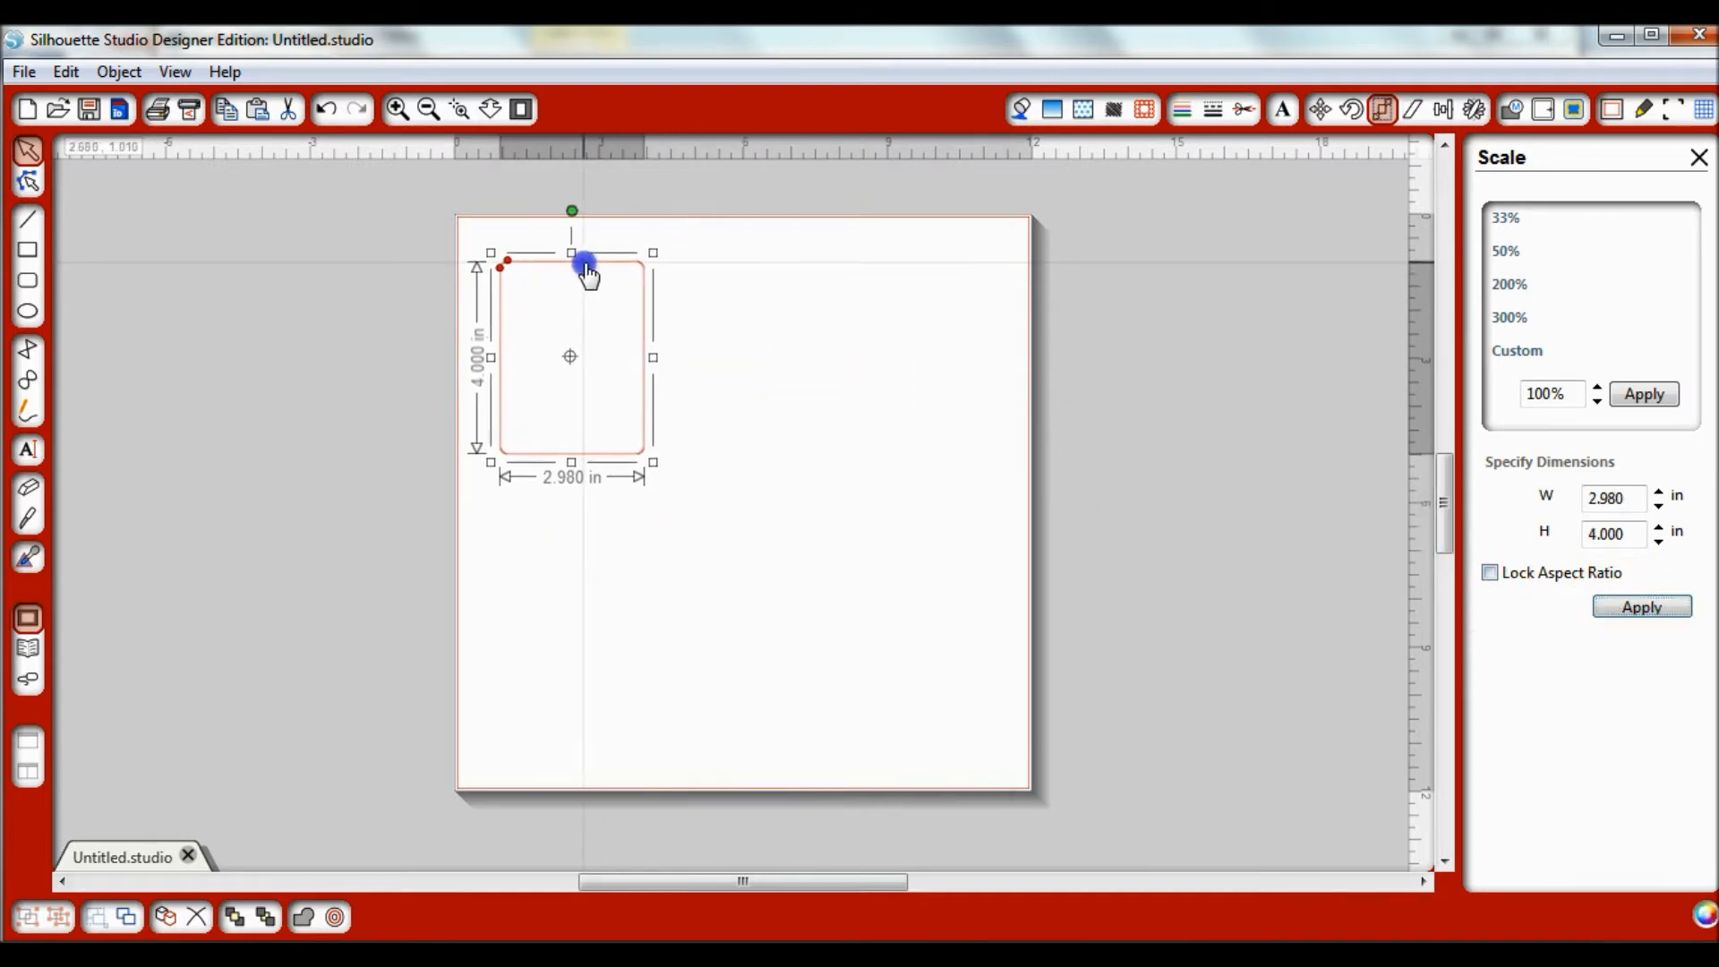
click(811, 315)
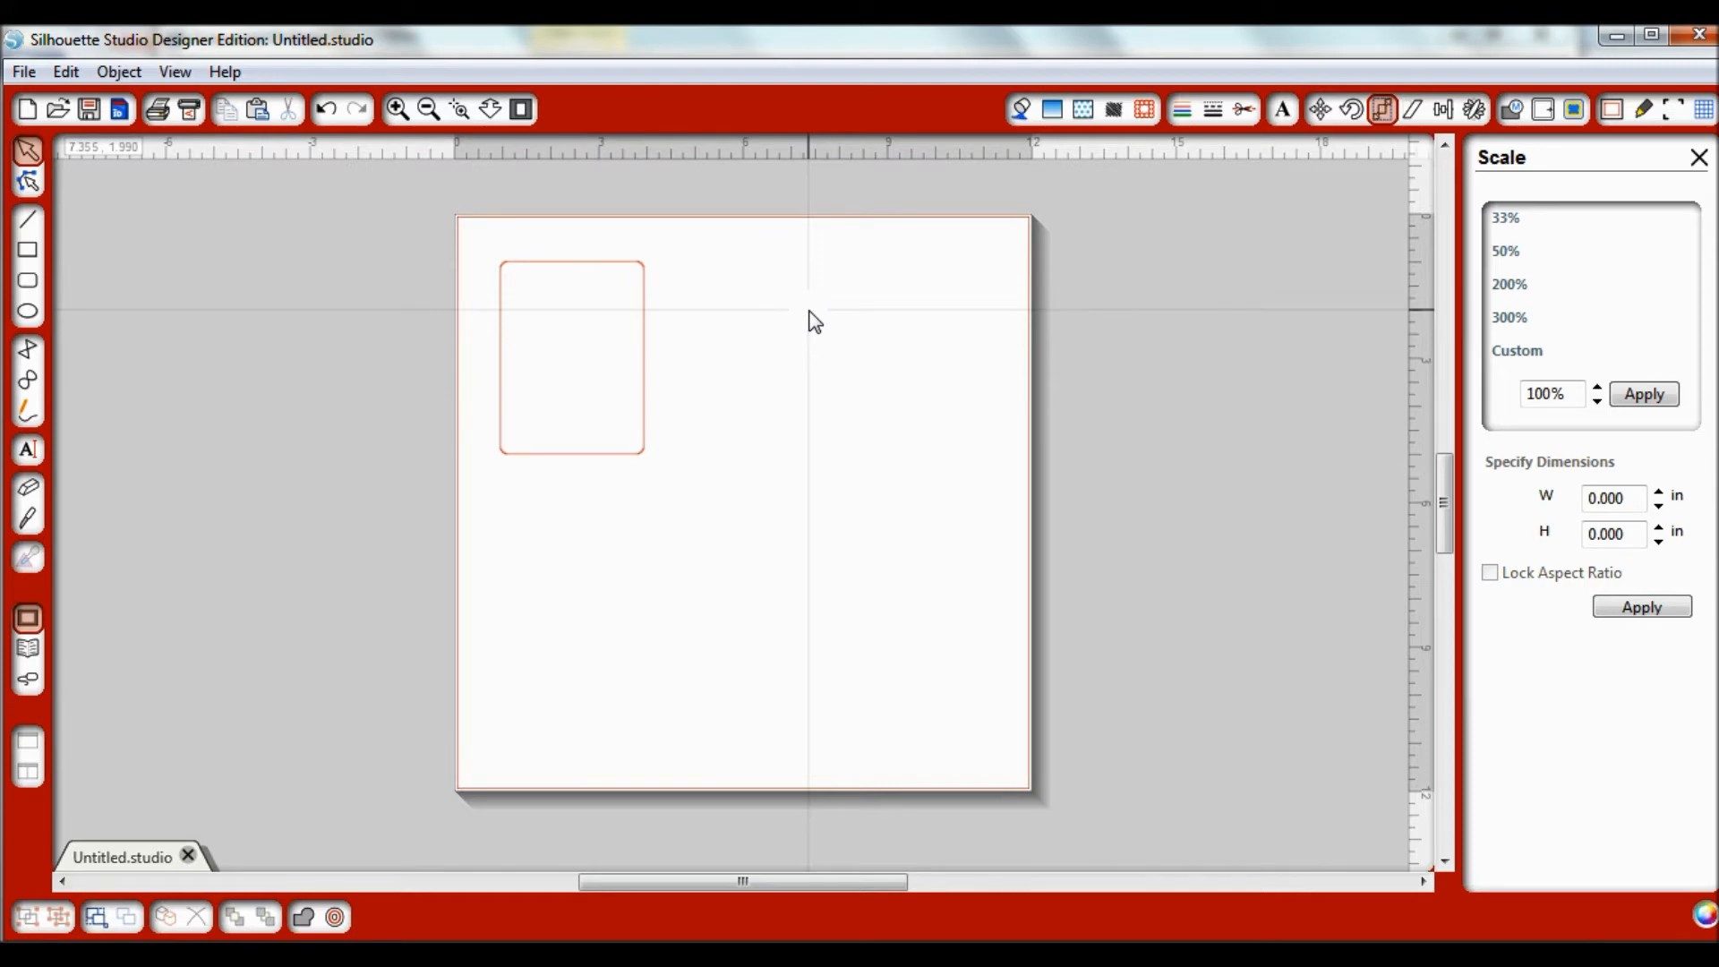
click(802, 341)
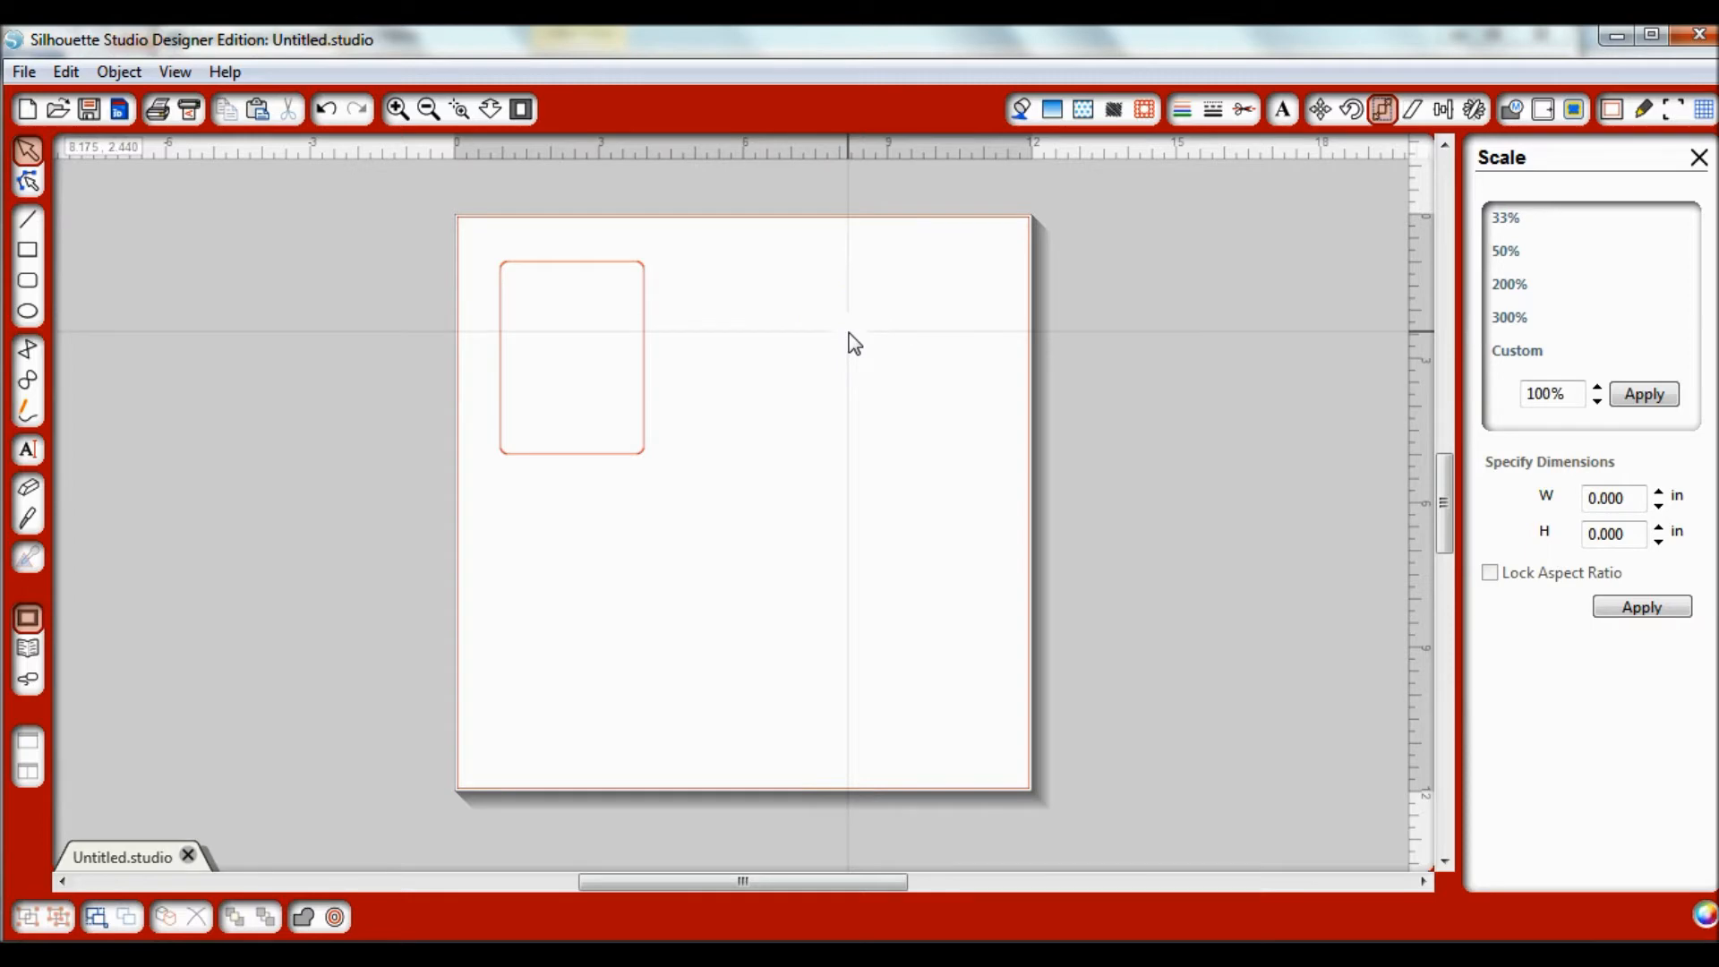
click(581, 267)
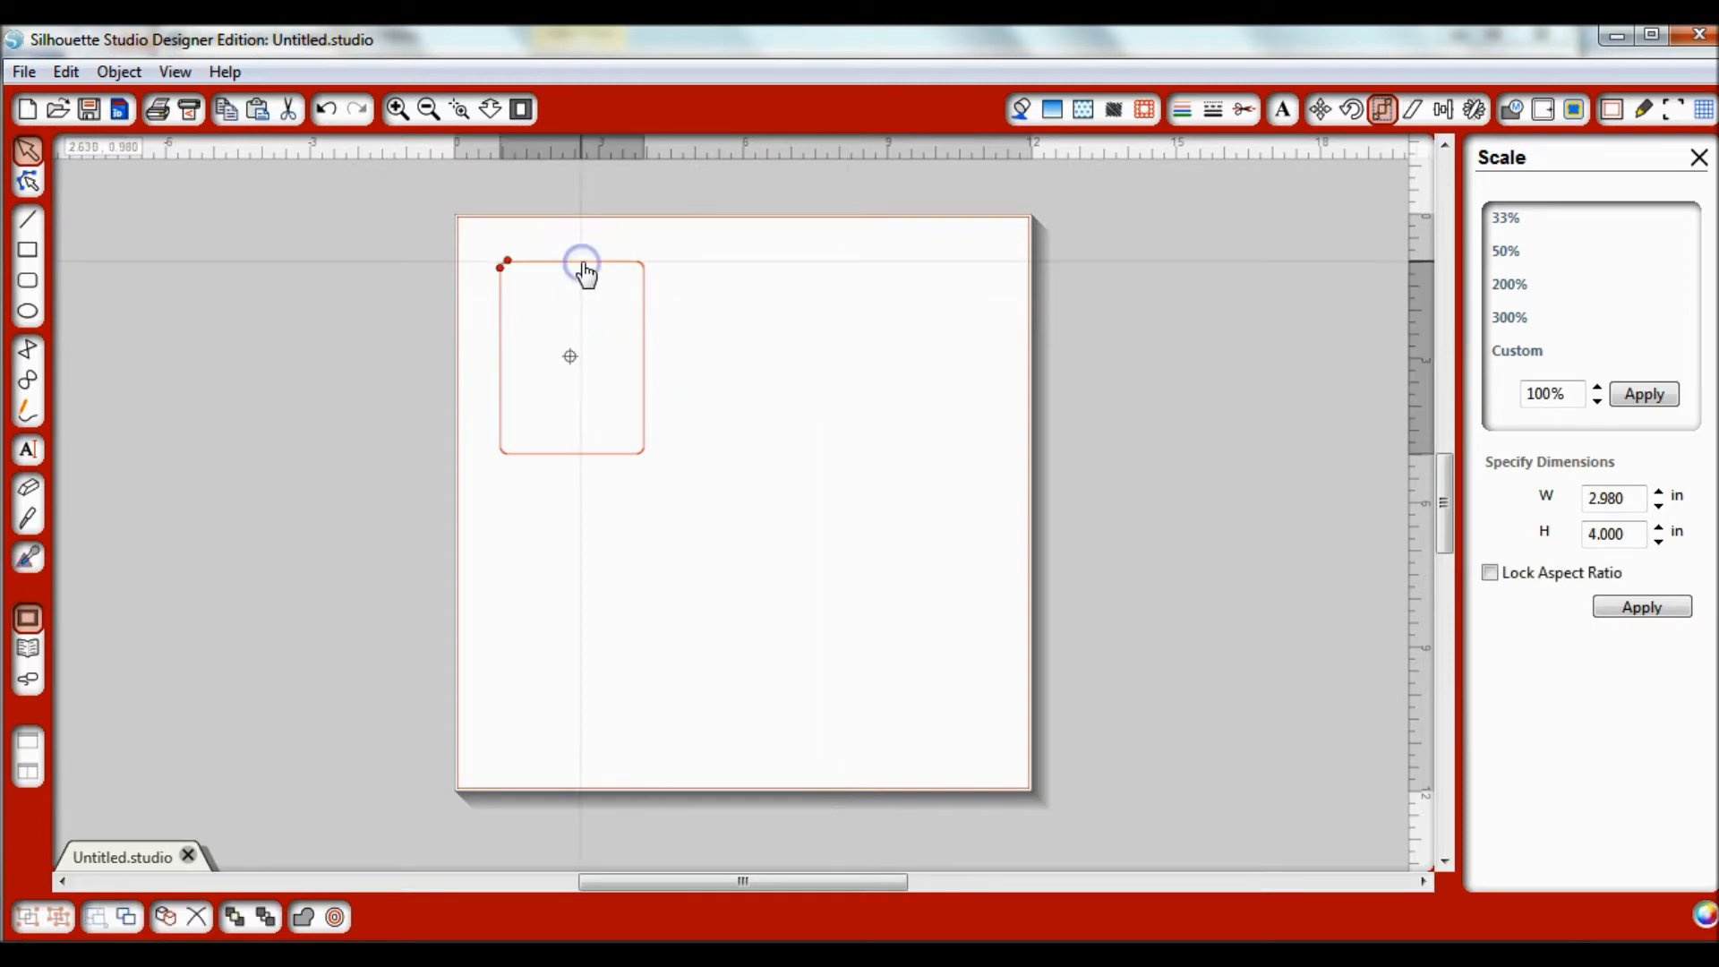
click(587, 269)
click(684, 283)
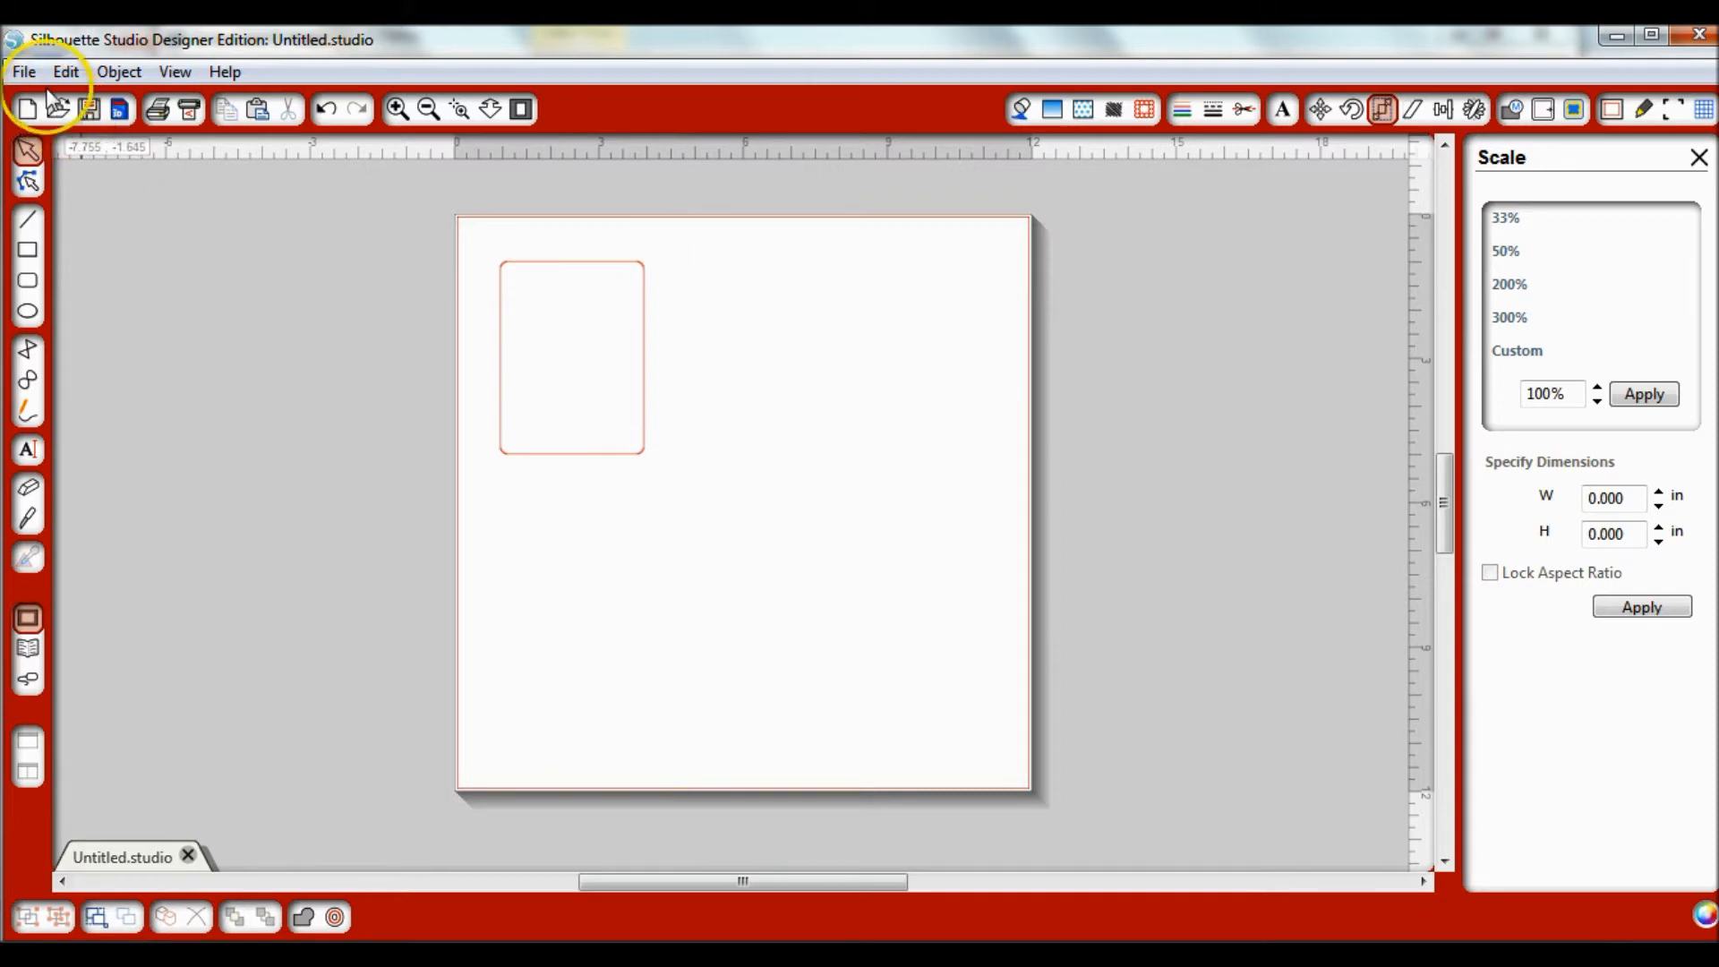
Start saving the design to the library with the filename "4x3 Vertical Project Life".
click(25, 71)
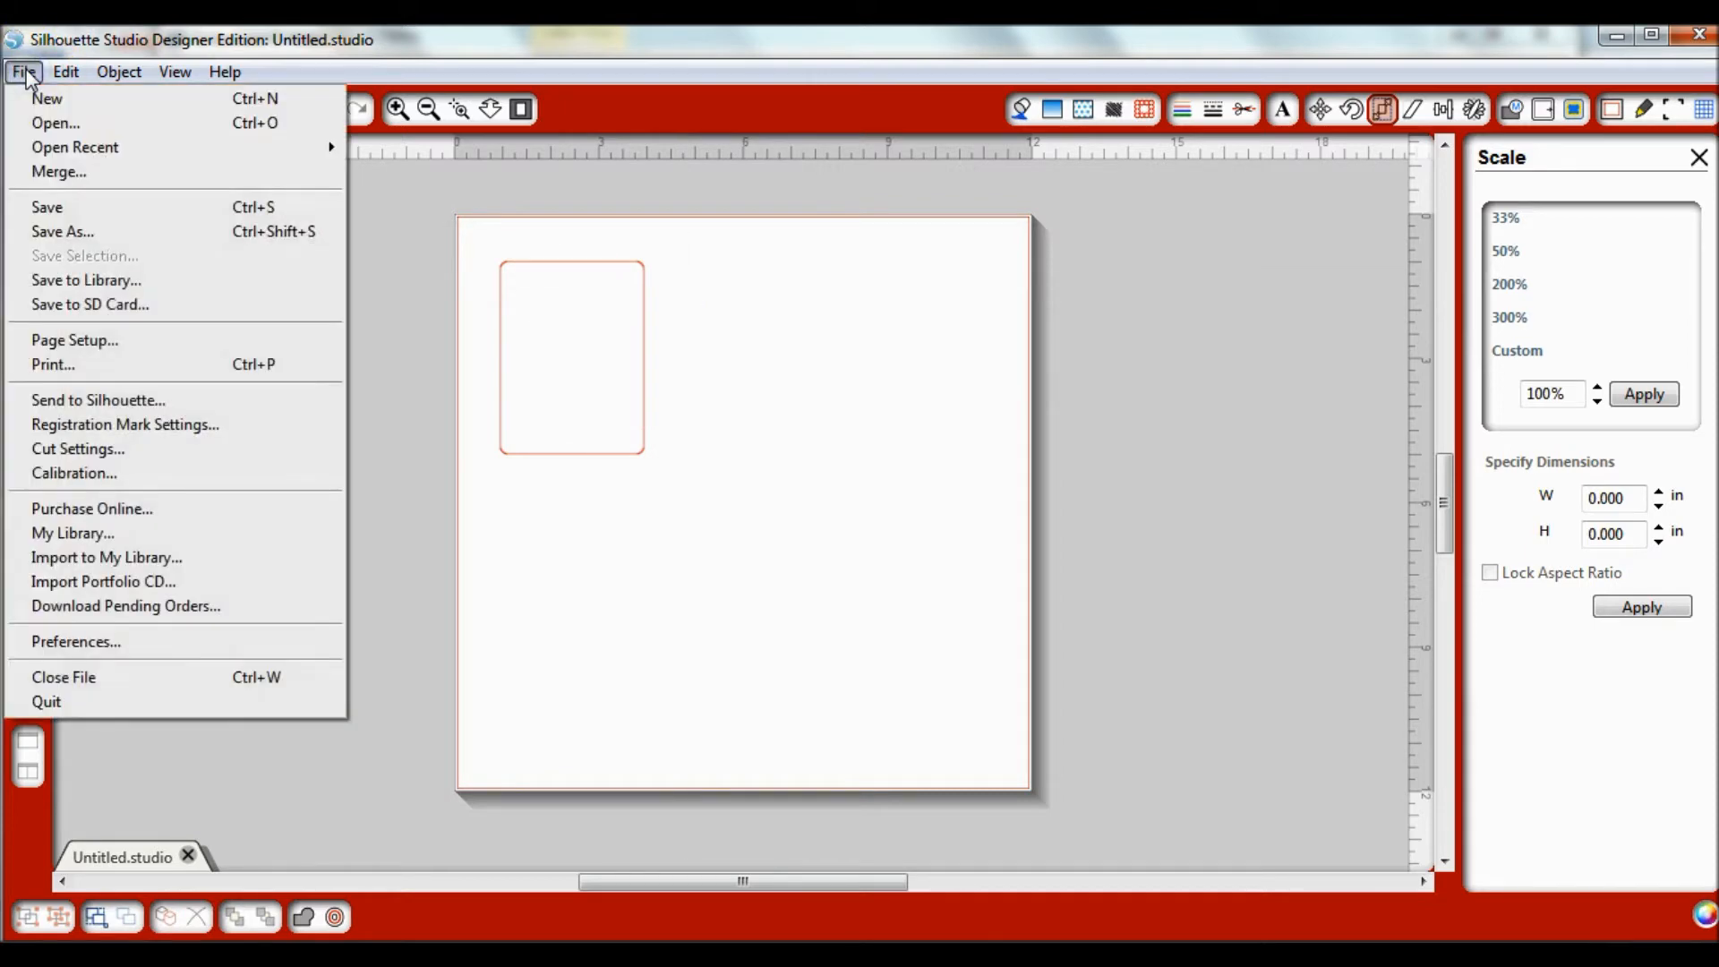
click(102, 280)
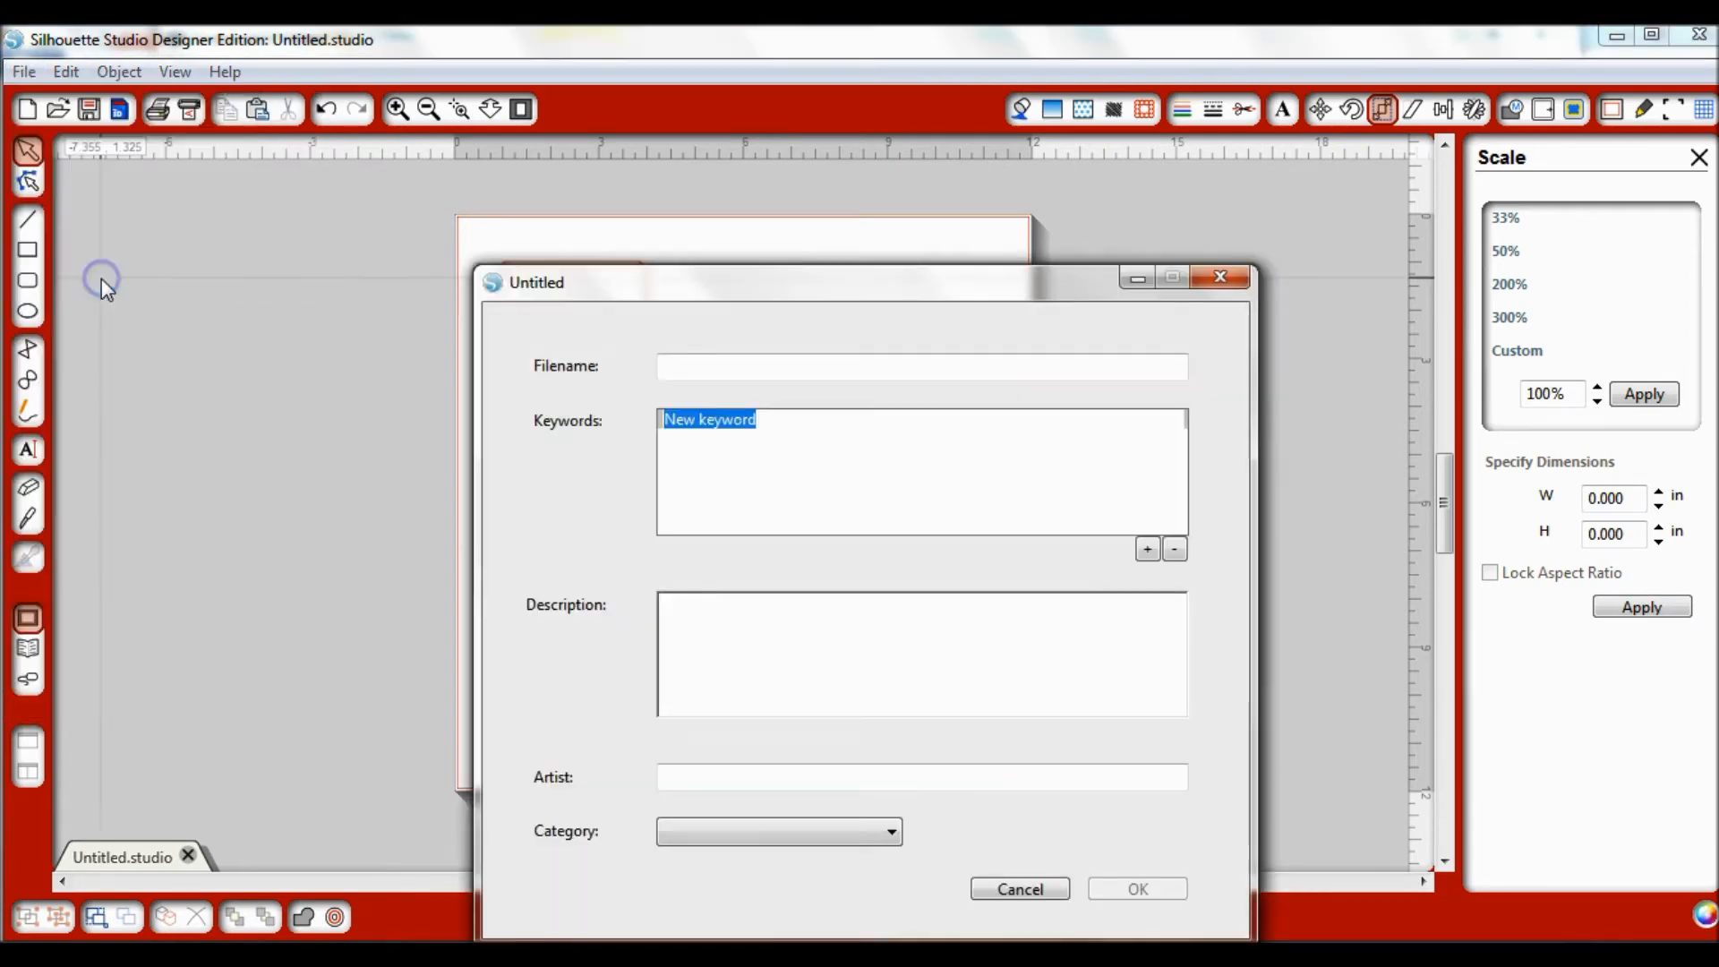
click(659, 362)
click(885, 372)
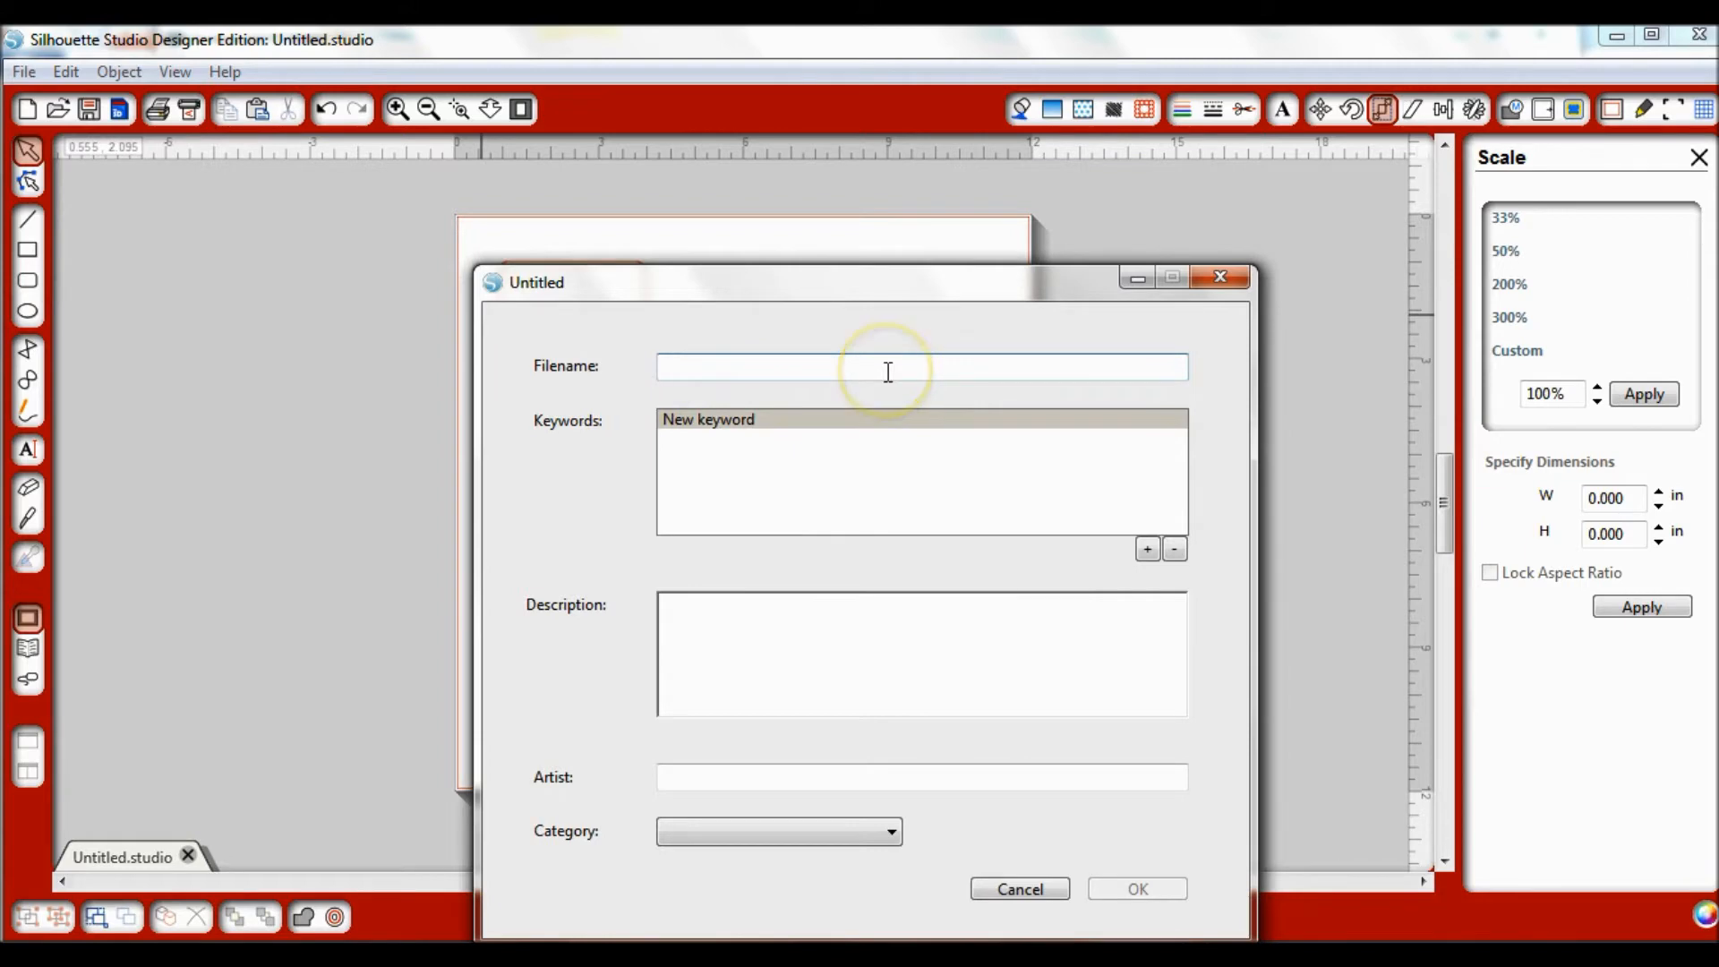
text(4x3 )
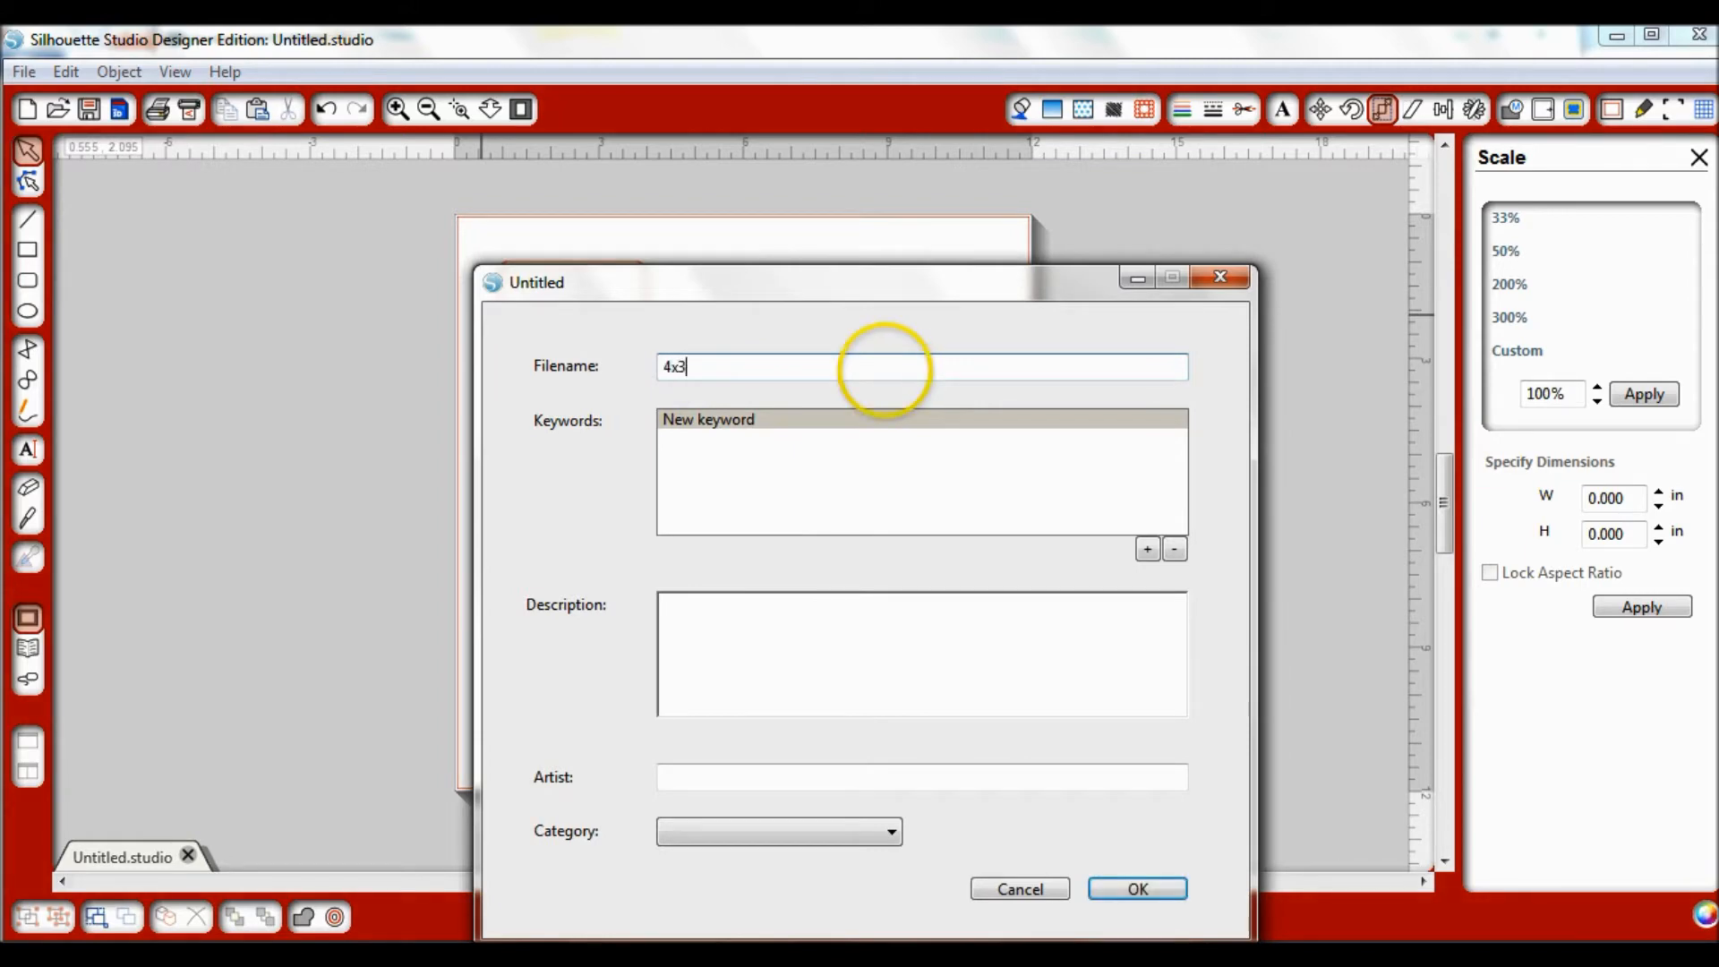
text(Vertical Project )
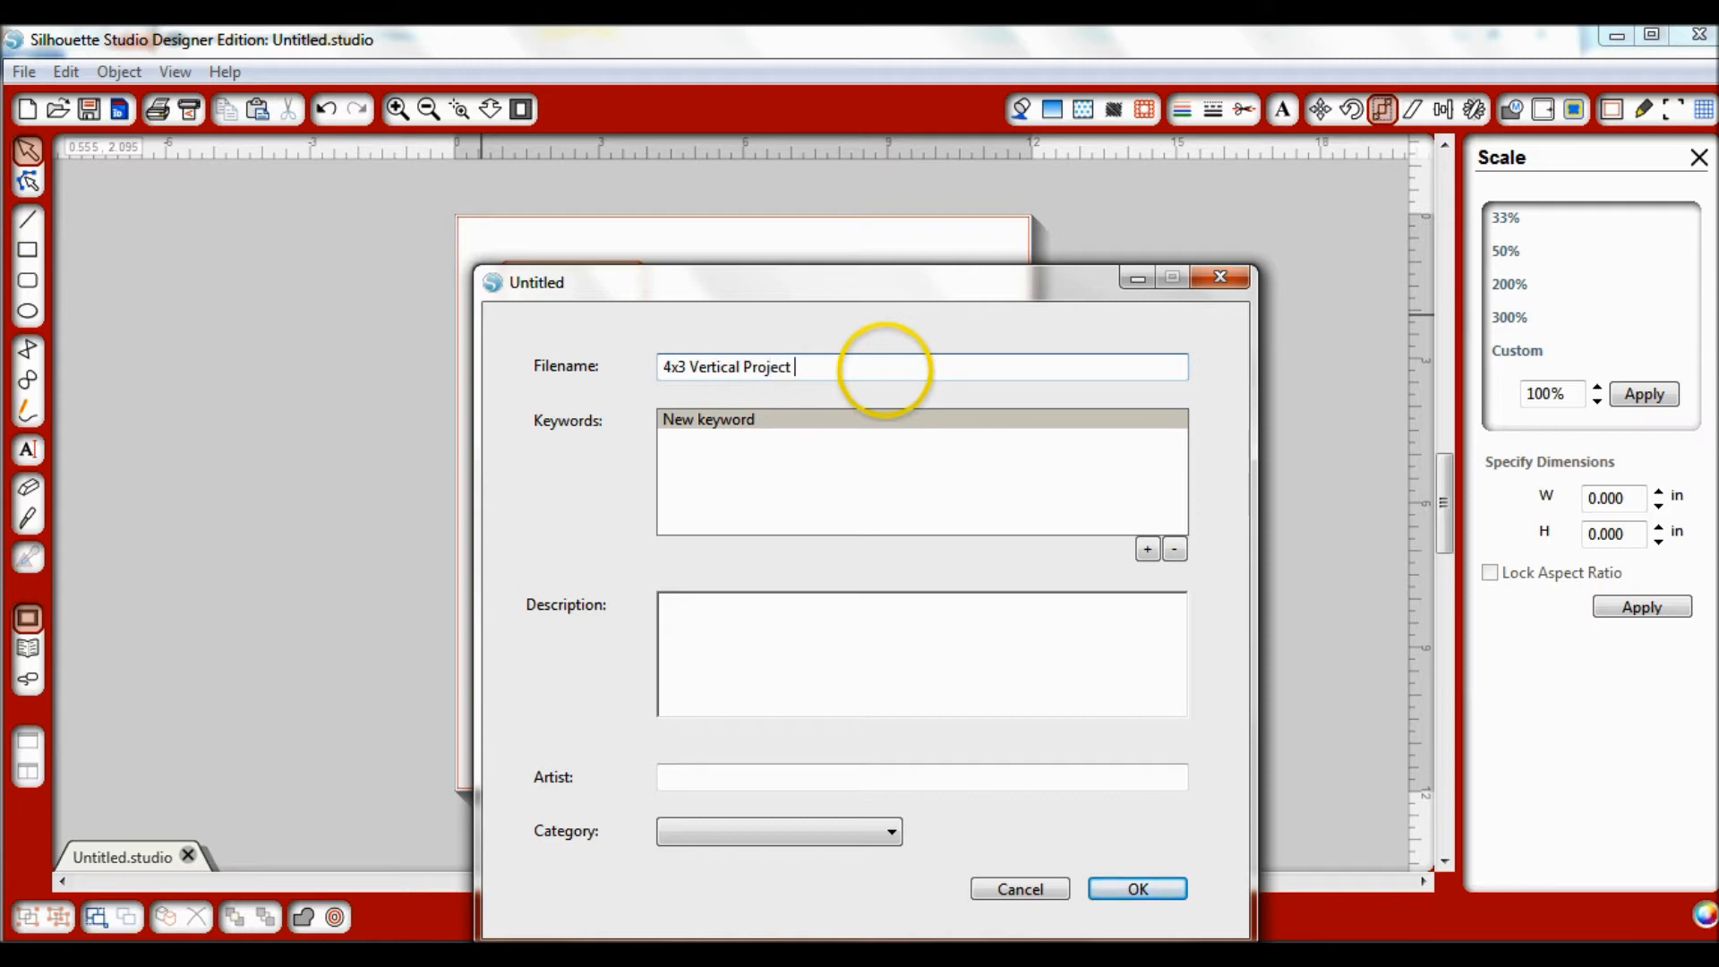
text(Life)
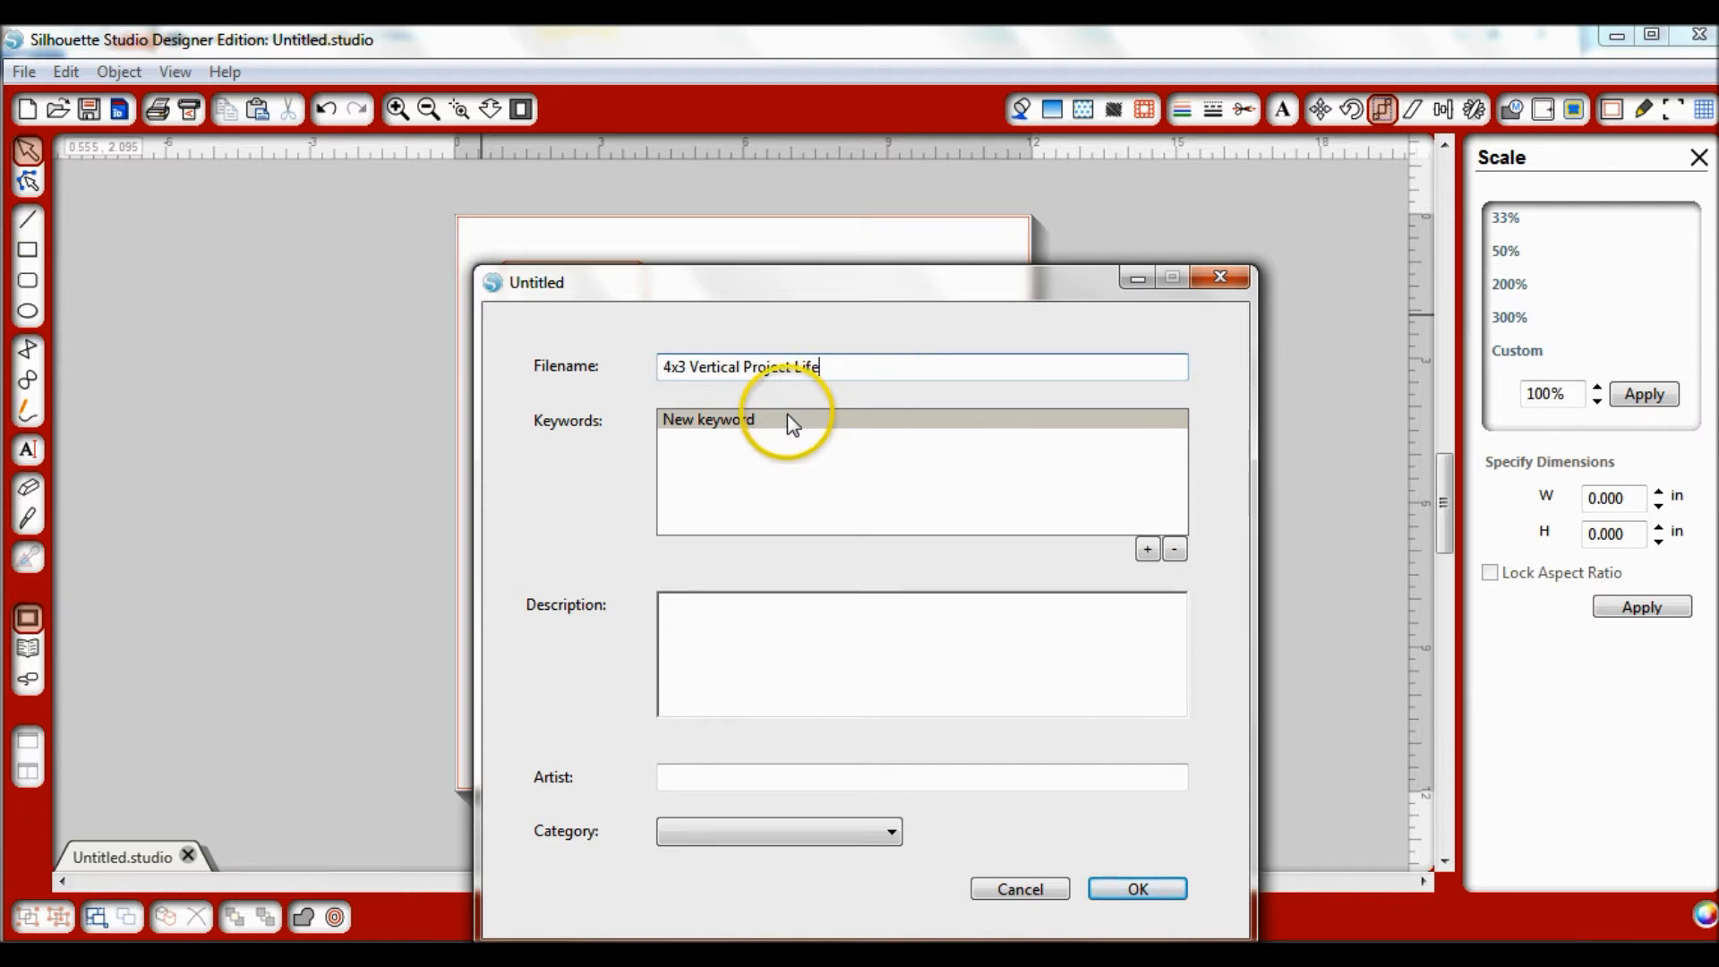
click(1147, 549)
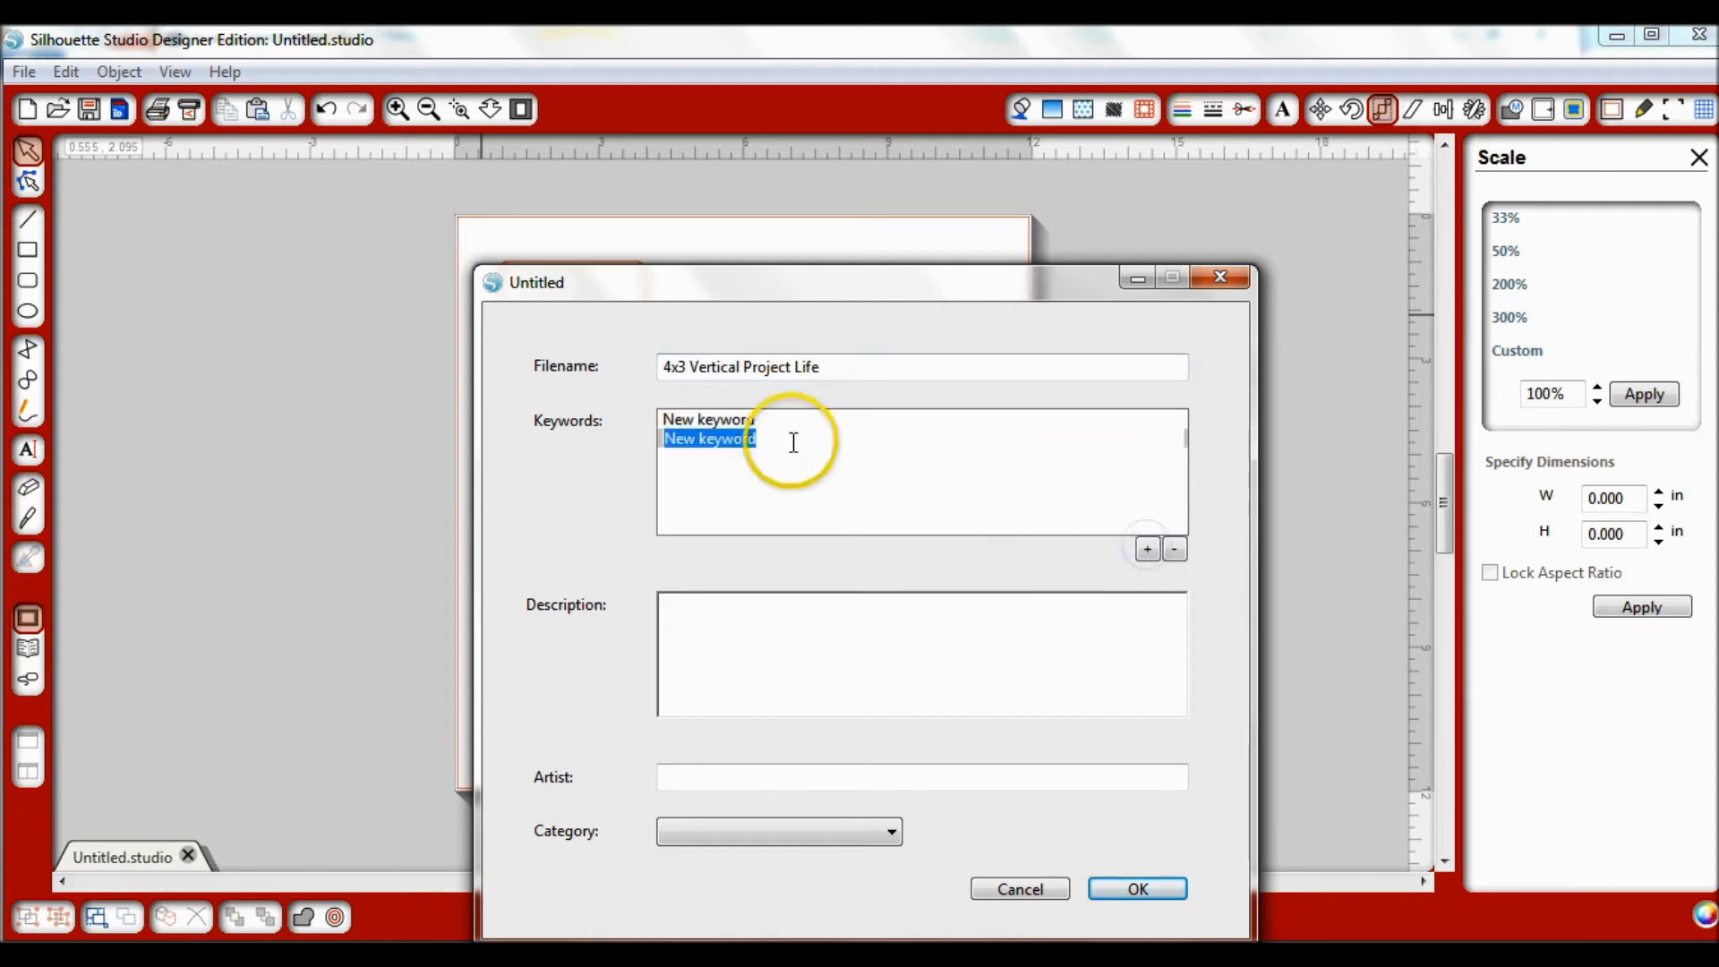
click(735, 420)
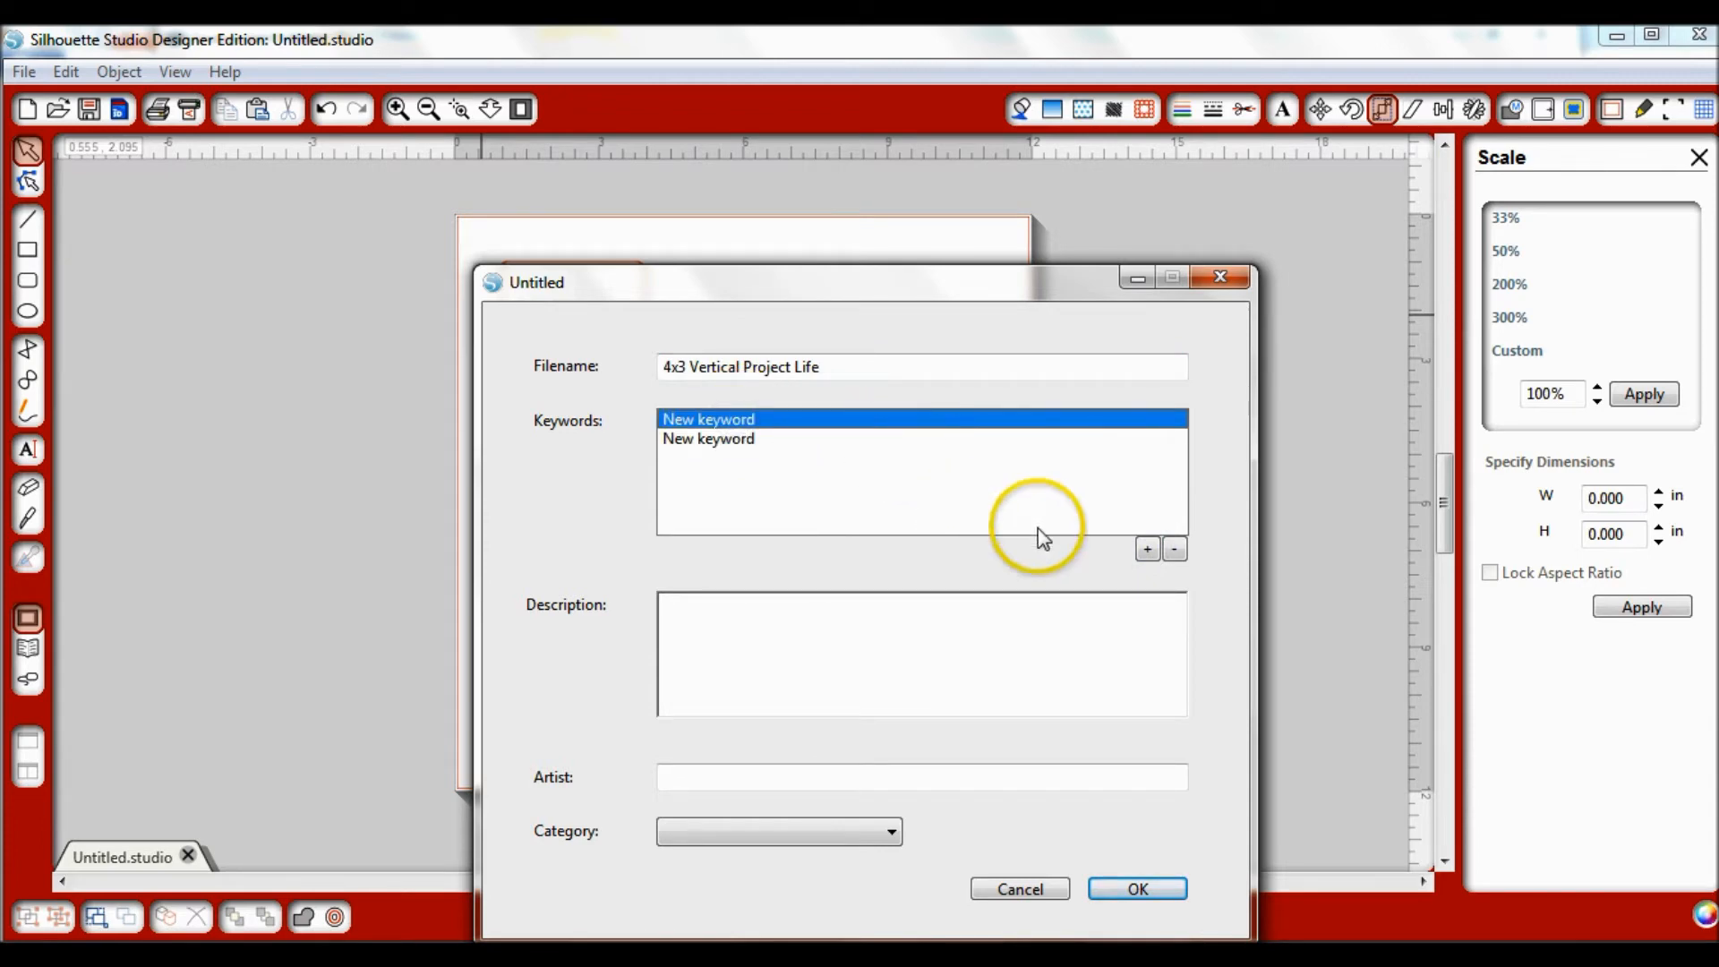
click(1173, 548)
Replace the placeholder keyword with "Project Life".
click(769, 424)
click(793, 421)
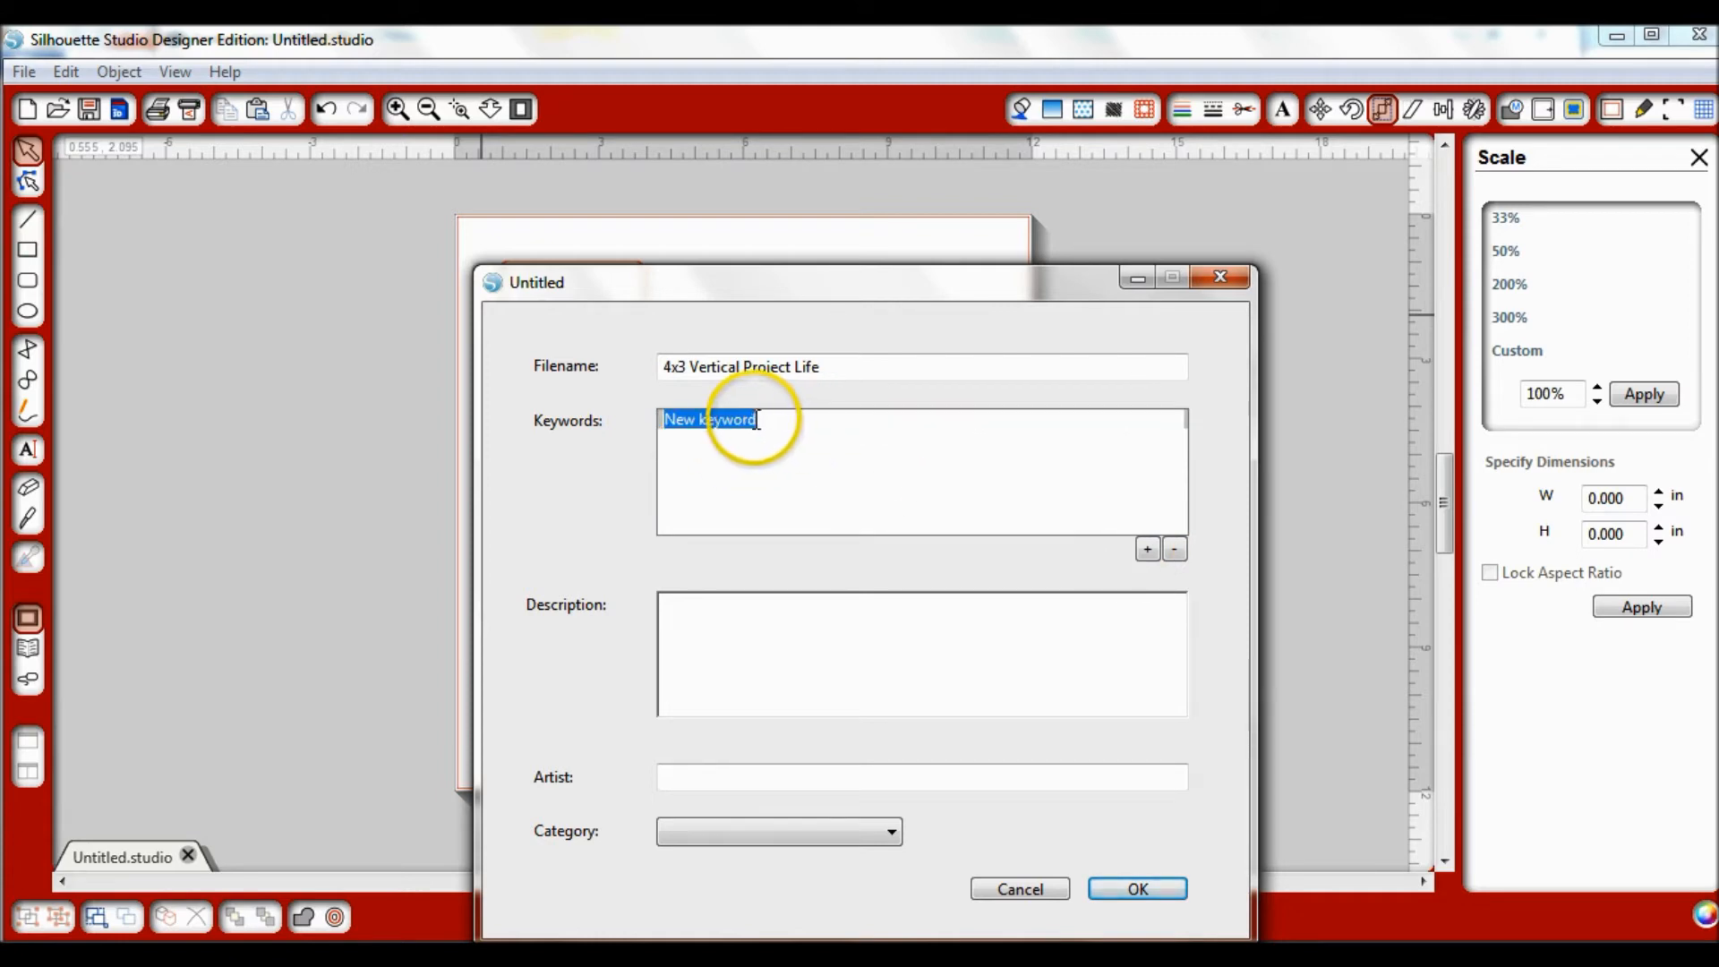
key(BackSpace)
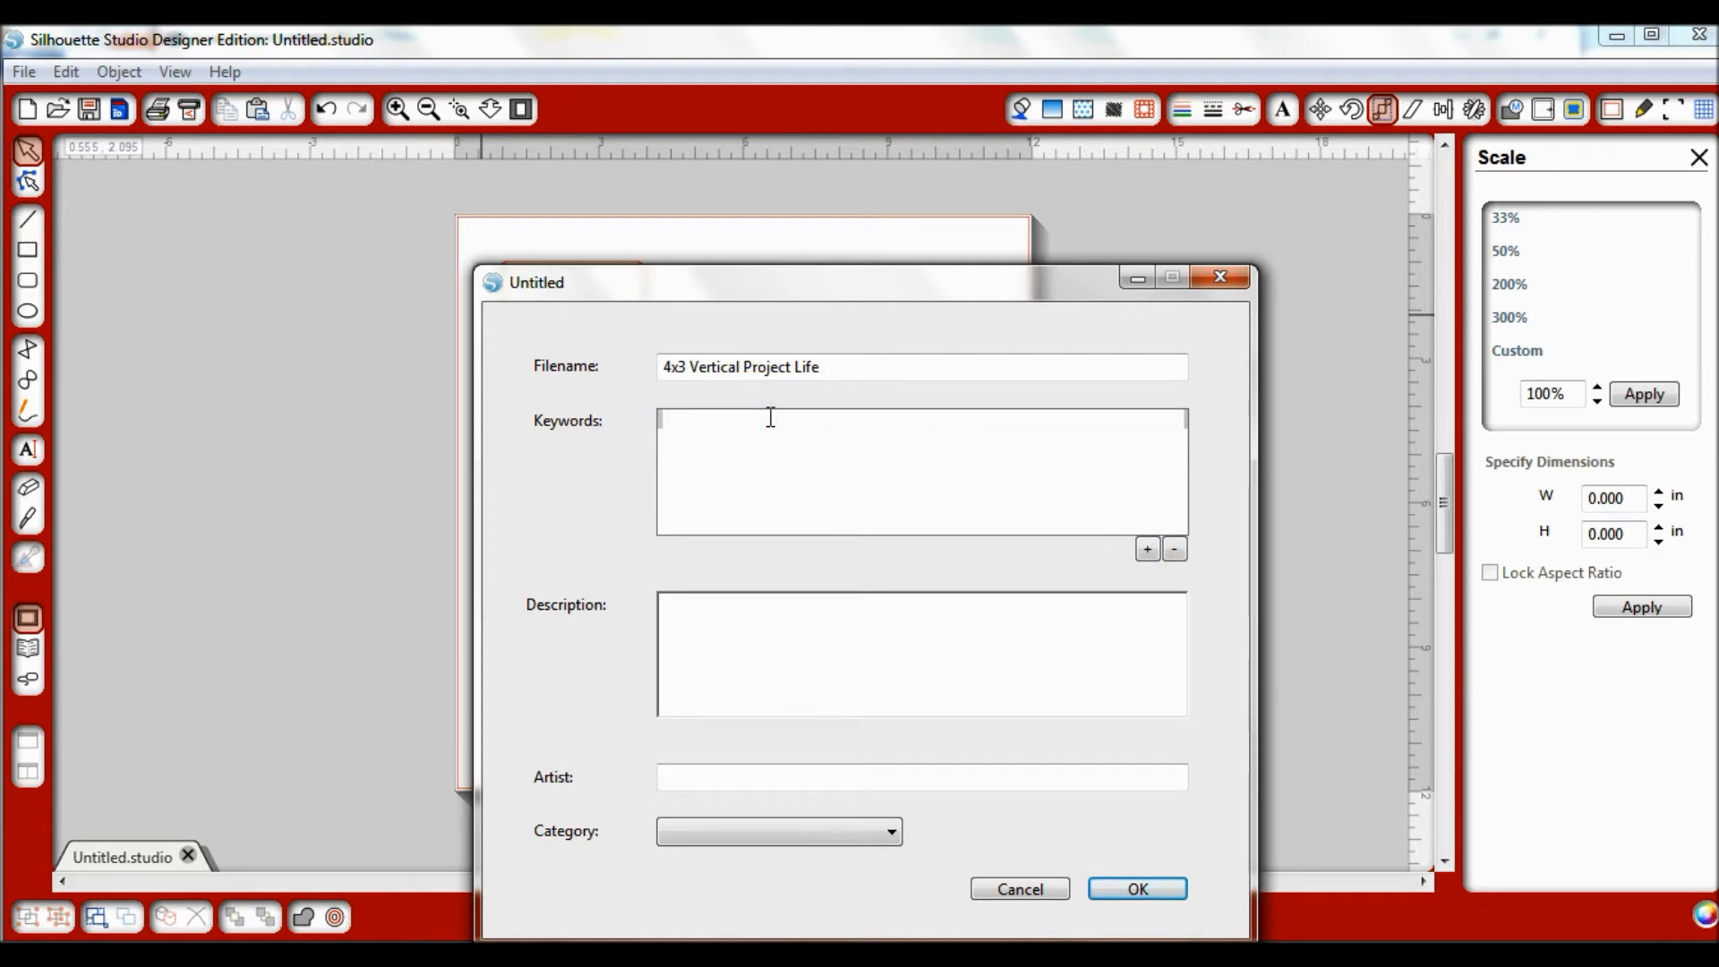
text(P)
key(BackSpace)
text(Project Life)
key(Return)
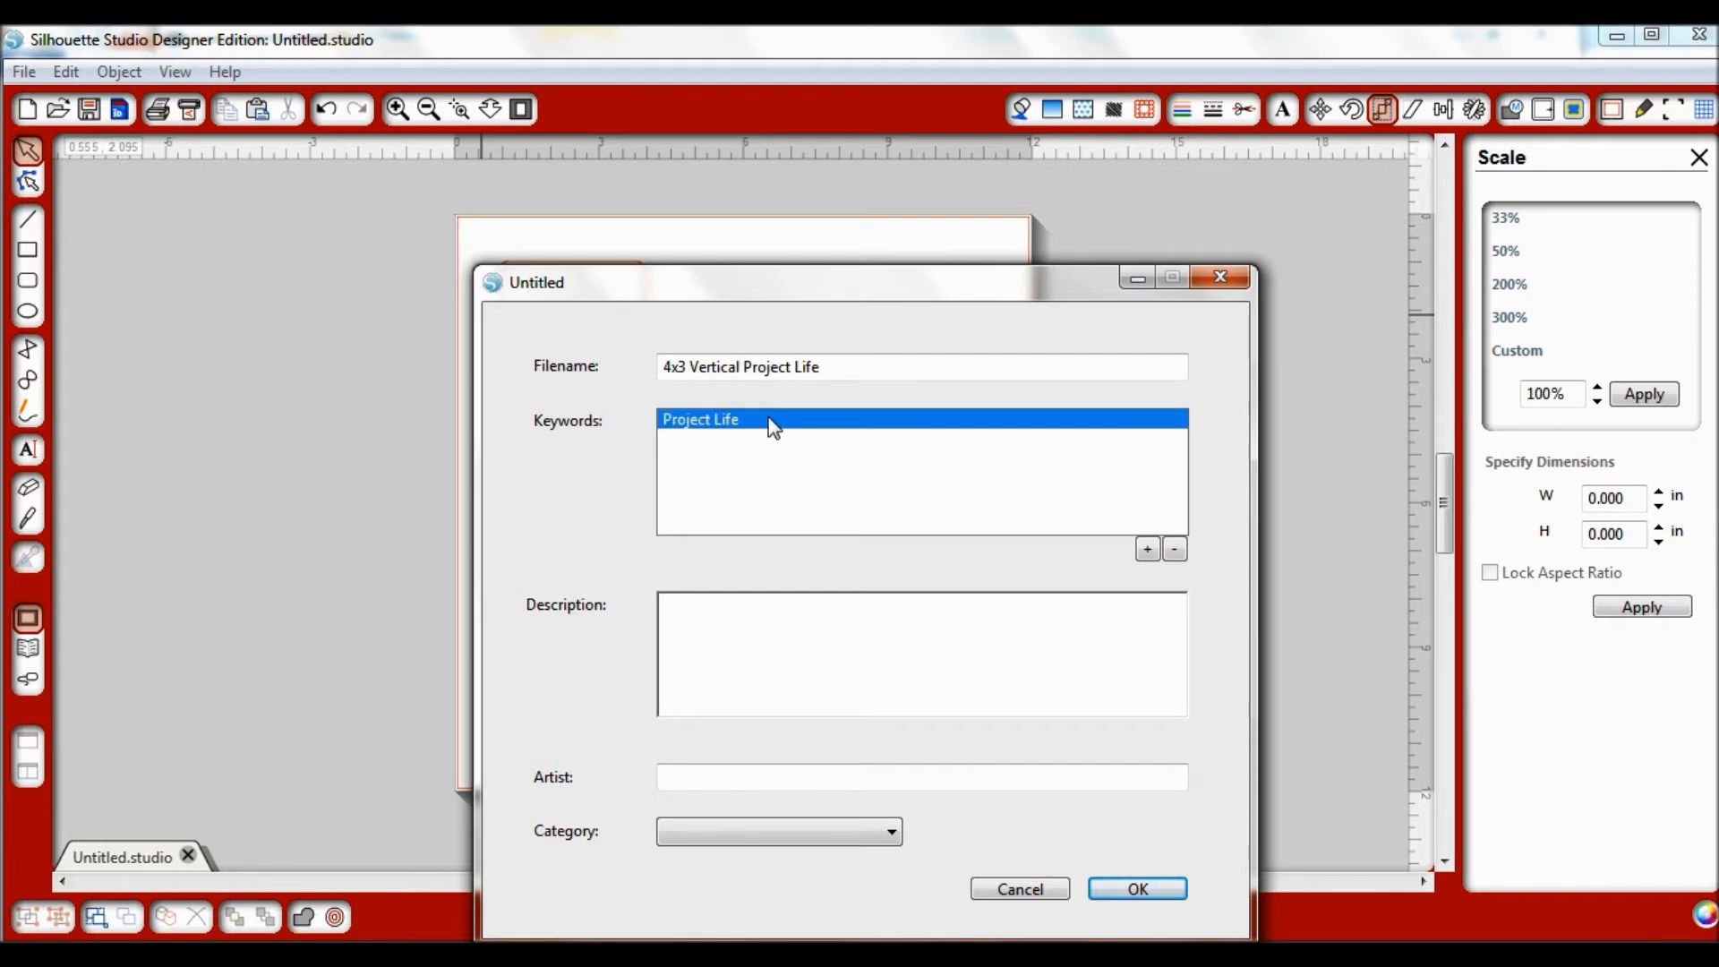
Add a second keyword, "Journaling Card", to the library entry.
click(1147, 549)
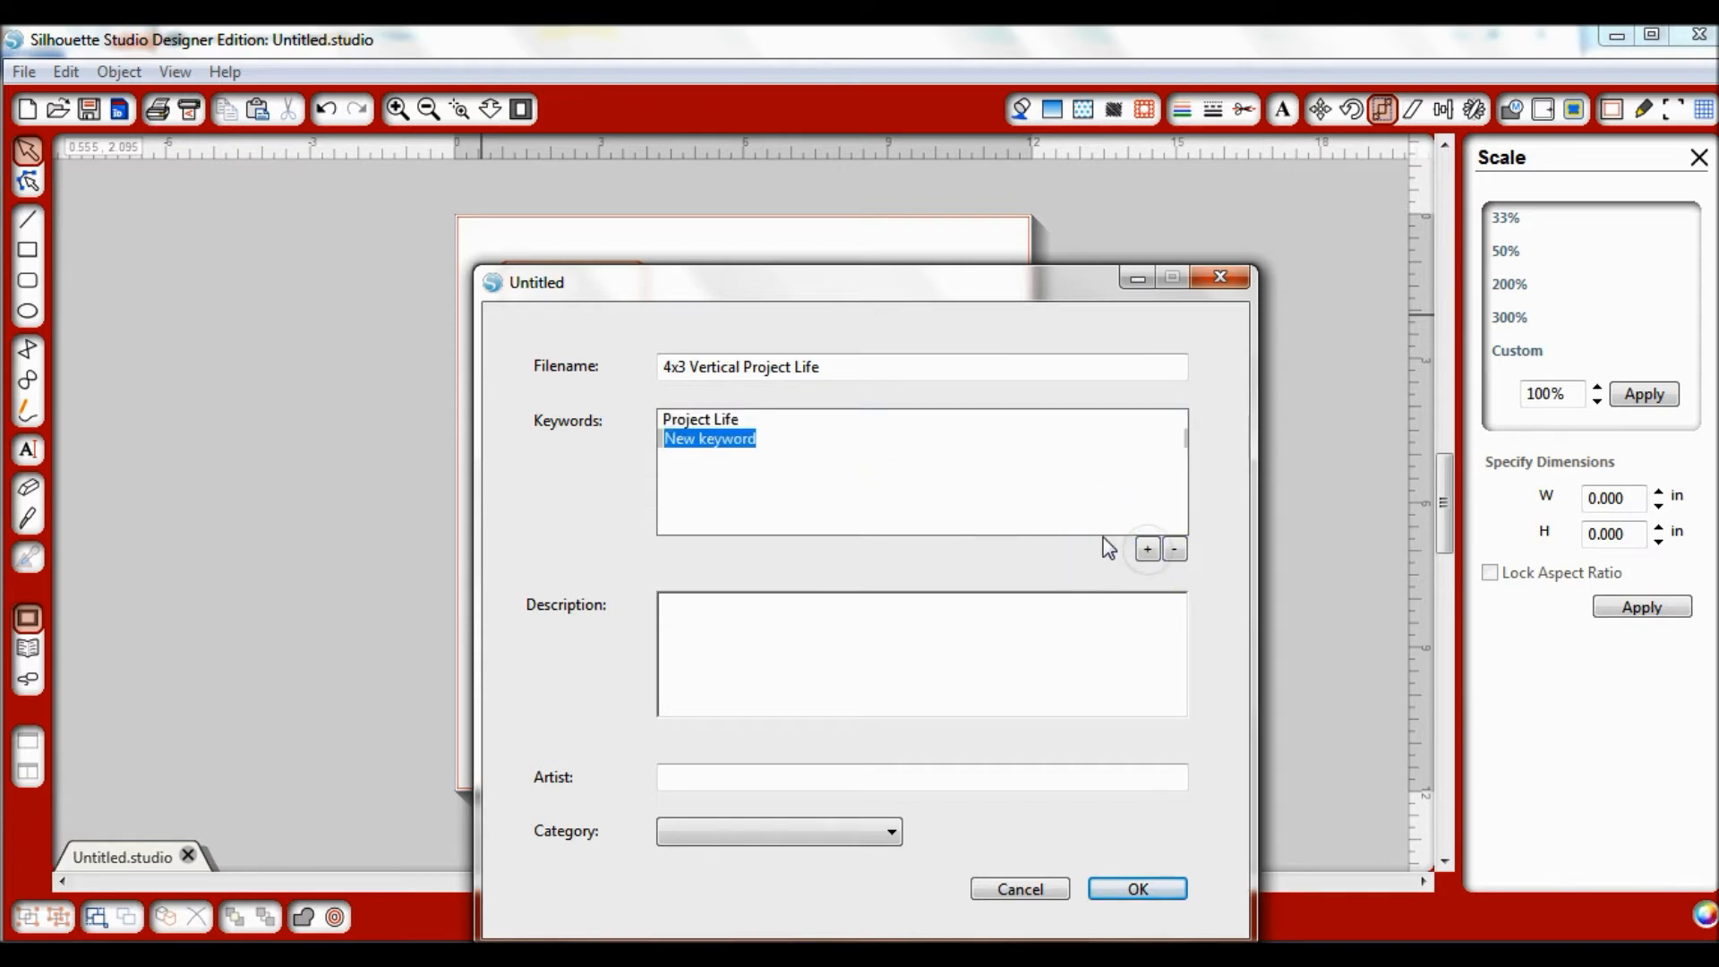
text(Journaling Card)
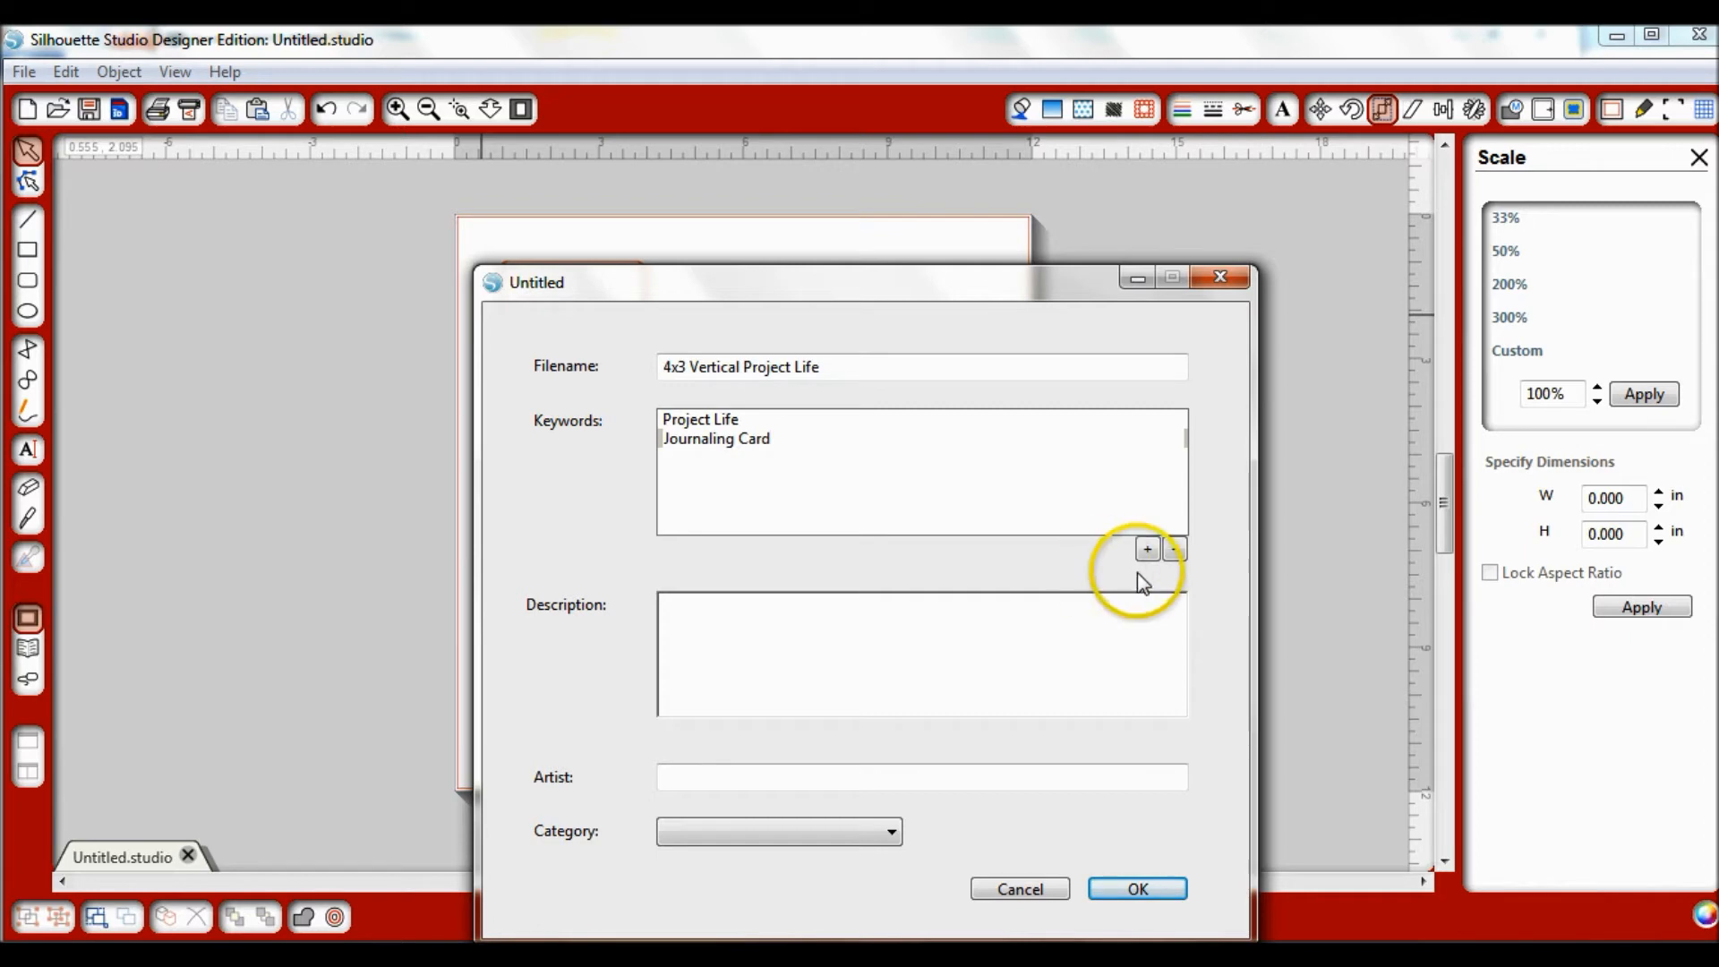
click(1028, 667)
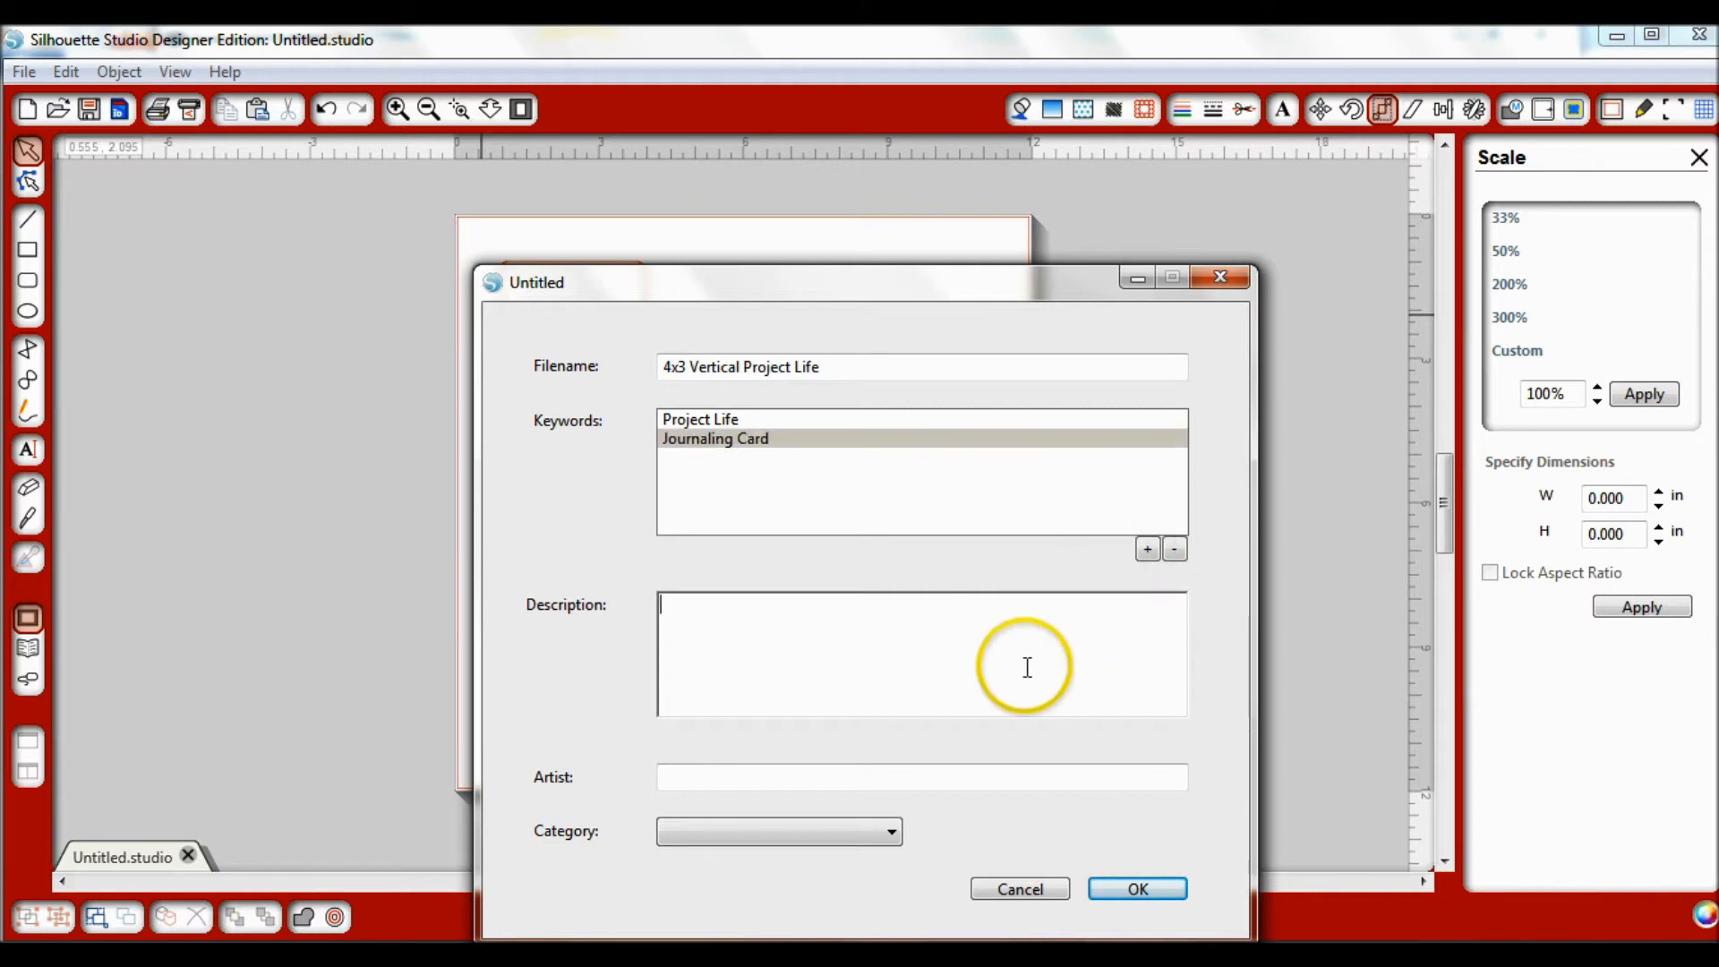
Set the library entry's category to Regular Cut and enter the artist's full name.
click(783, 838)
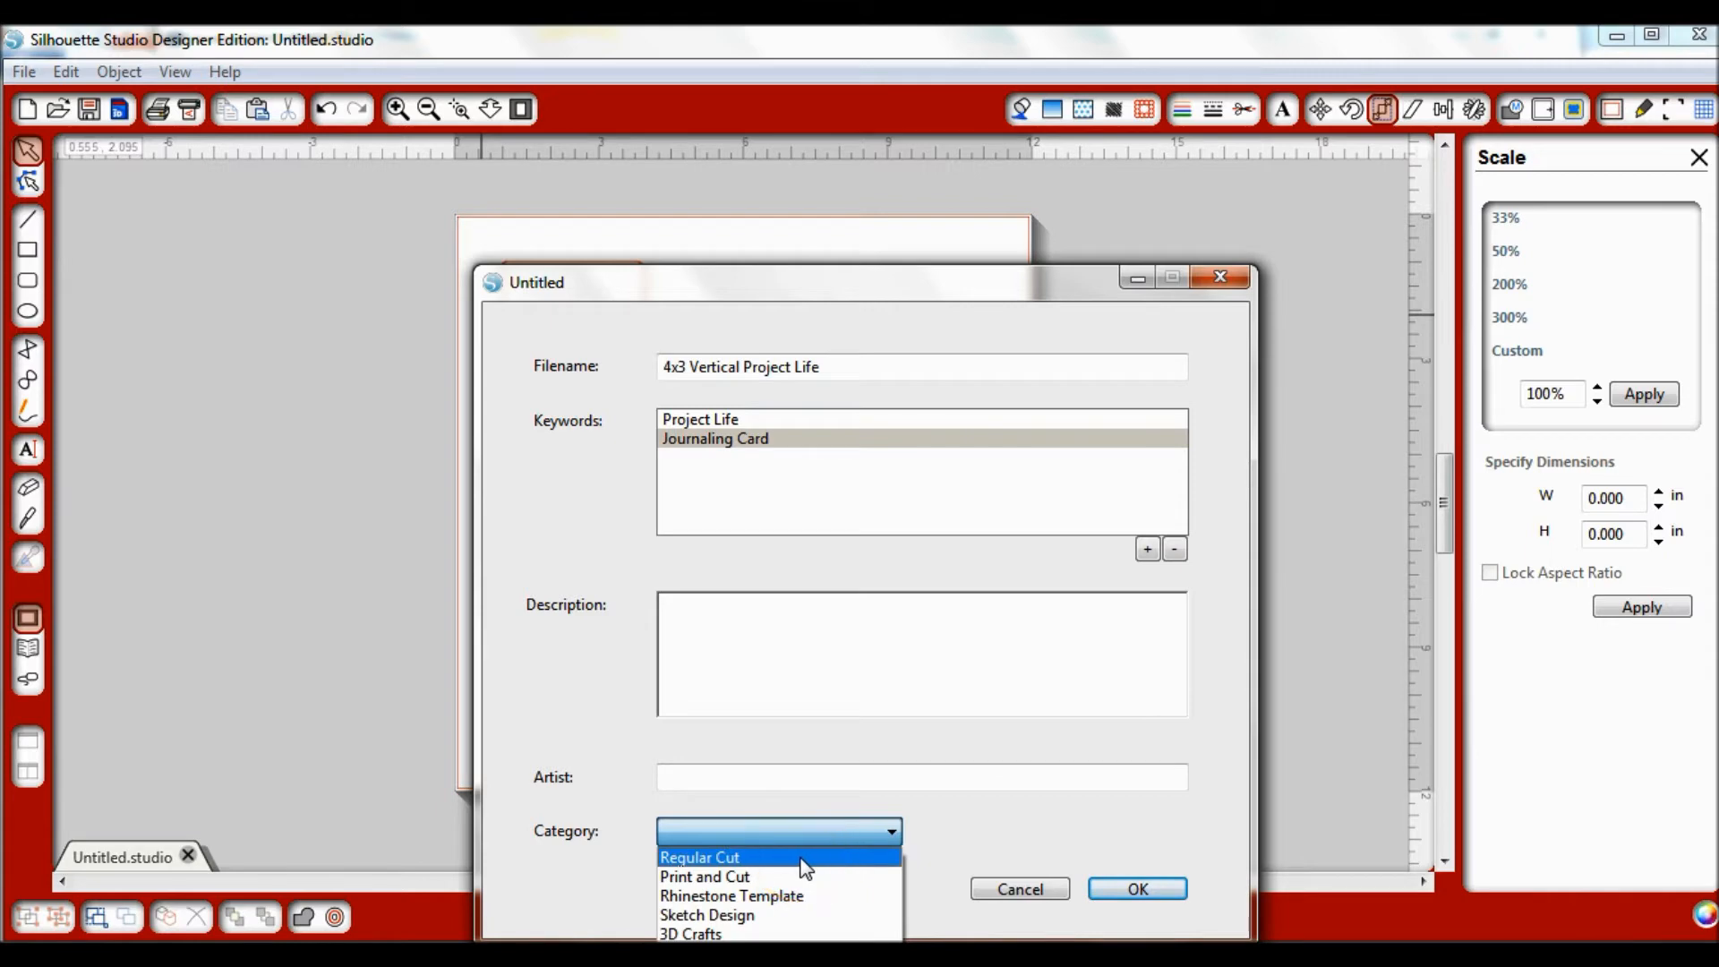
click(802, 859)
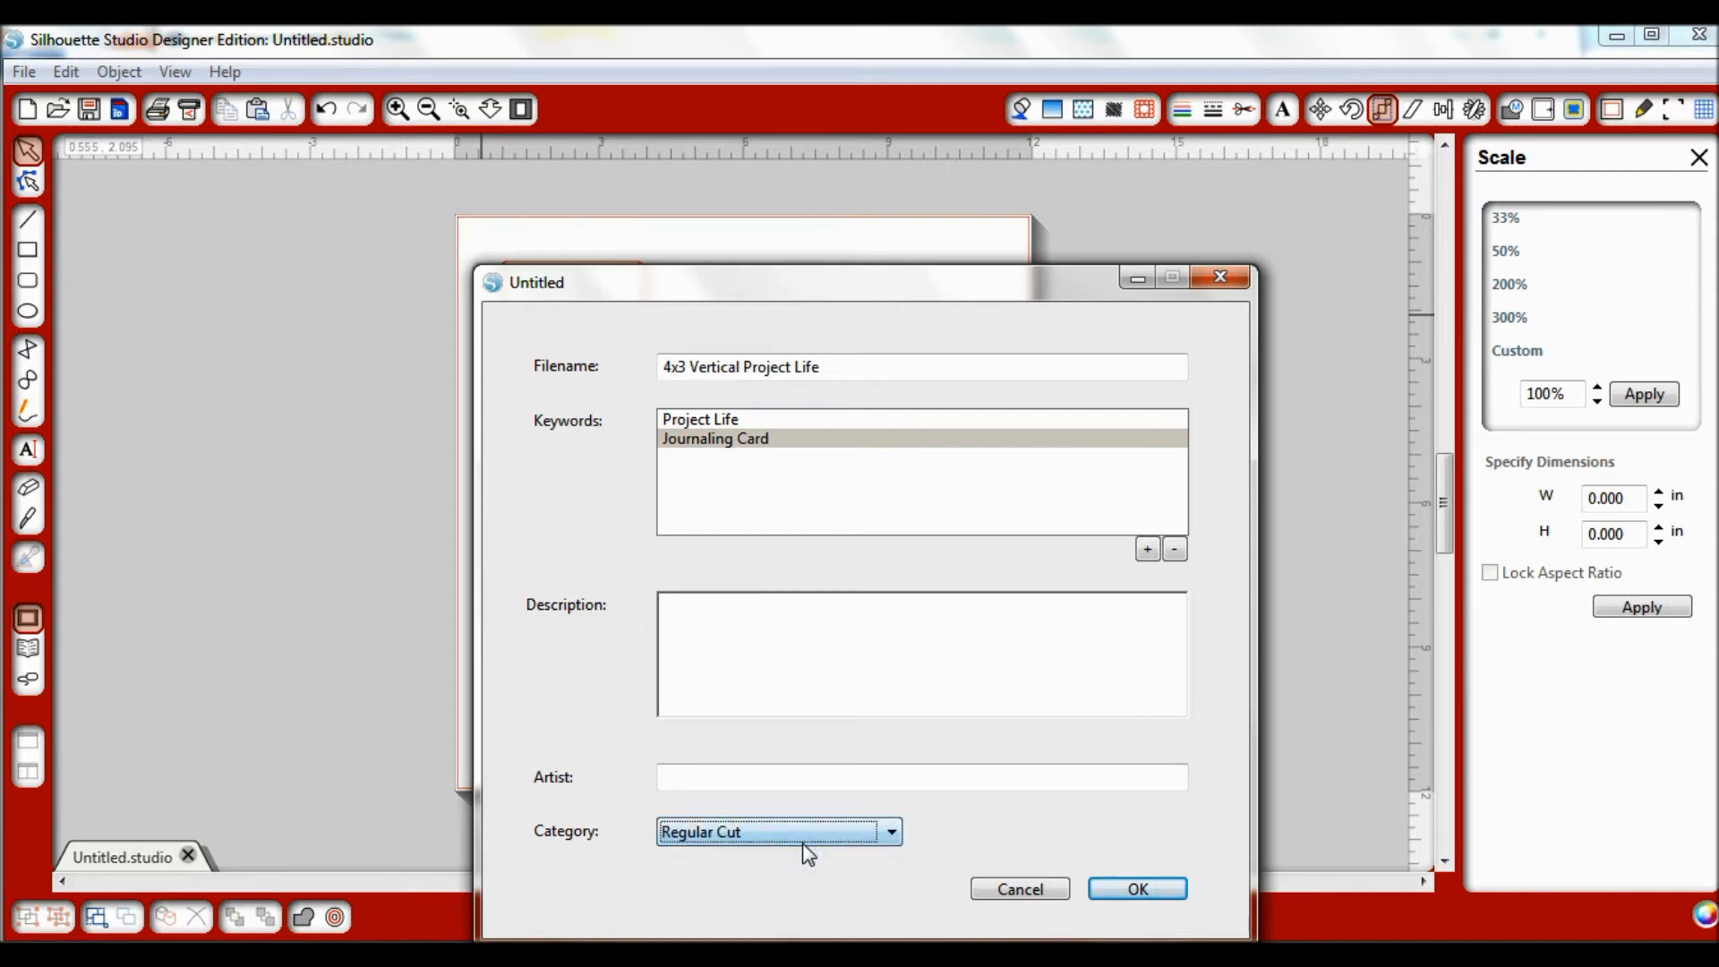
click(758, 775)
text(Colleen Hollis)
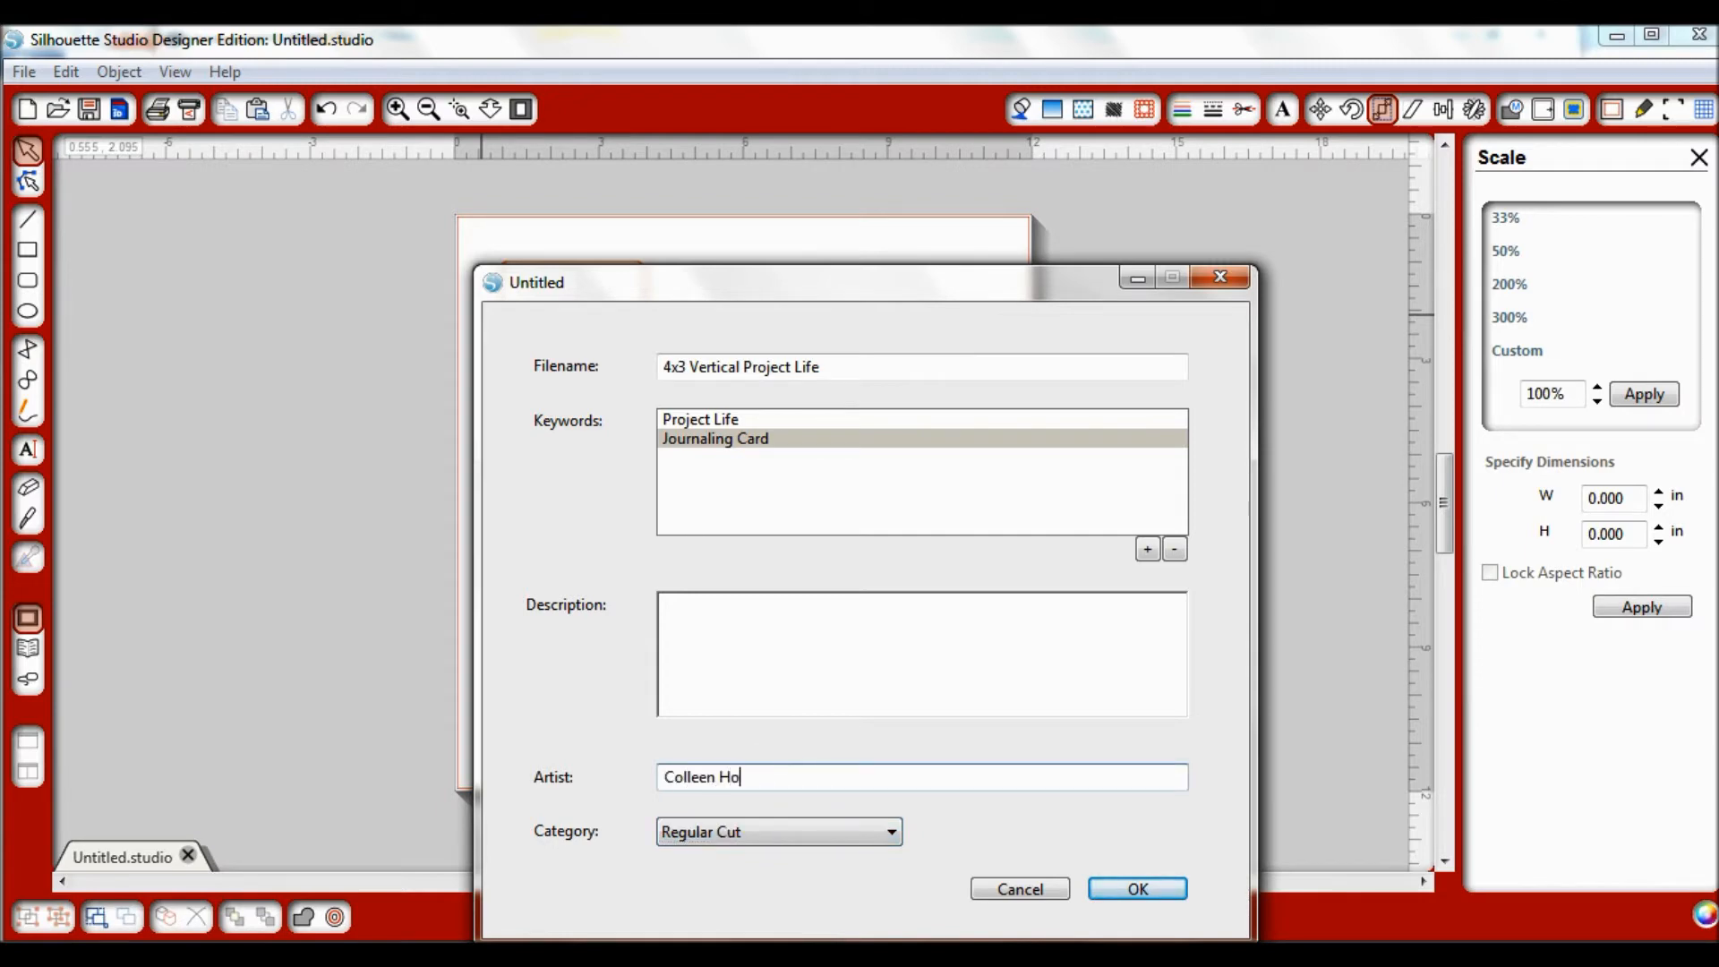
click(1070, 690)
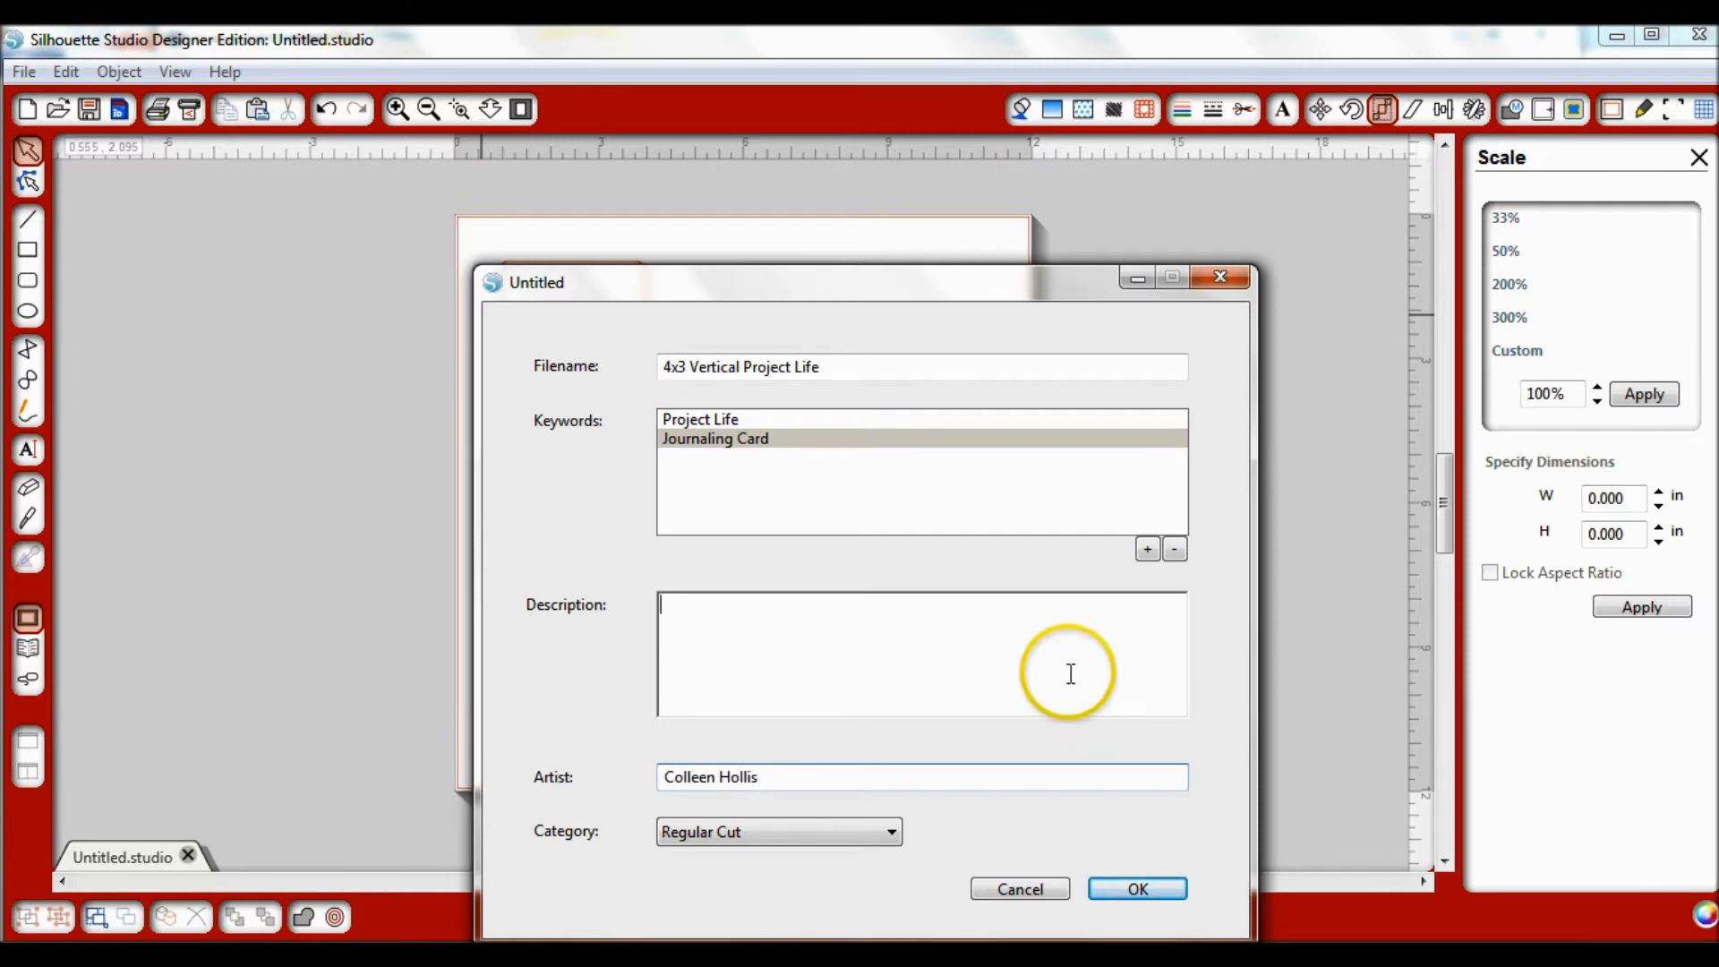
Finish saving the library entry and place the saved 4x3 Vertical Project Life design from My Own Designs on the page.
click(1161, 893)
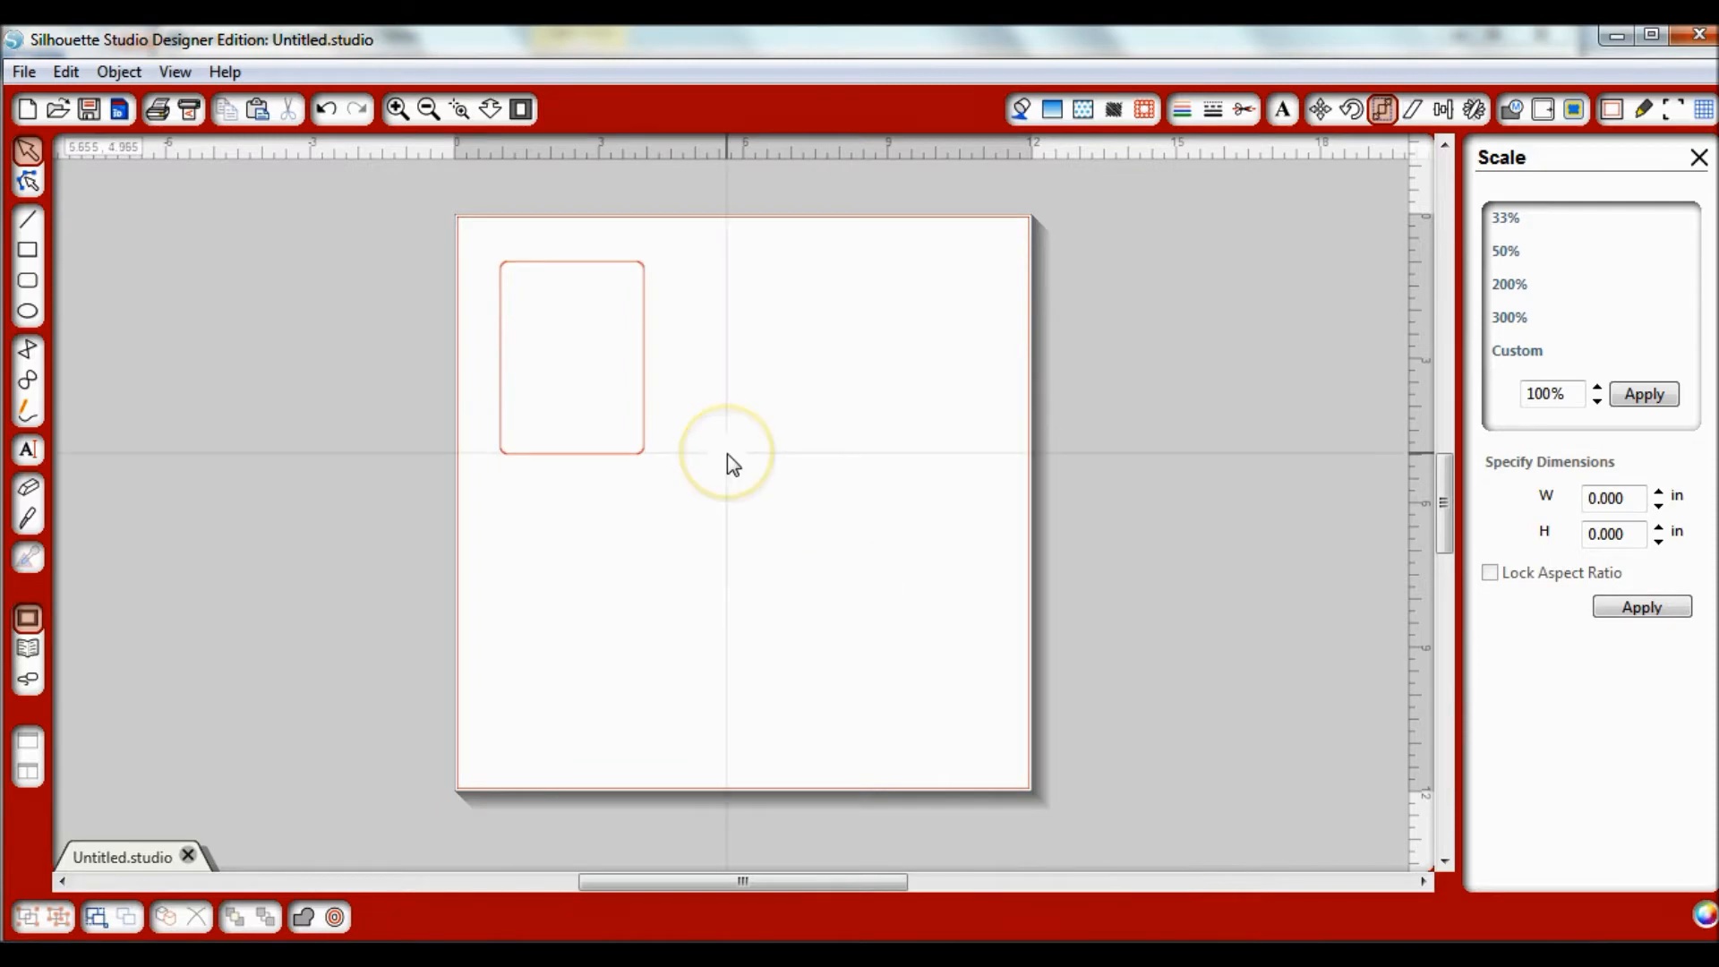
click(36, 650)
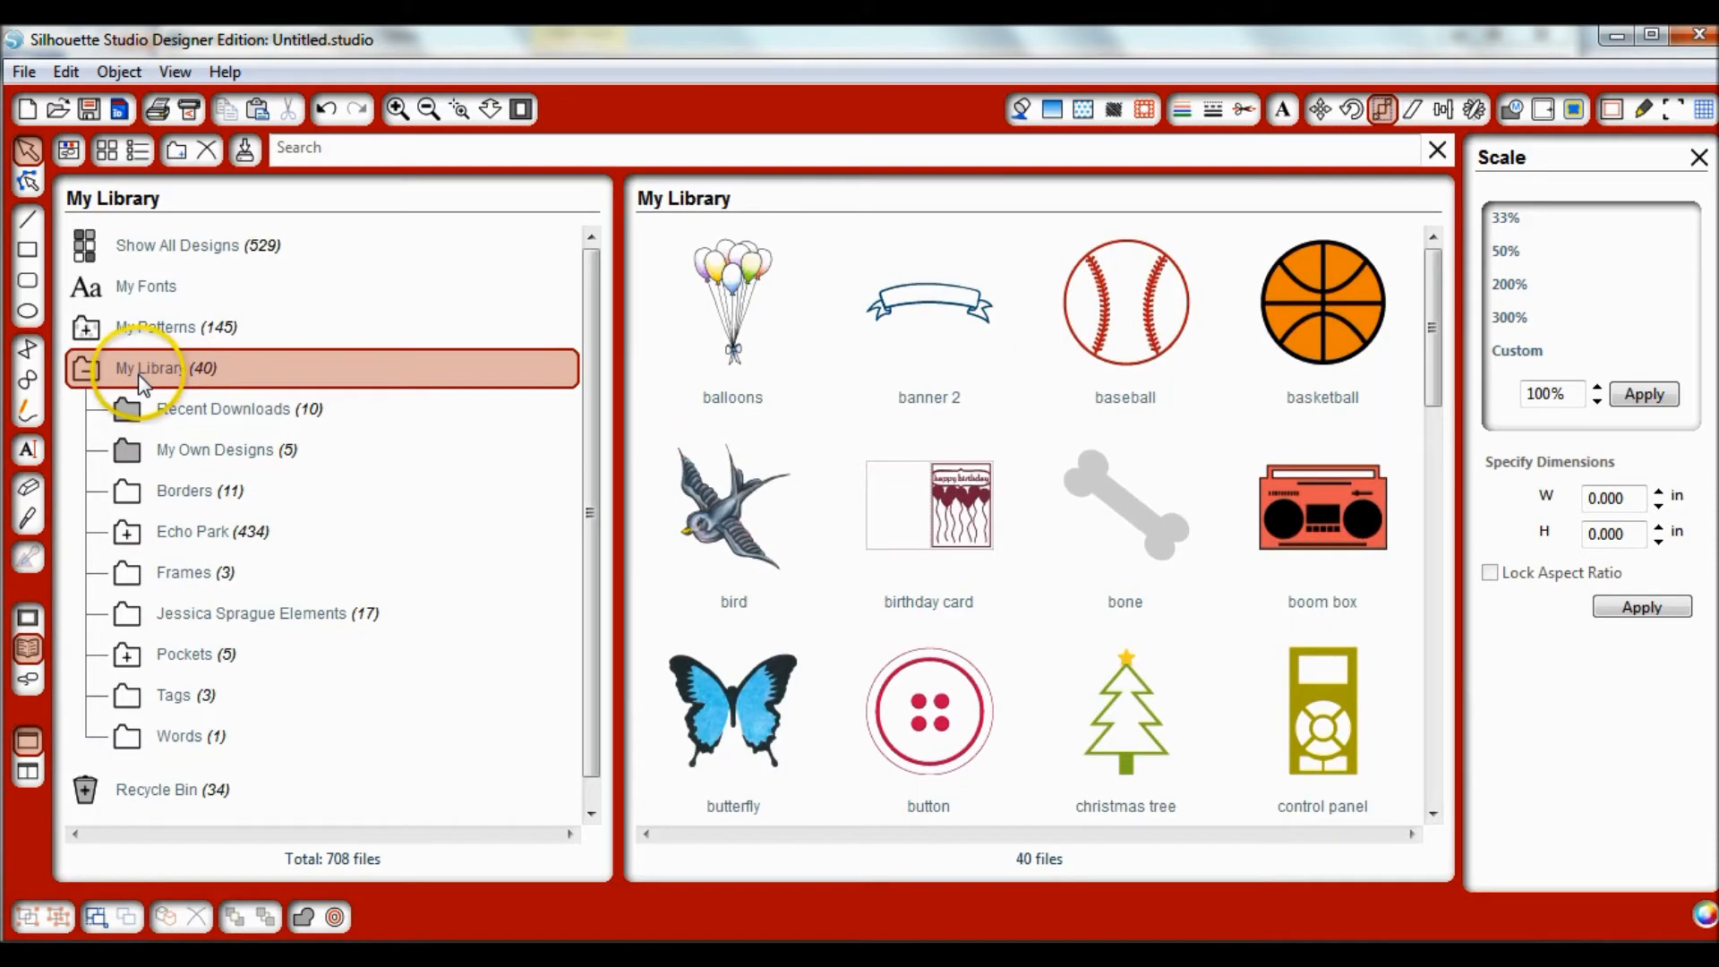
click(215, 449)
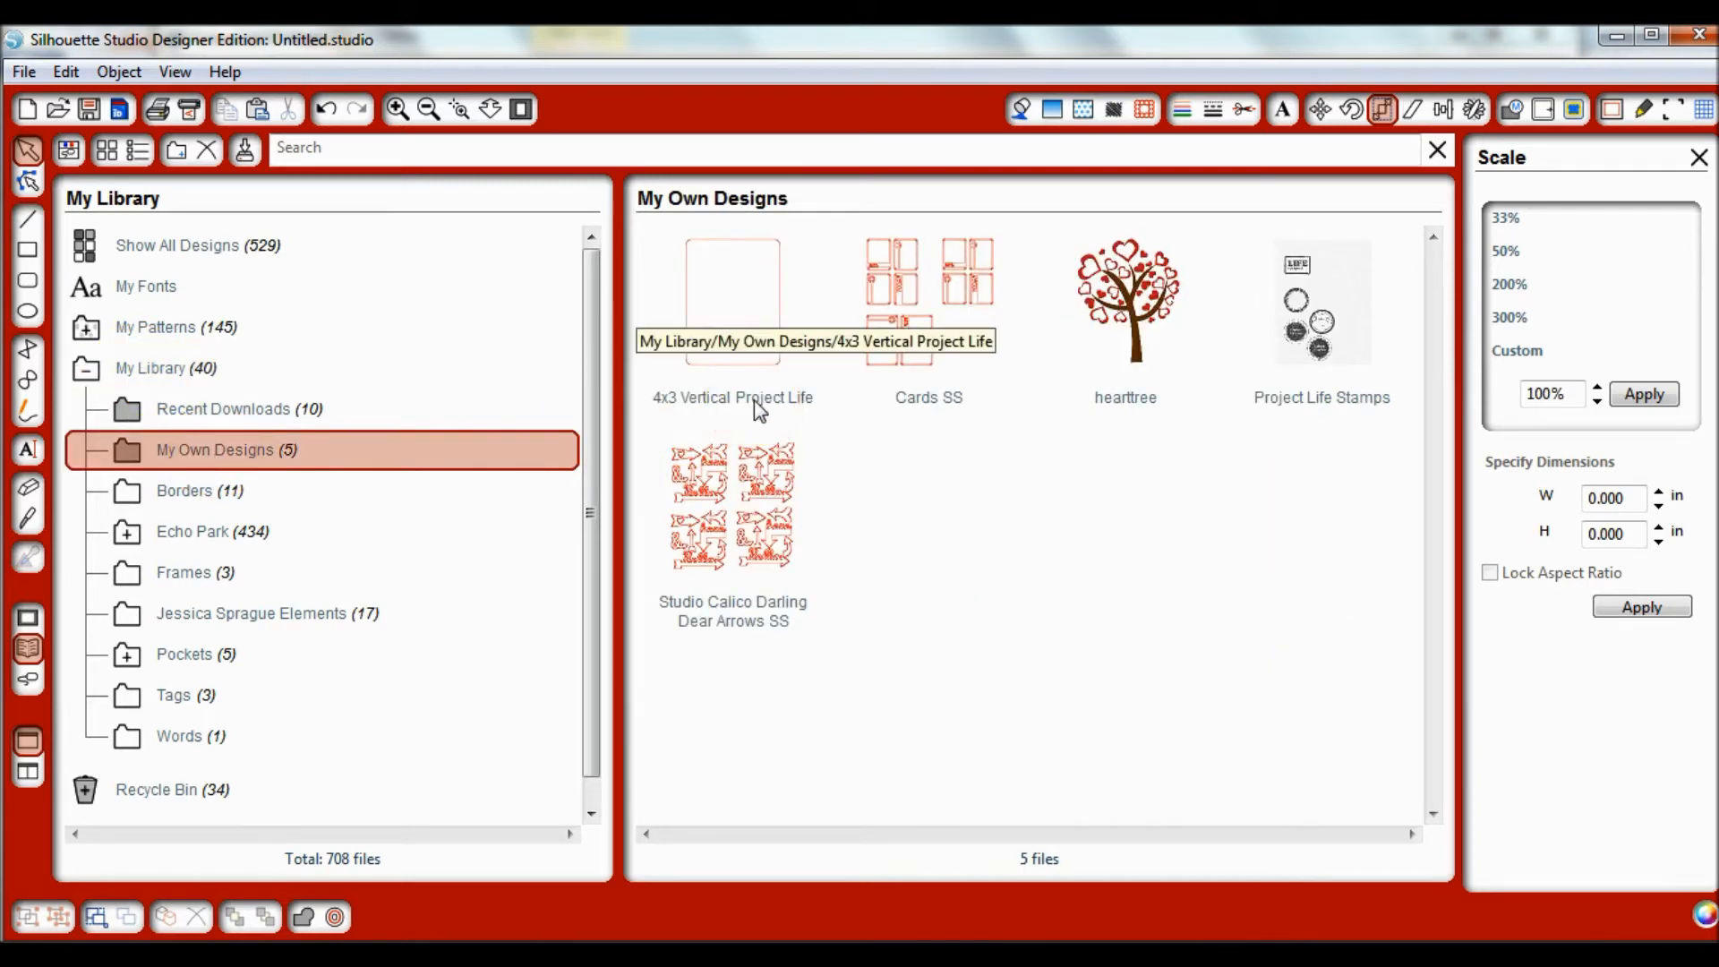
double_click(745, 354)
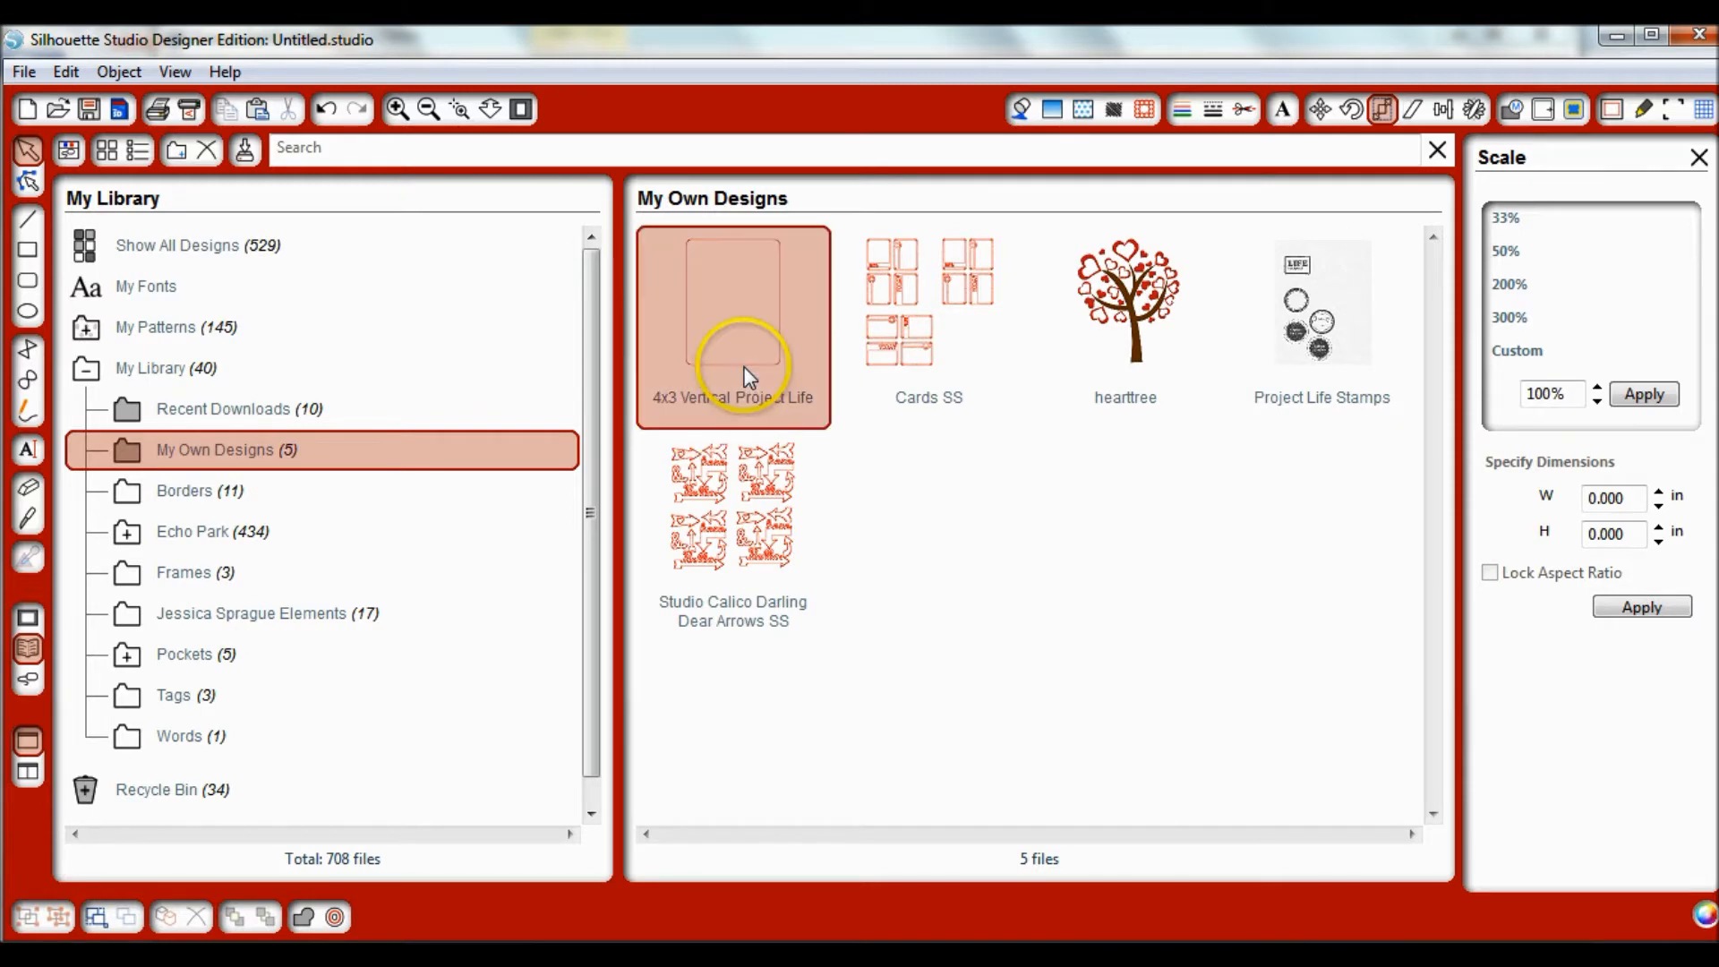
click(806, 408)
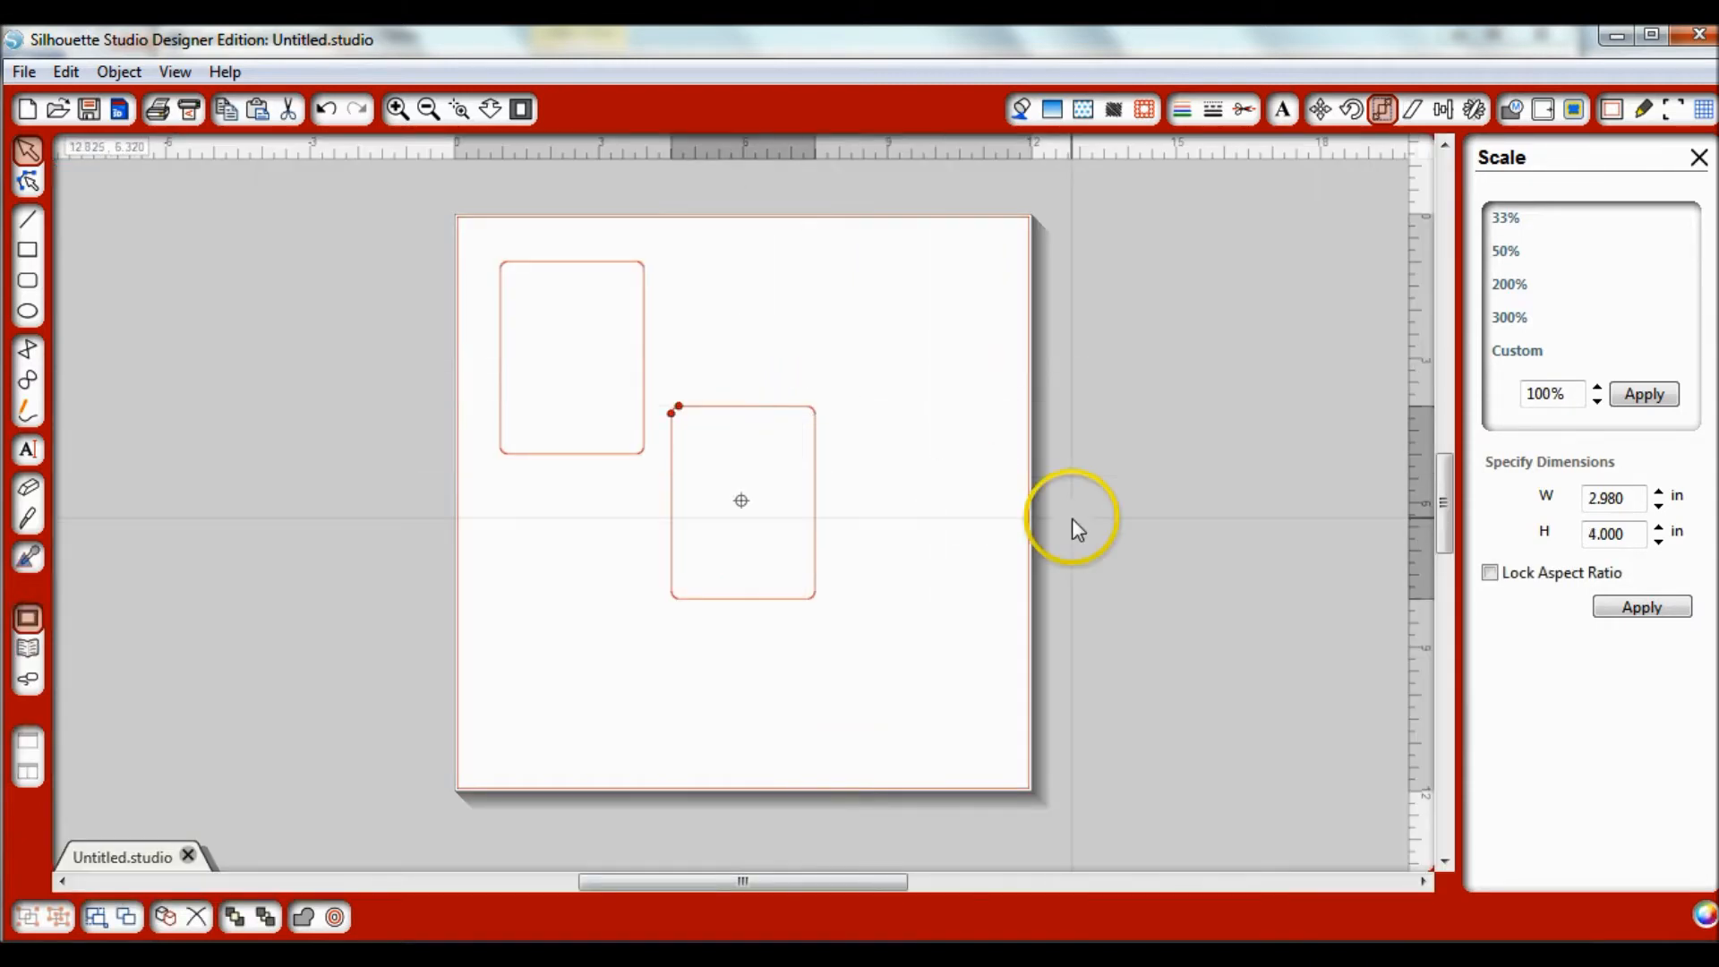
Delete both vertical rounded rectangles from the page.
key(Delete)
click(583, 261)
key(Delete)
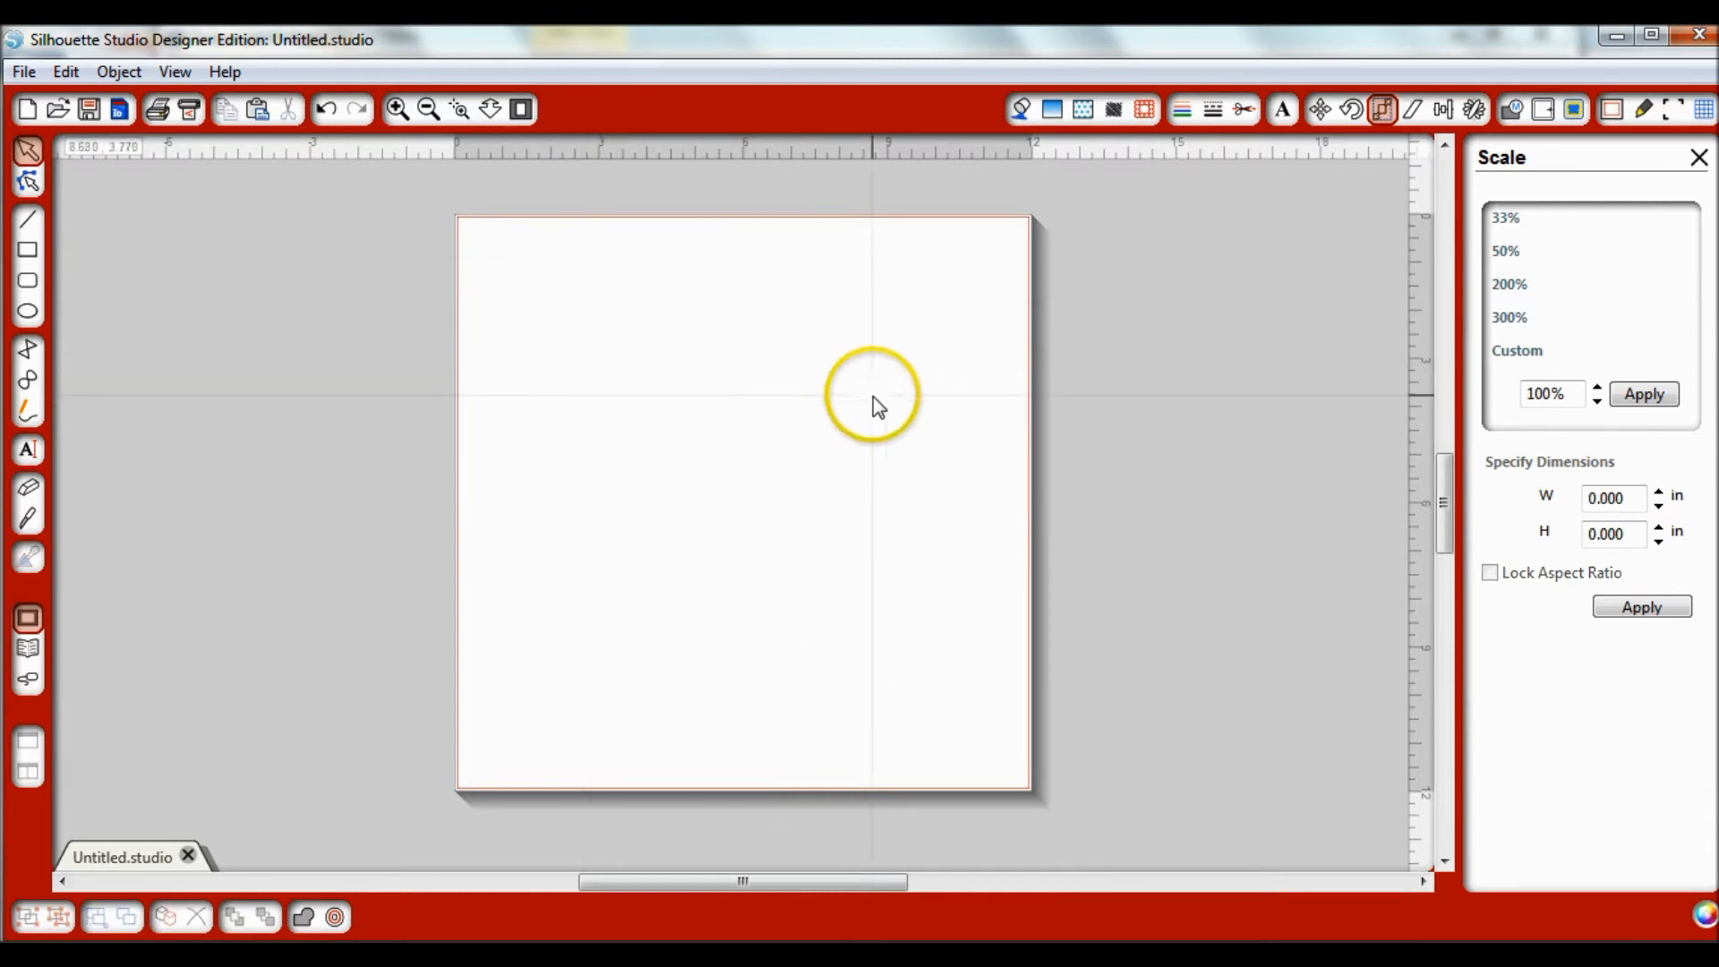
Place the 4x3 Vertical Project Life design from the library on the blank page again and select it.
click(28, 649)
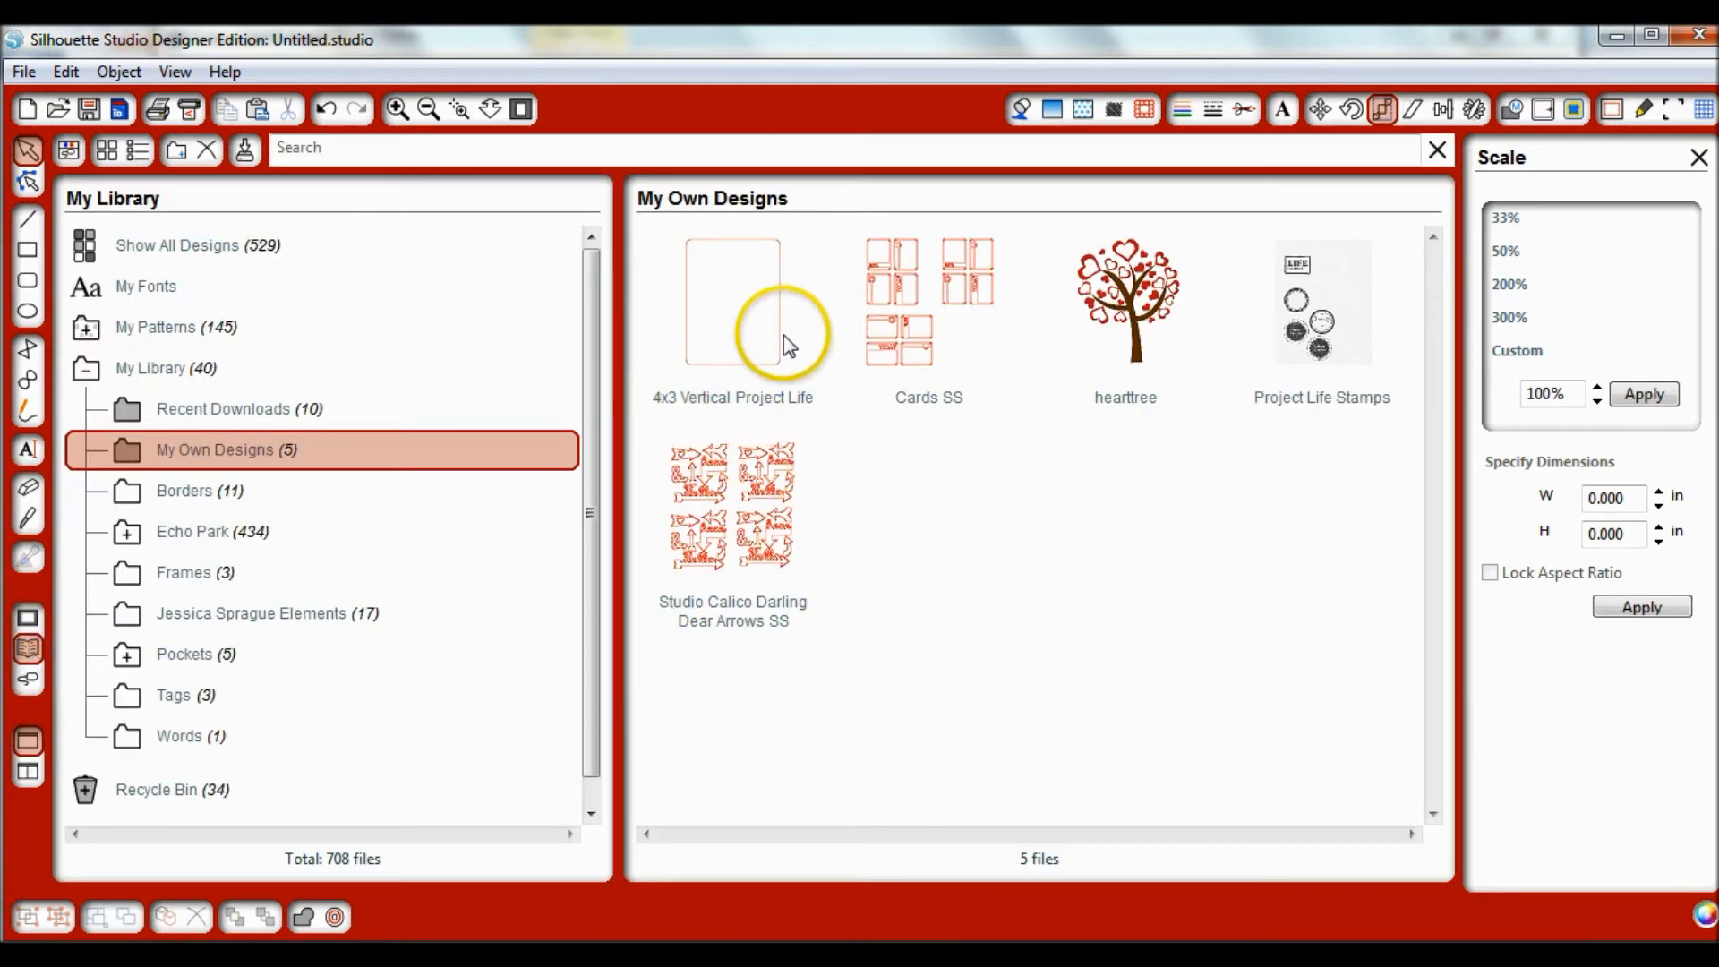
double_click(765, 361)
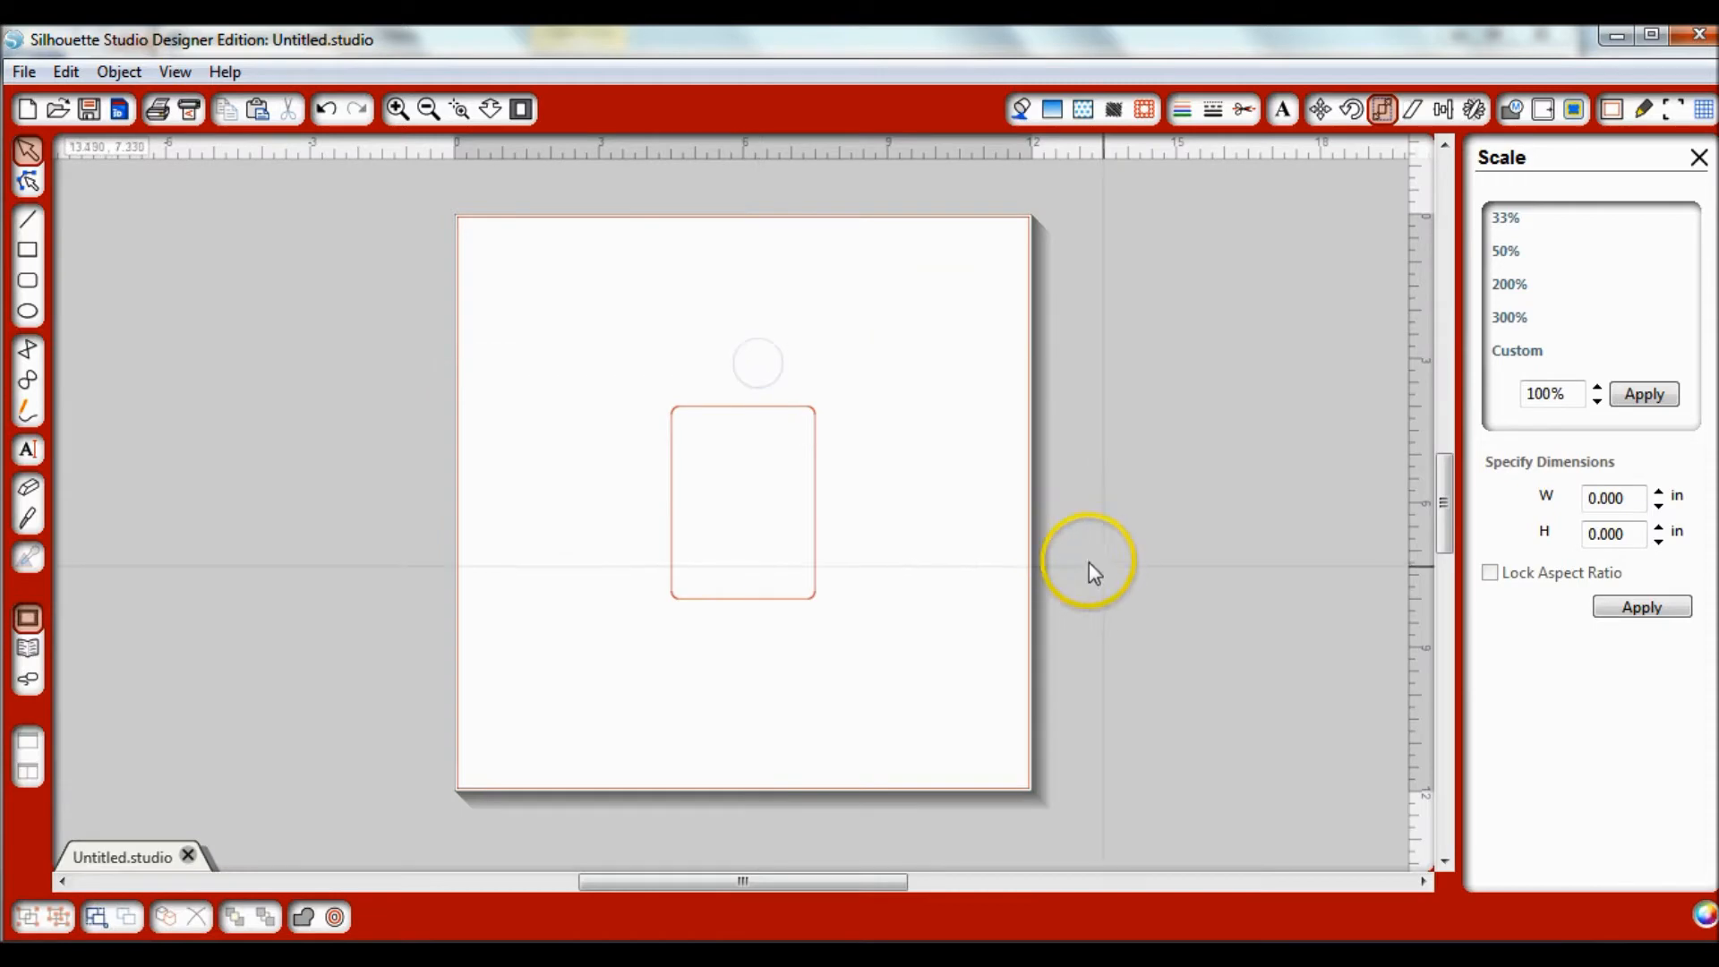
click(763, 423)
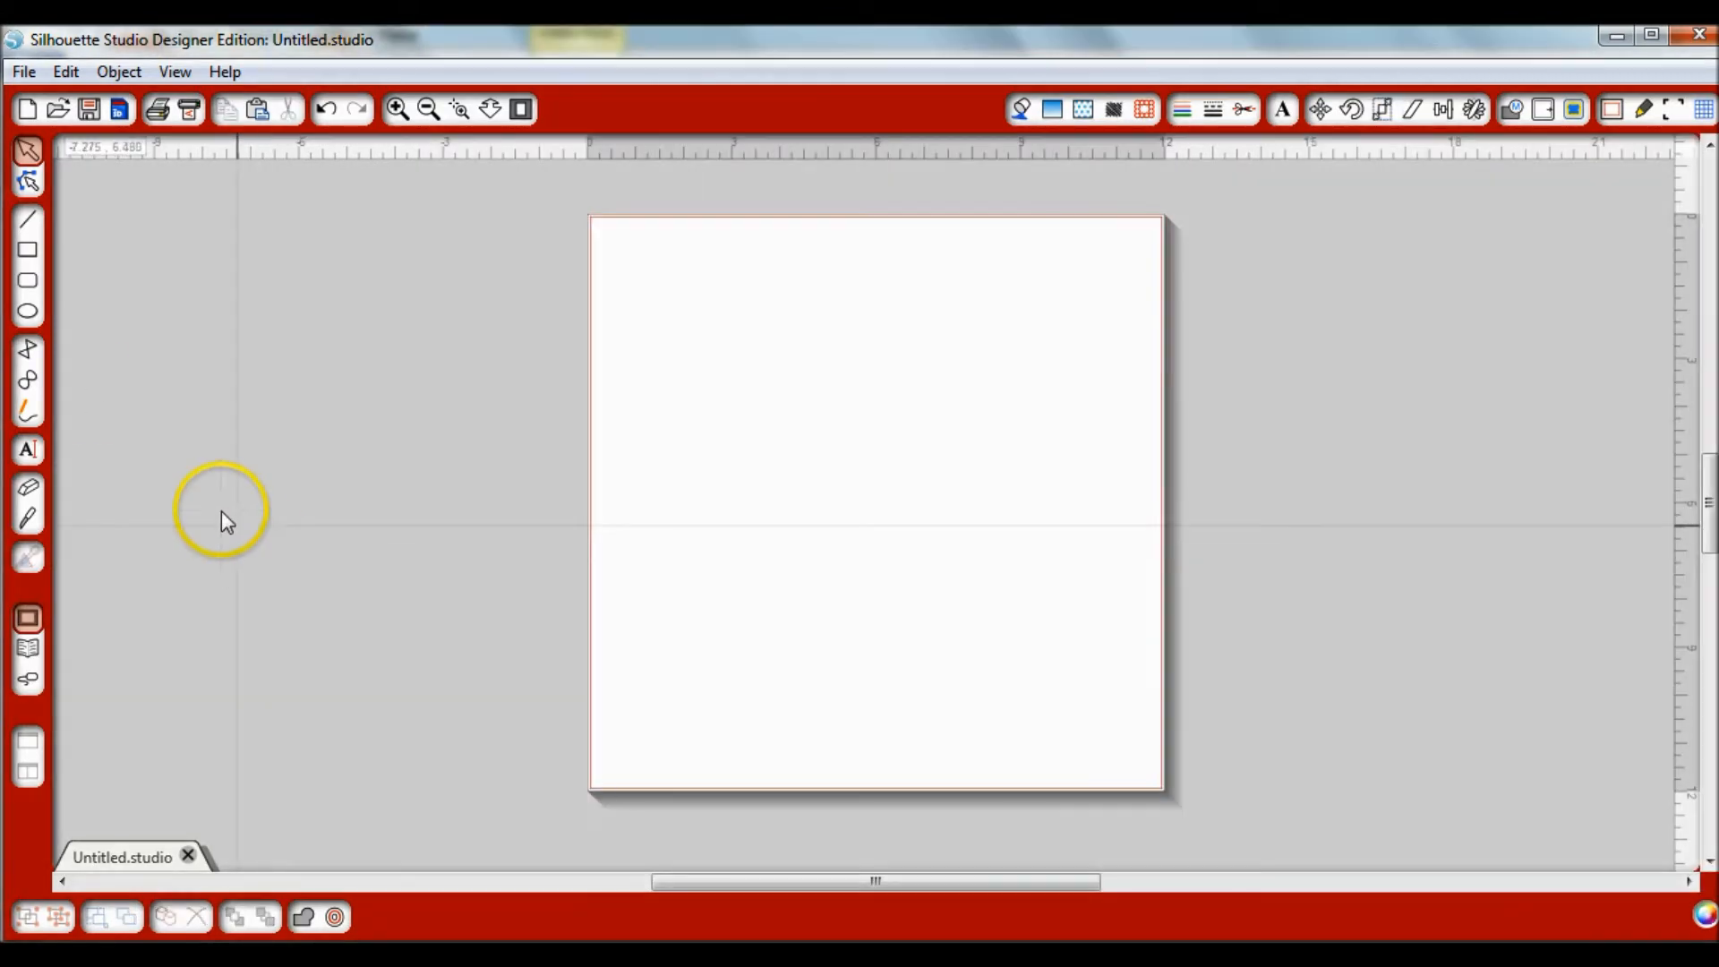
Draw a horizontal rounded rectangle about 4.41 x 2.76 in on the blank page and select it.
click(29, 282)
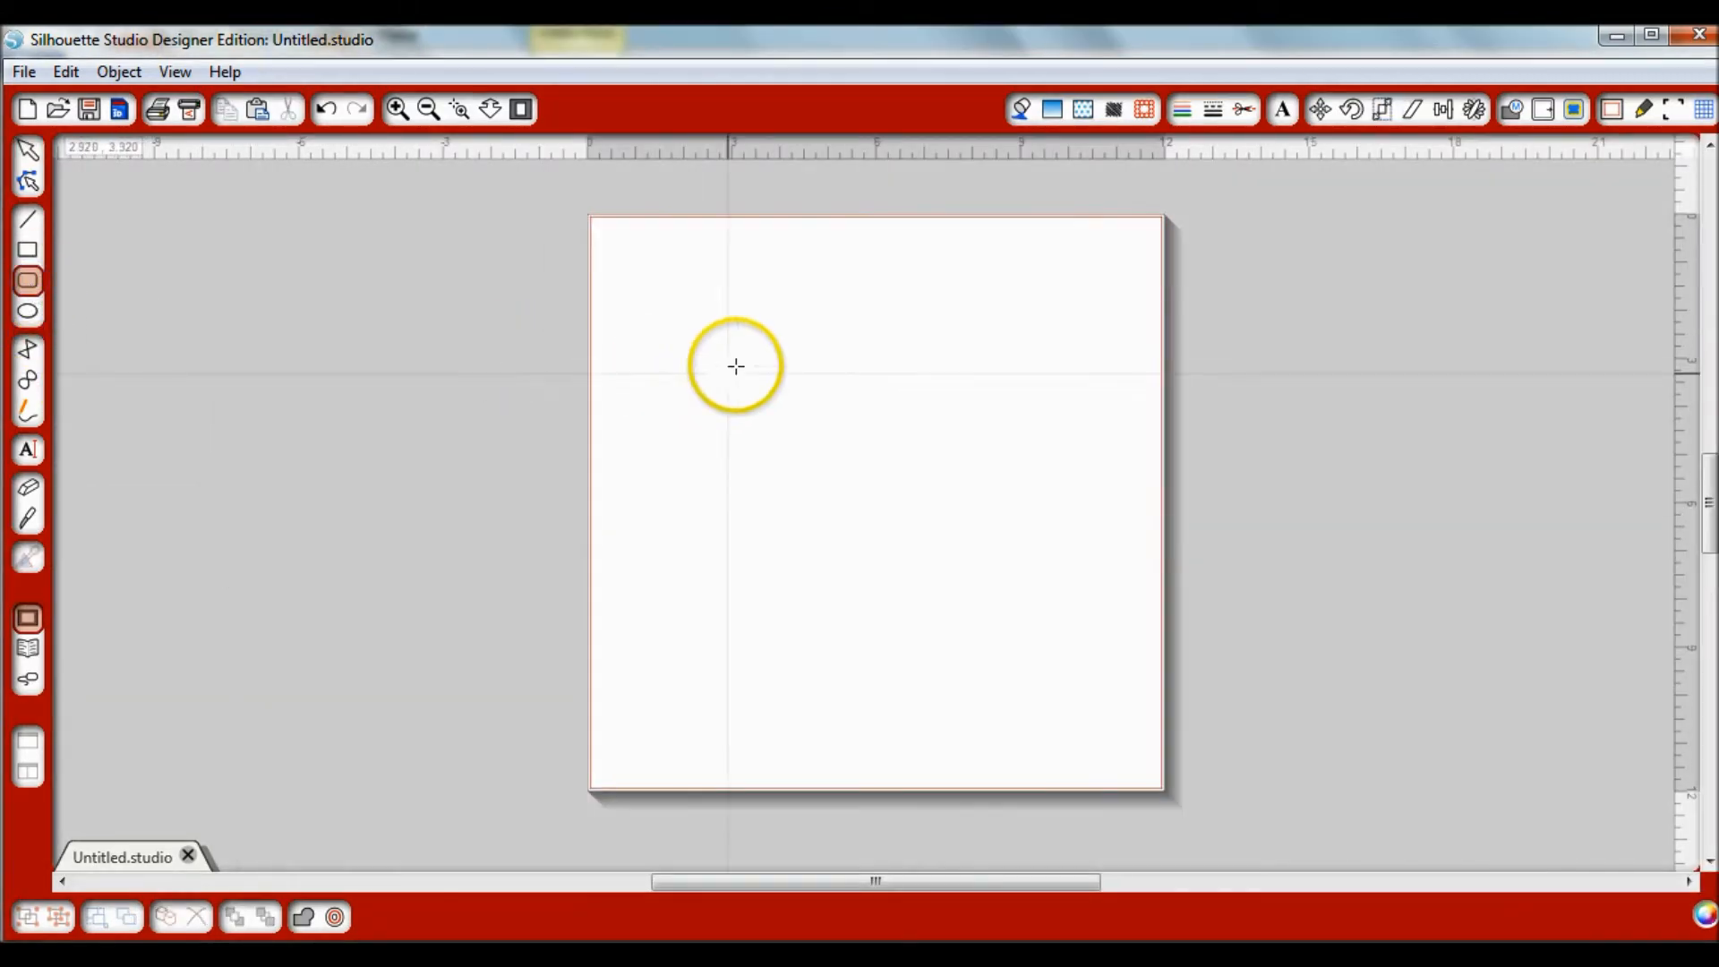
click(35, 293)
drag(721, 373, 931, 503)
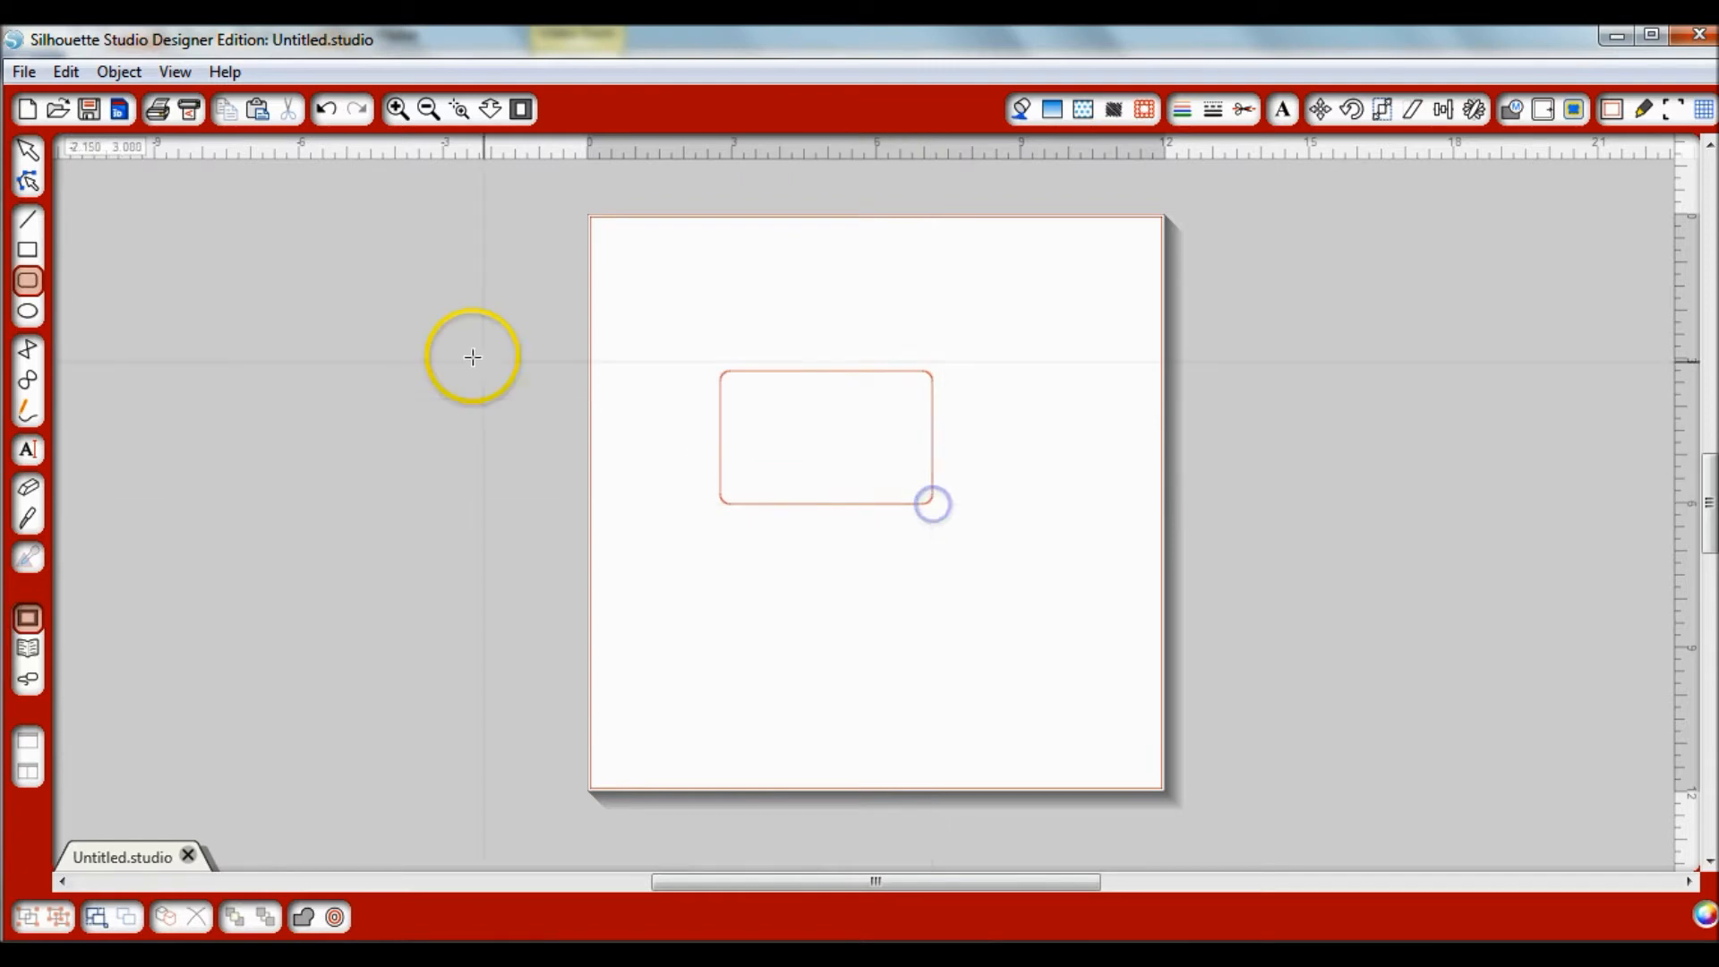
click(28, 152)
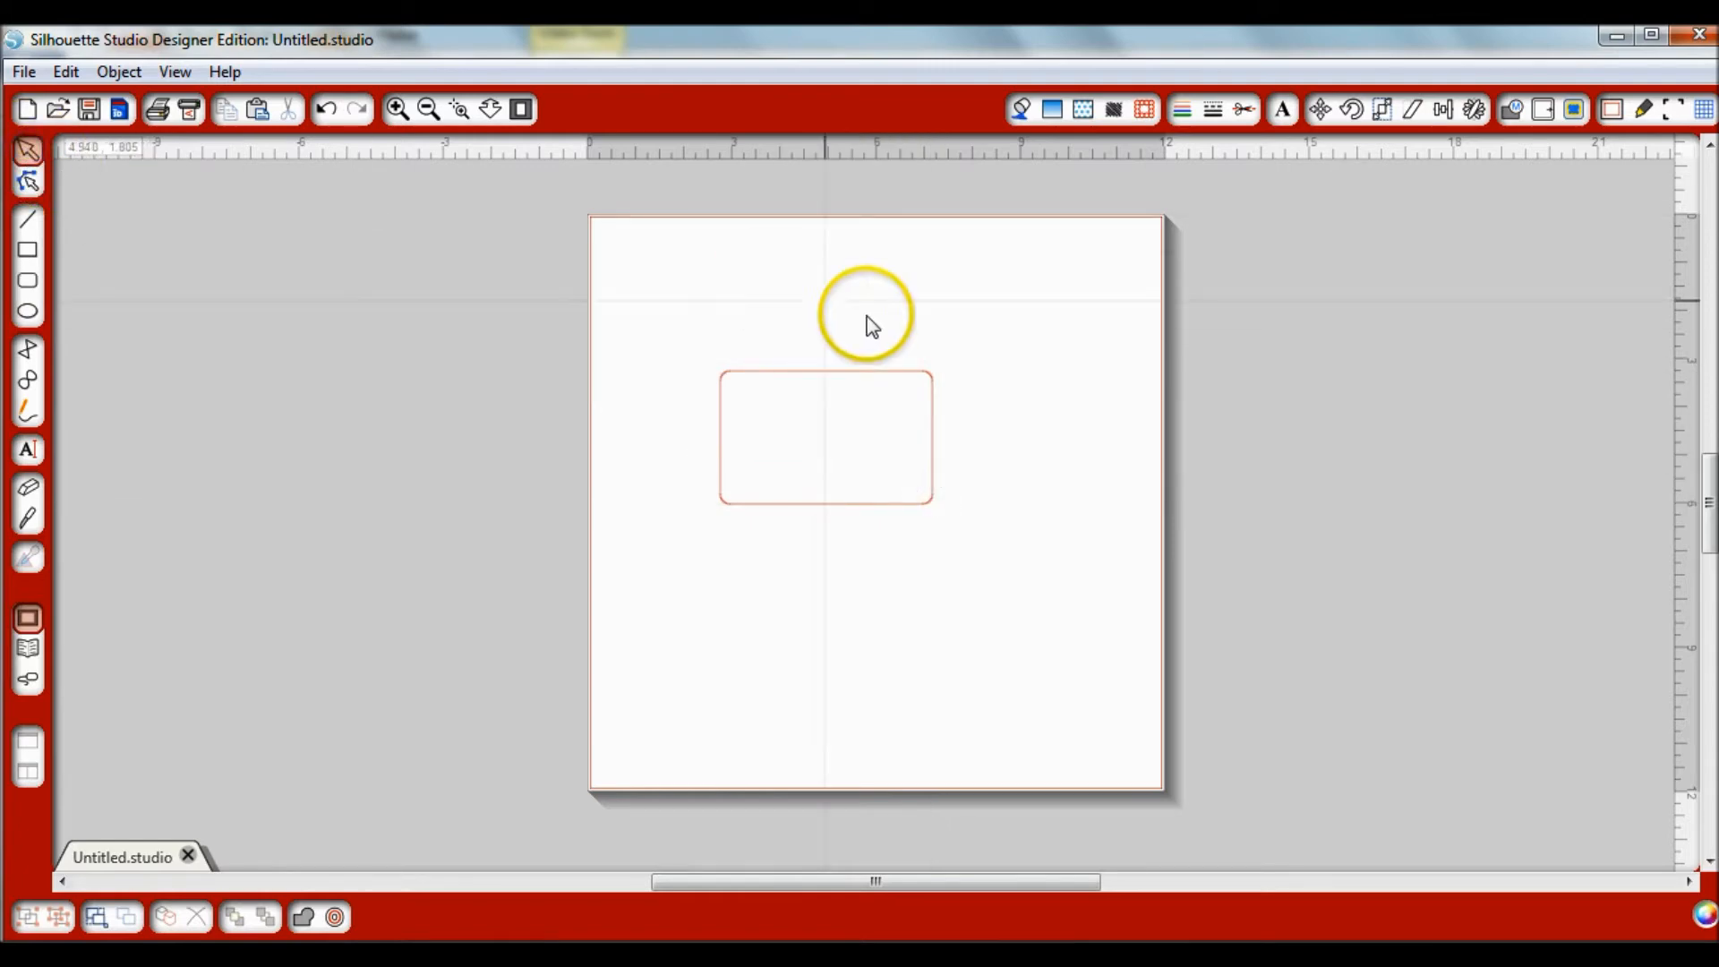
click(868, 387)
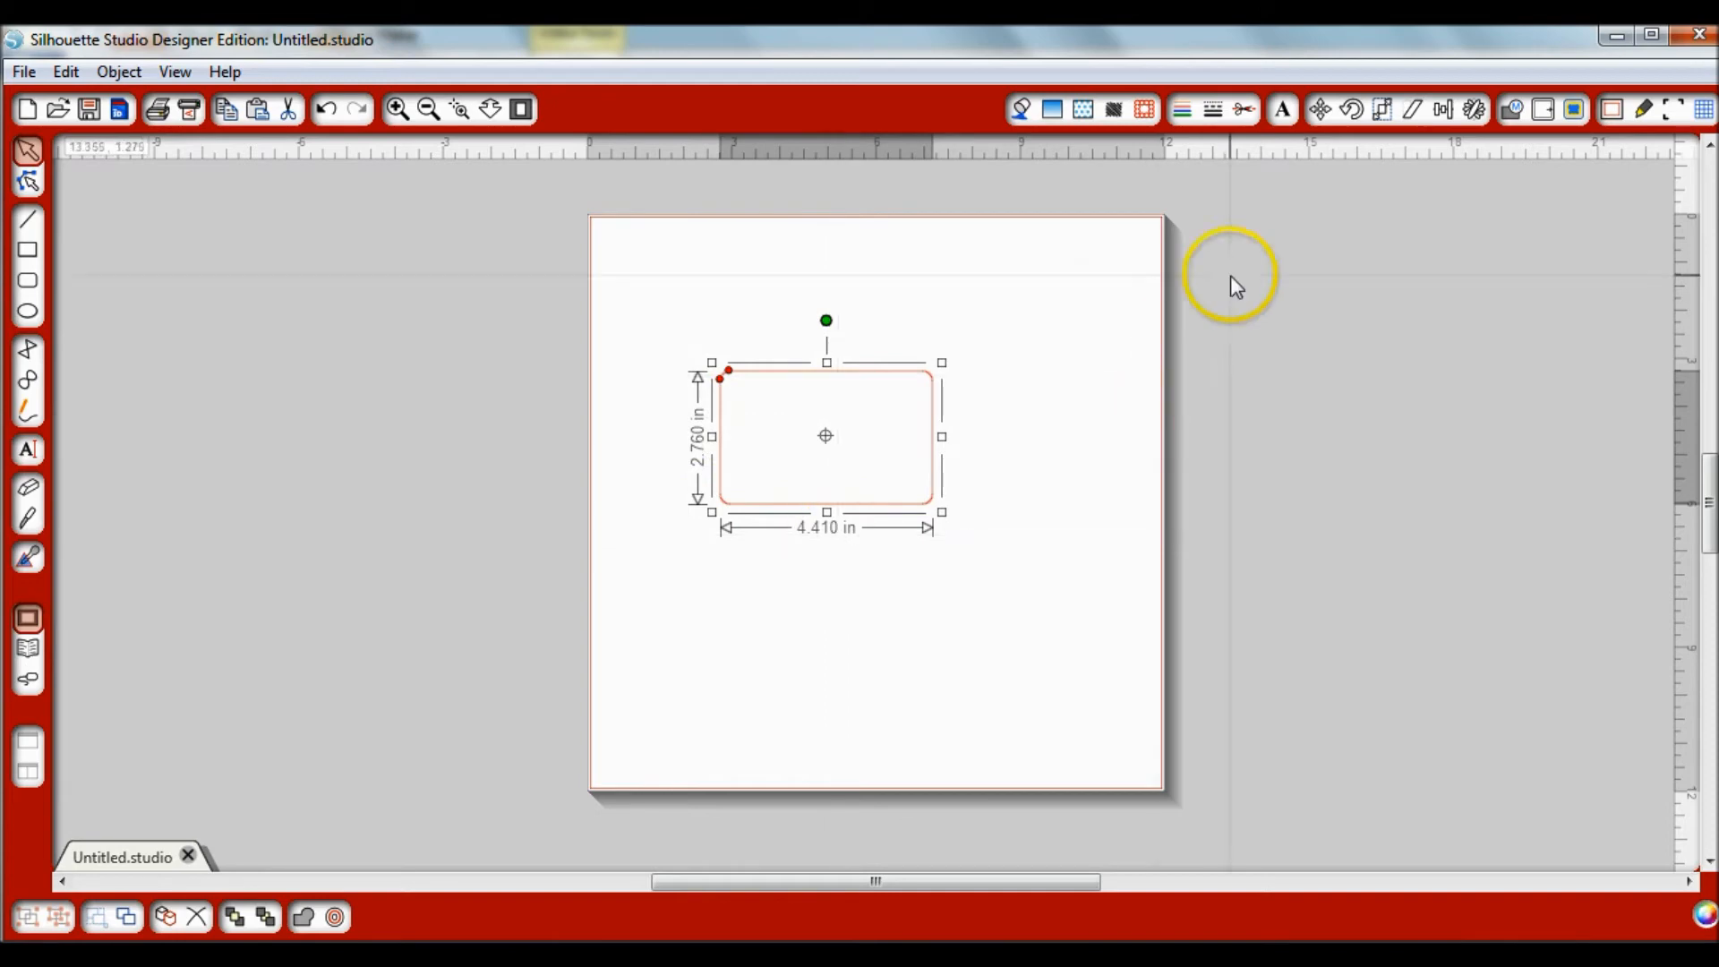
Scale the horizontal rounded rectangle to 3.98 in wide and 3 in high, then deselect it.
click(1387, 113)
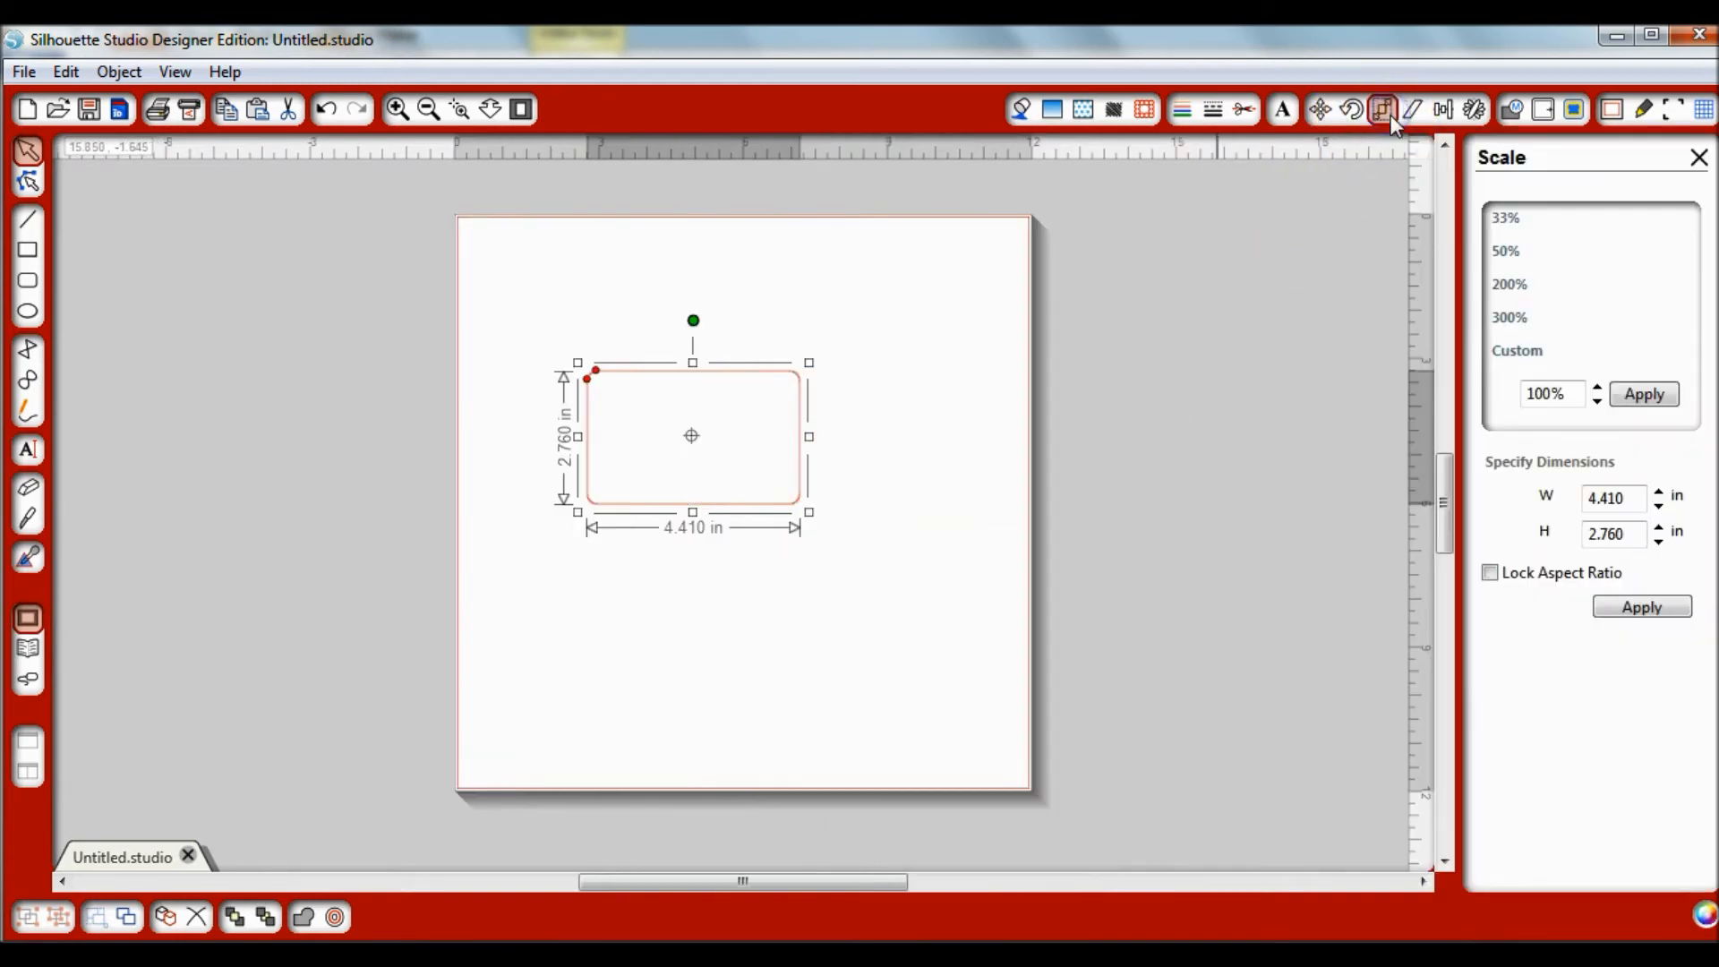
click(1637, 501)
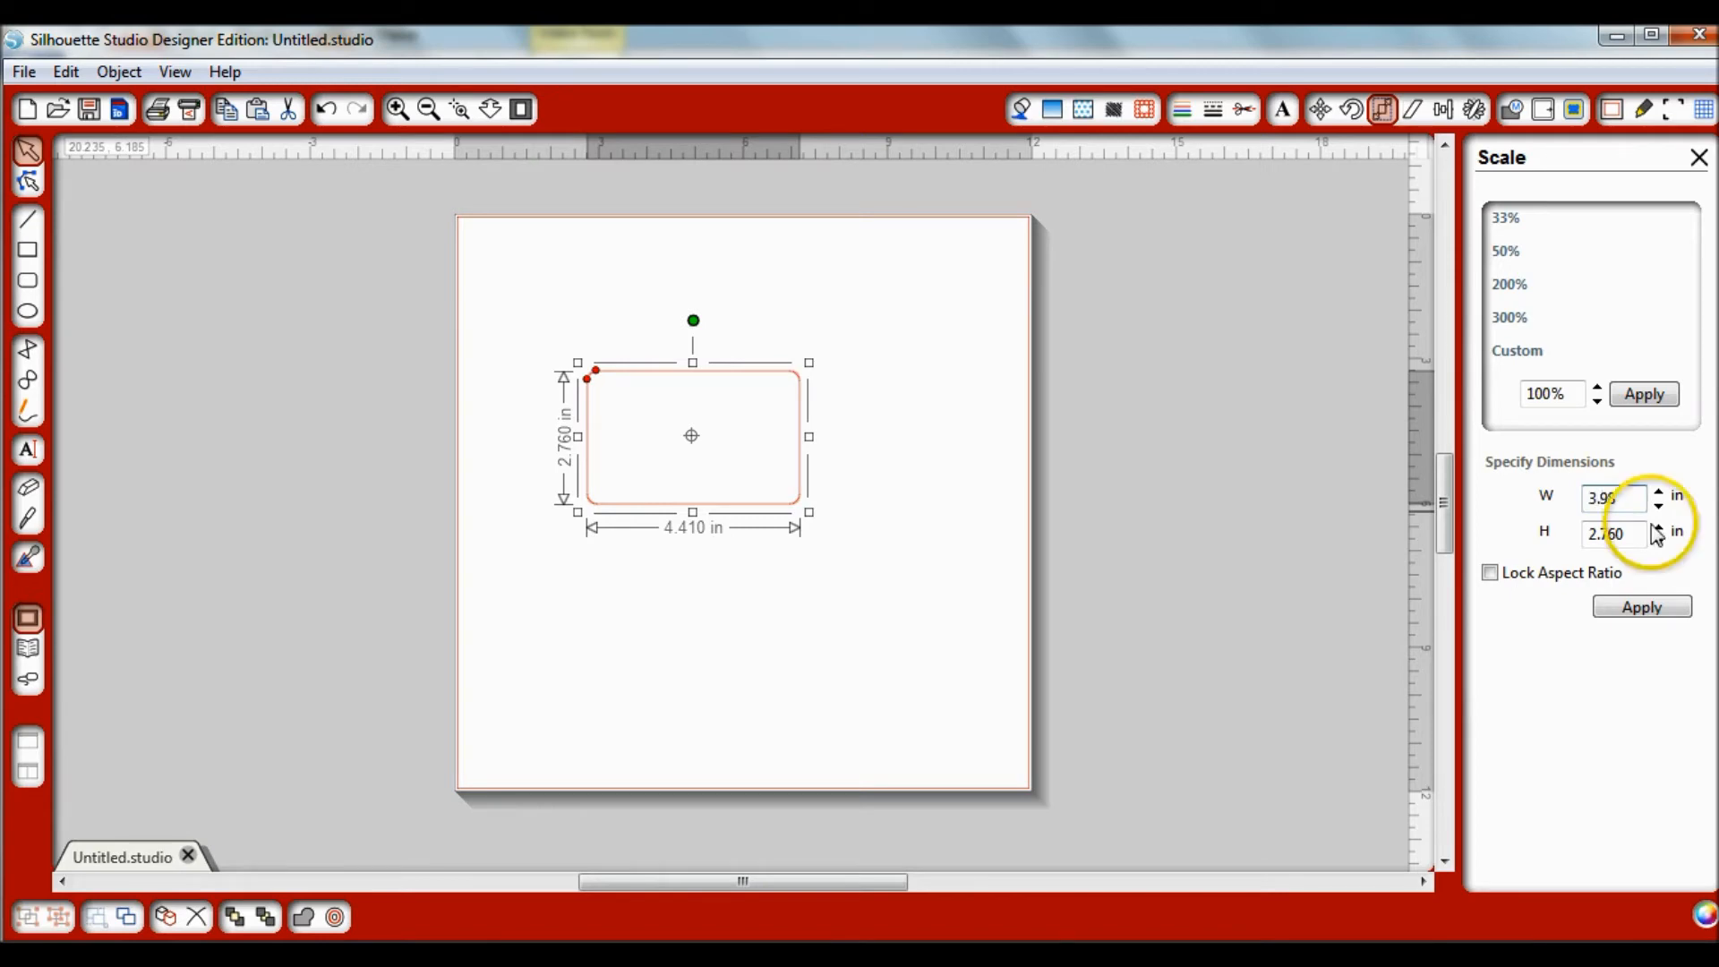
click(1635, 535)
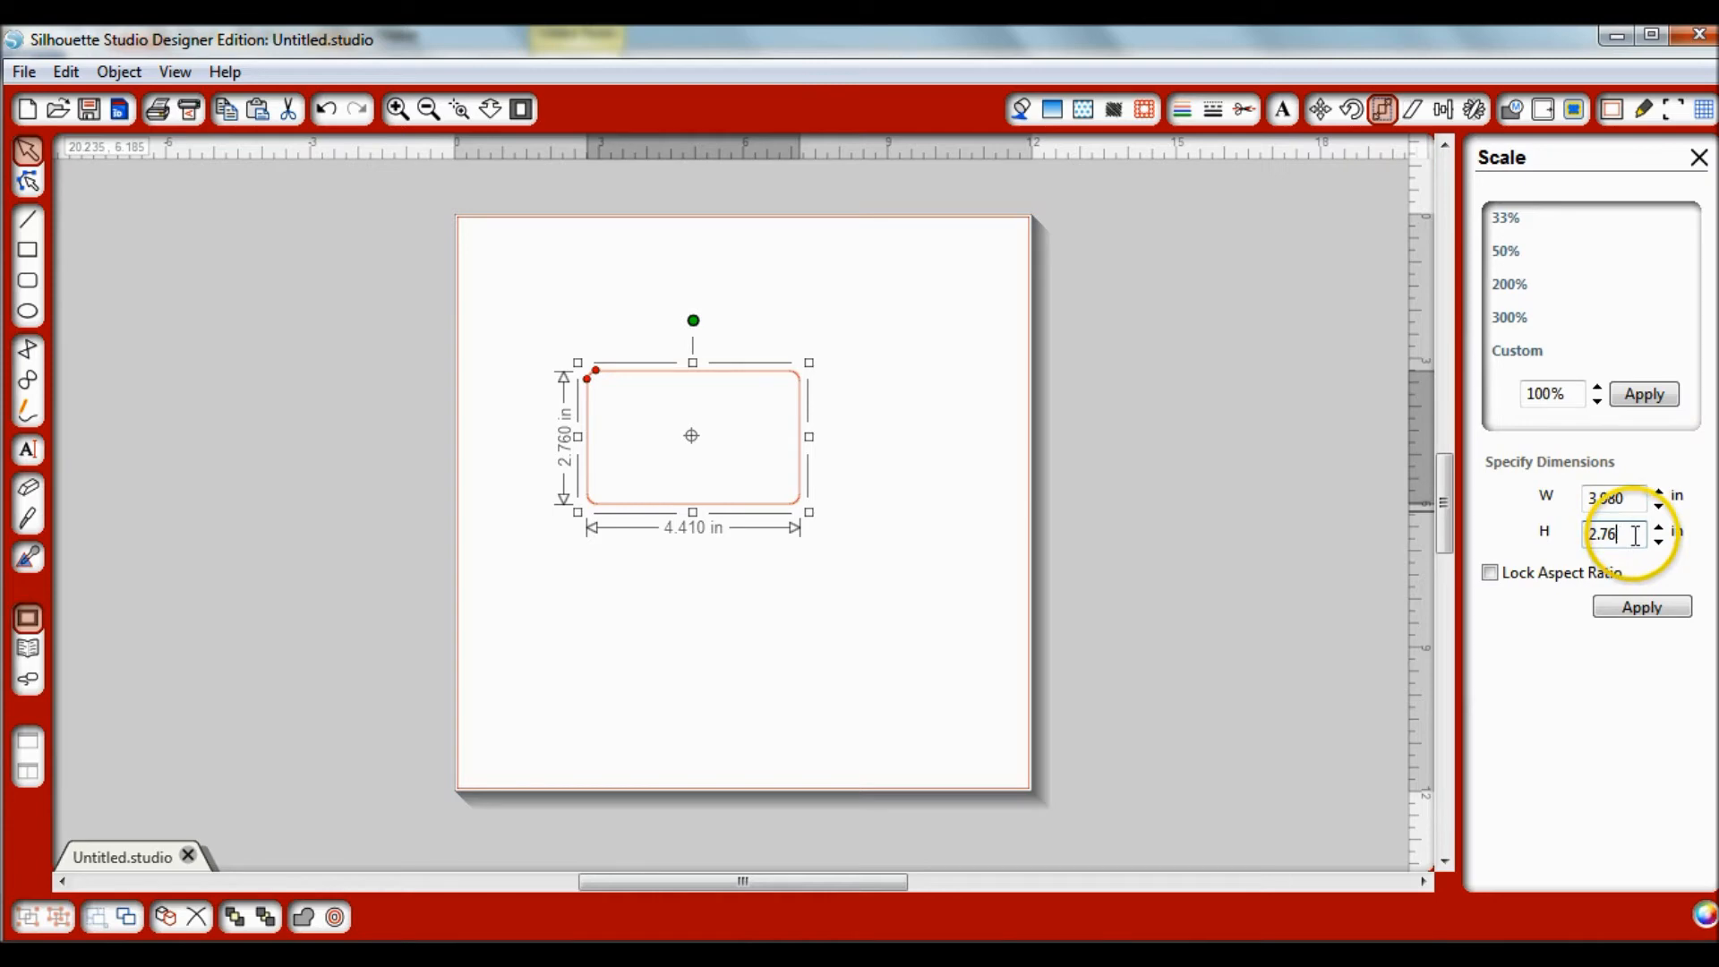
text(3.000)
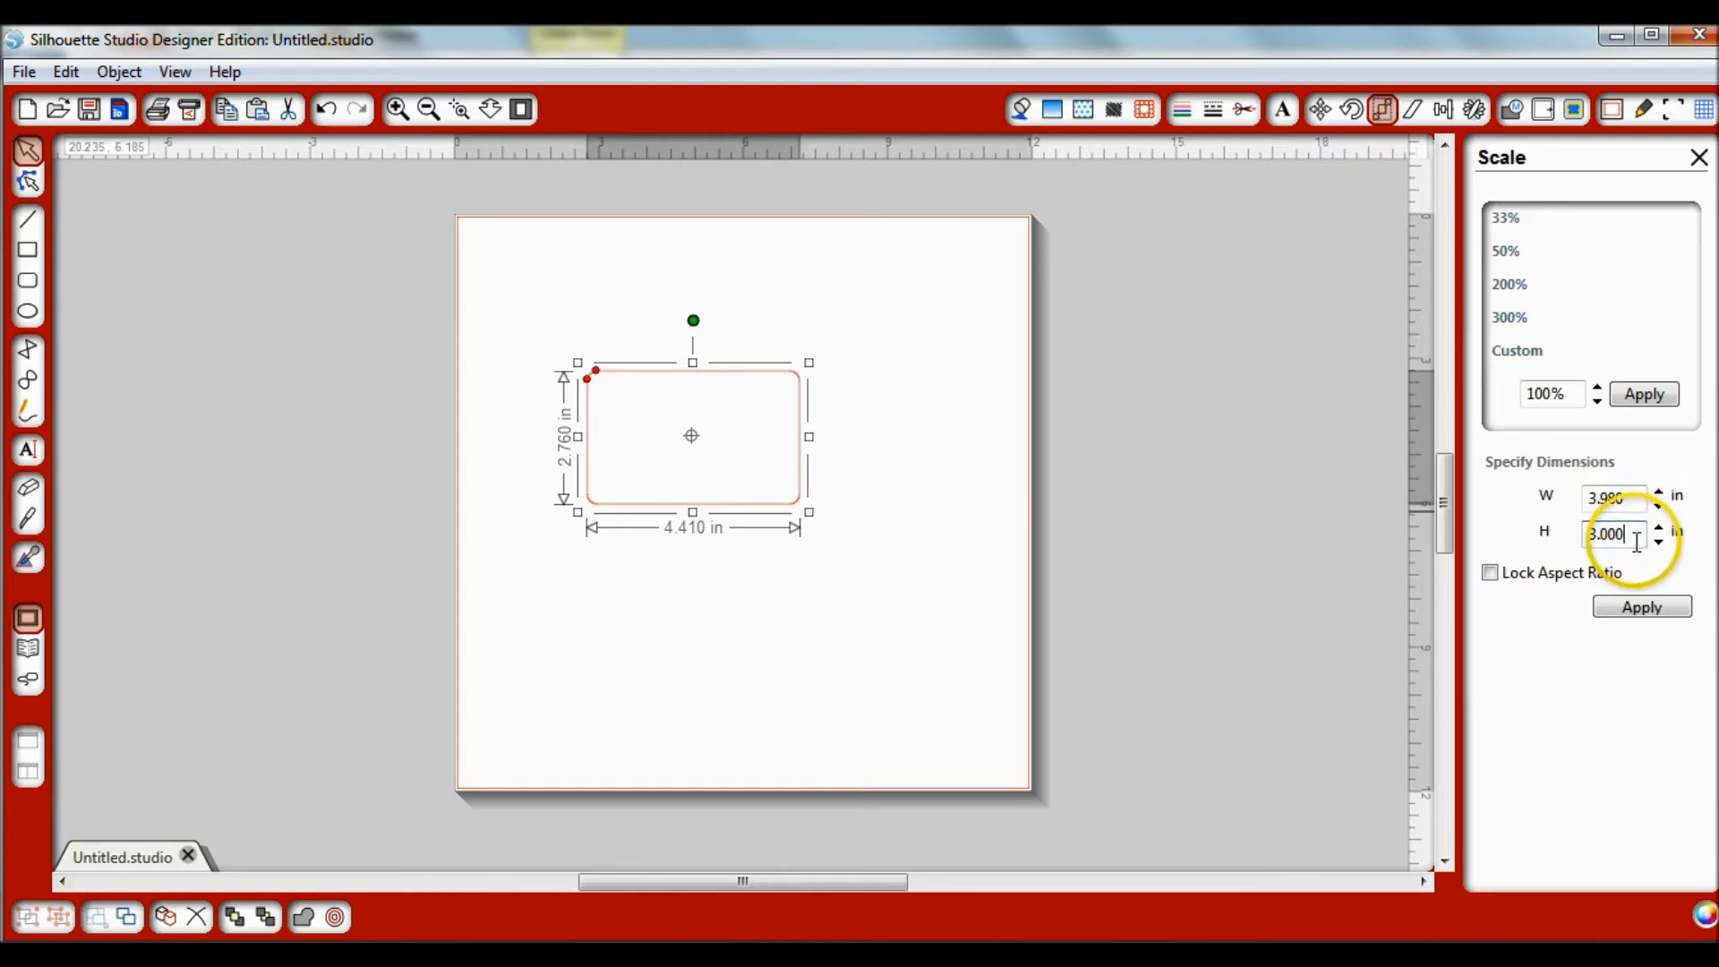
click(1640, 608)
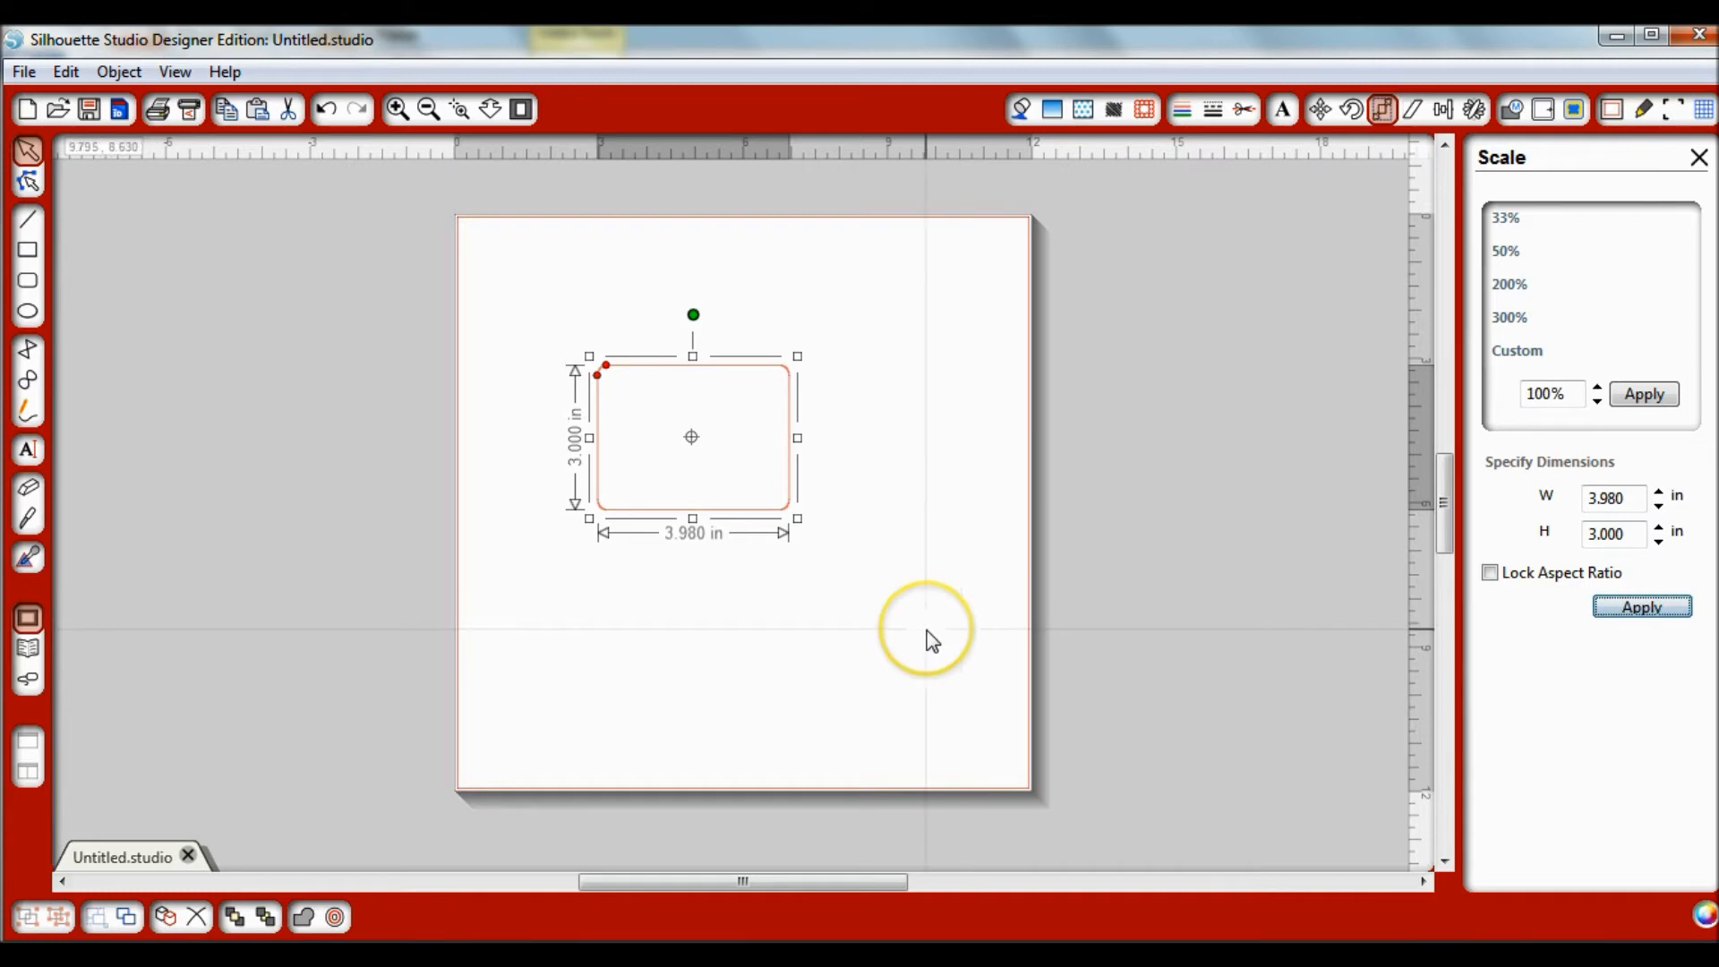
click(738, 434)
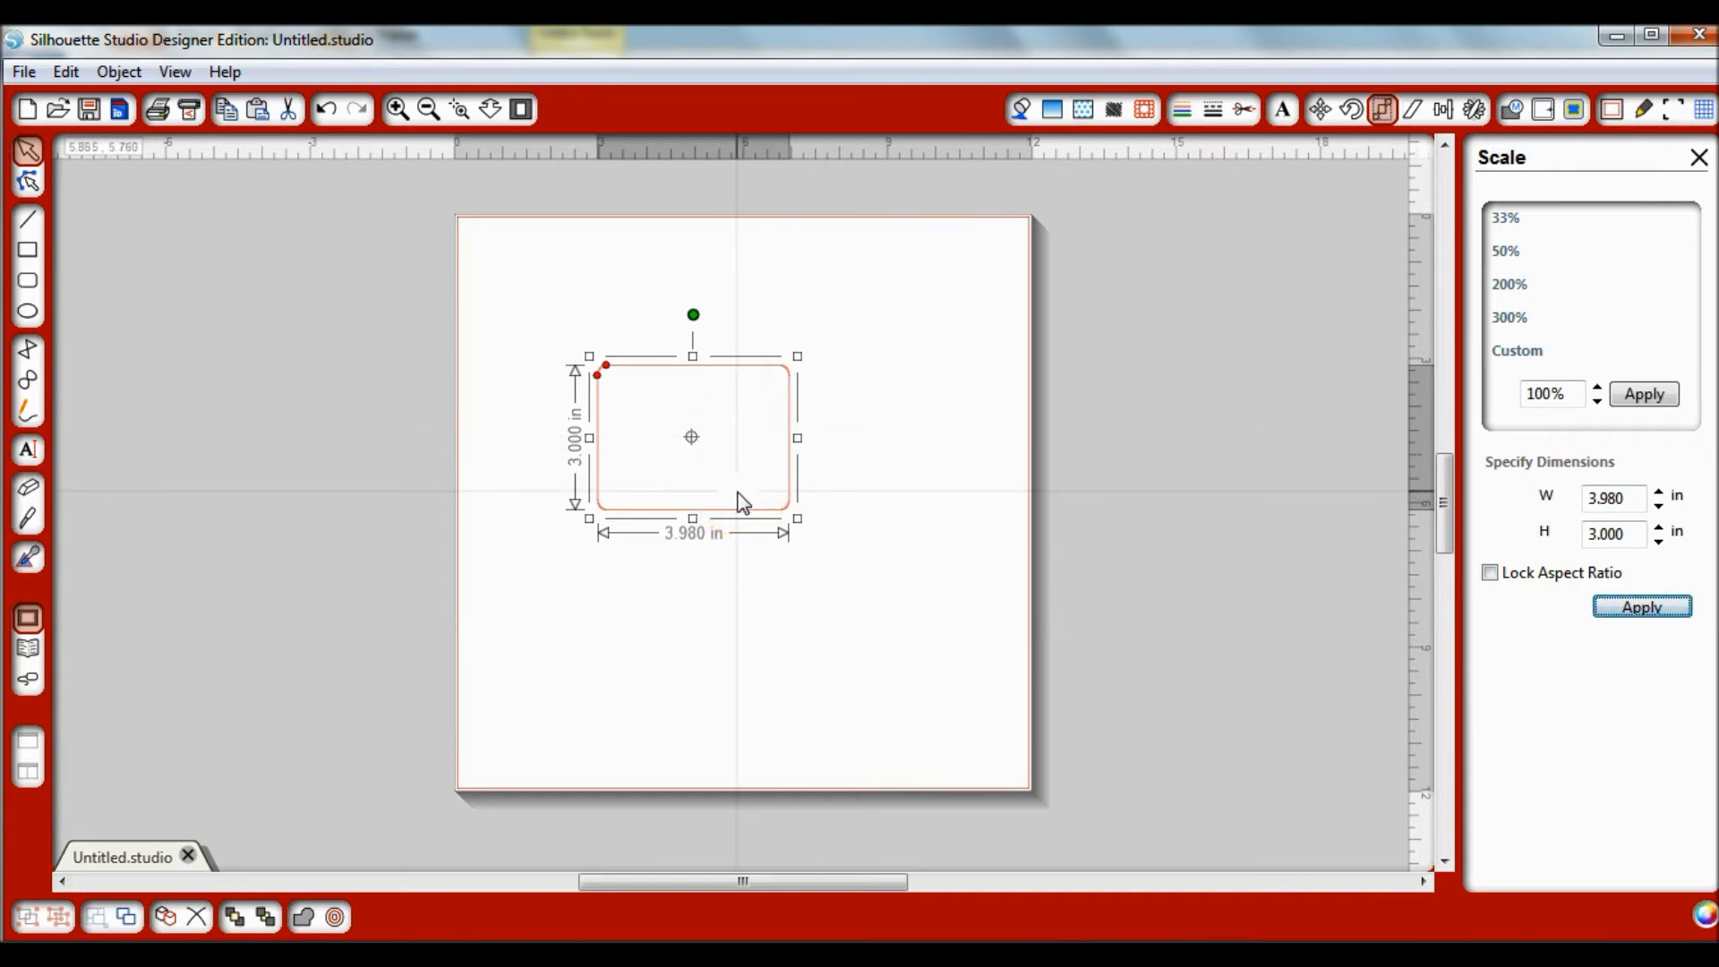
click(768, 602)
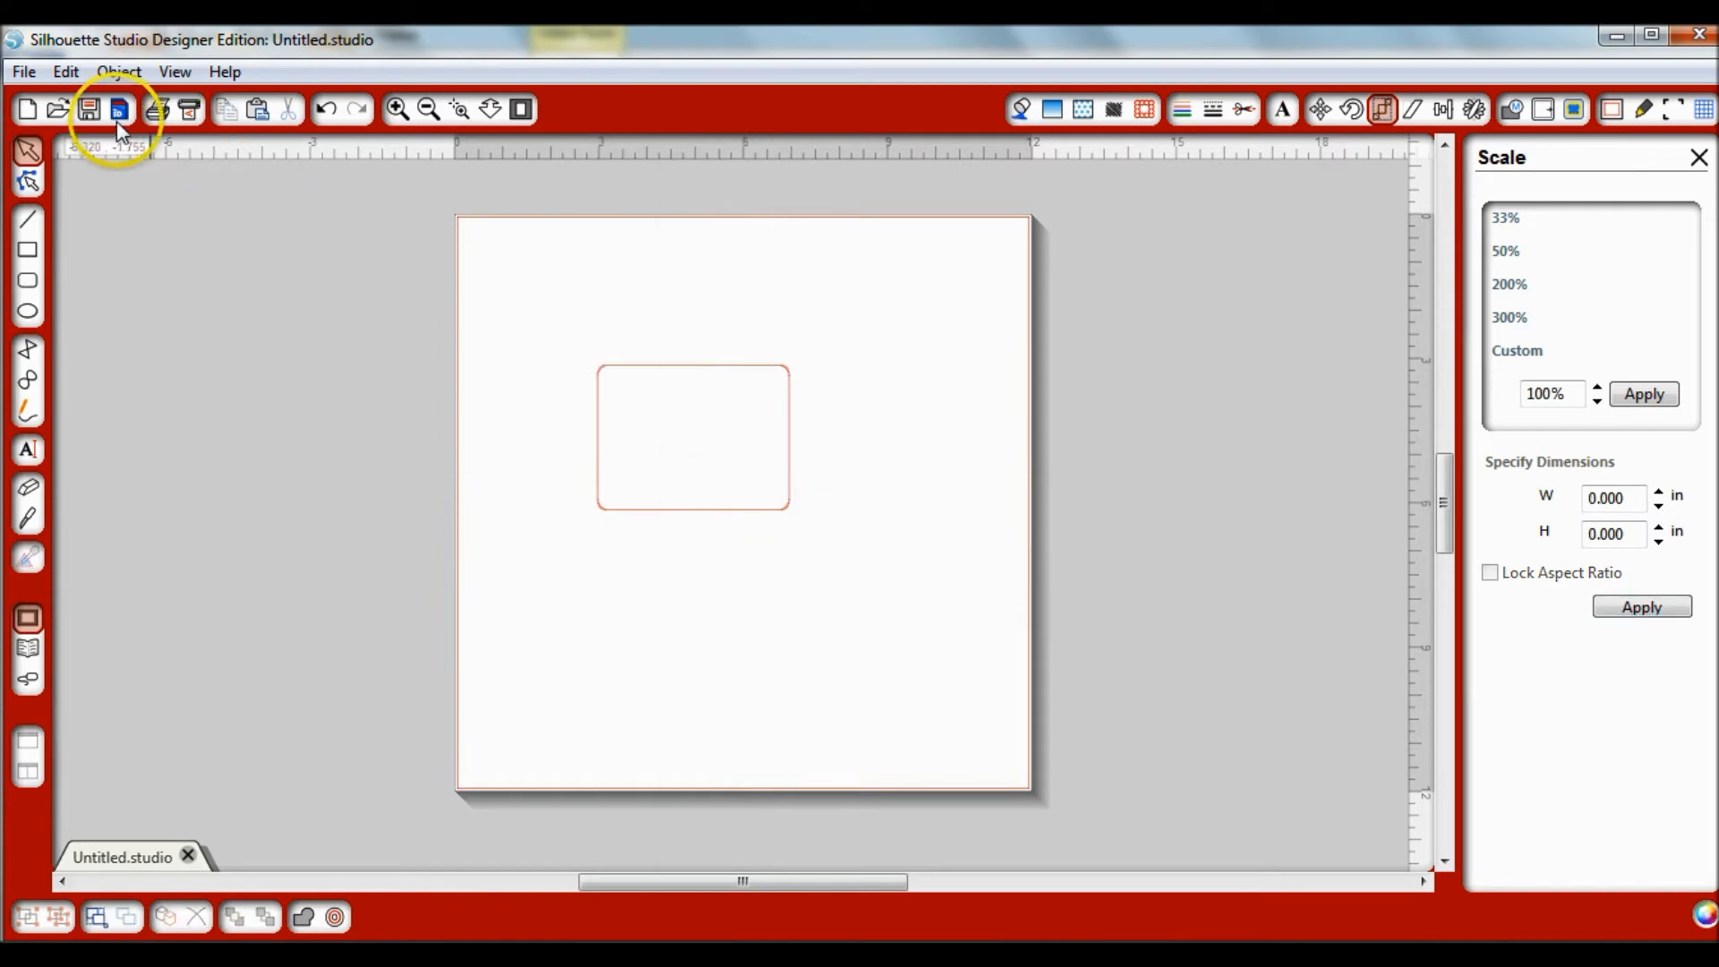
Start saving the horizontal card to the library with the filename "4x3 Project Life Horizontal".
click(27, 74)
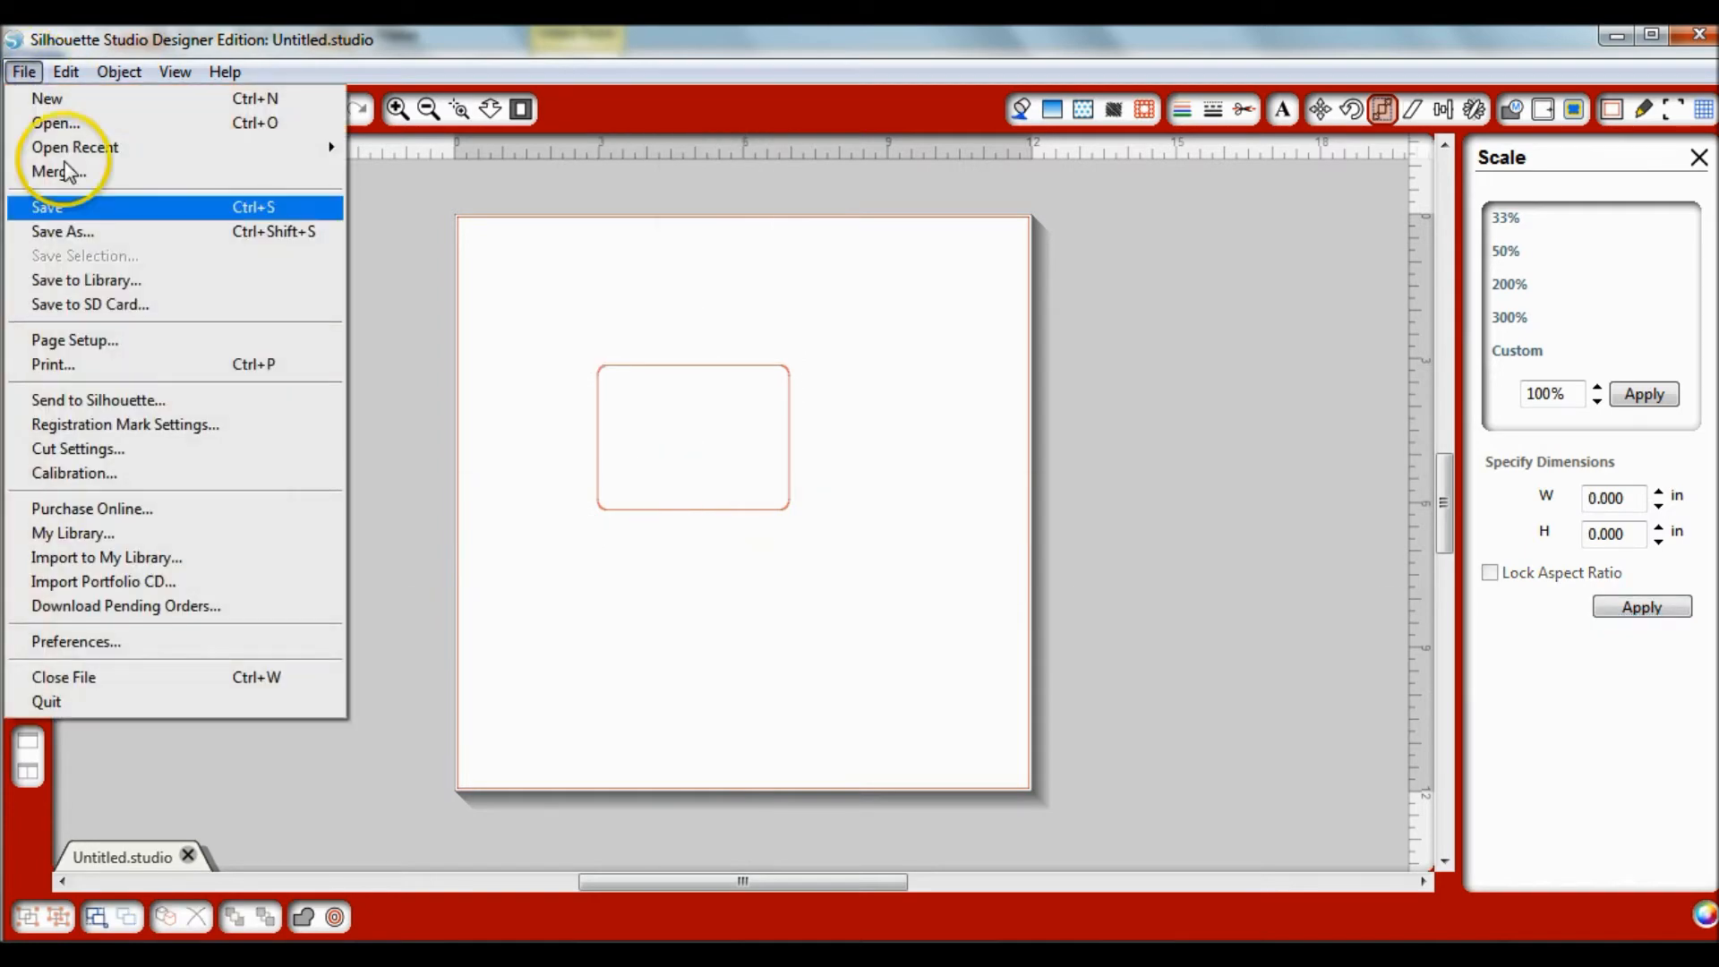
click(110, 283)
click(725, 370)
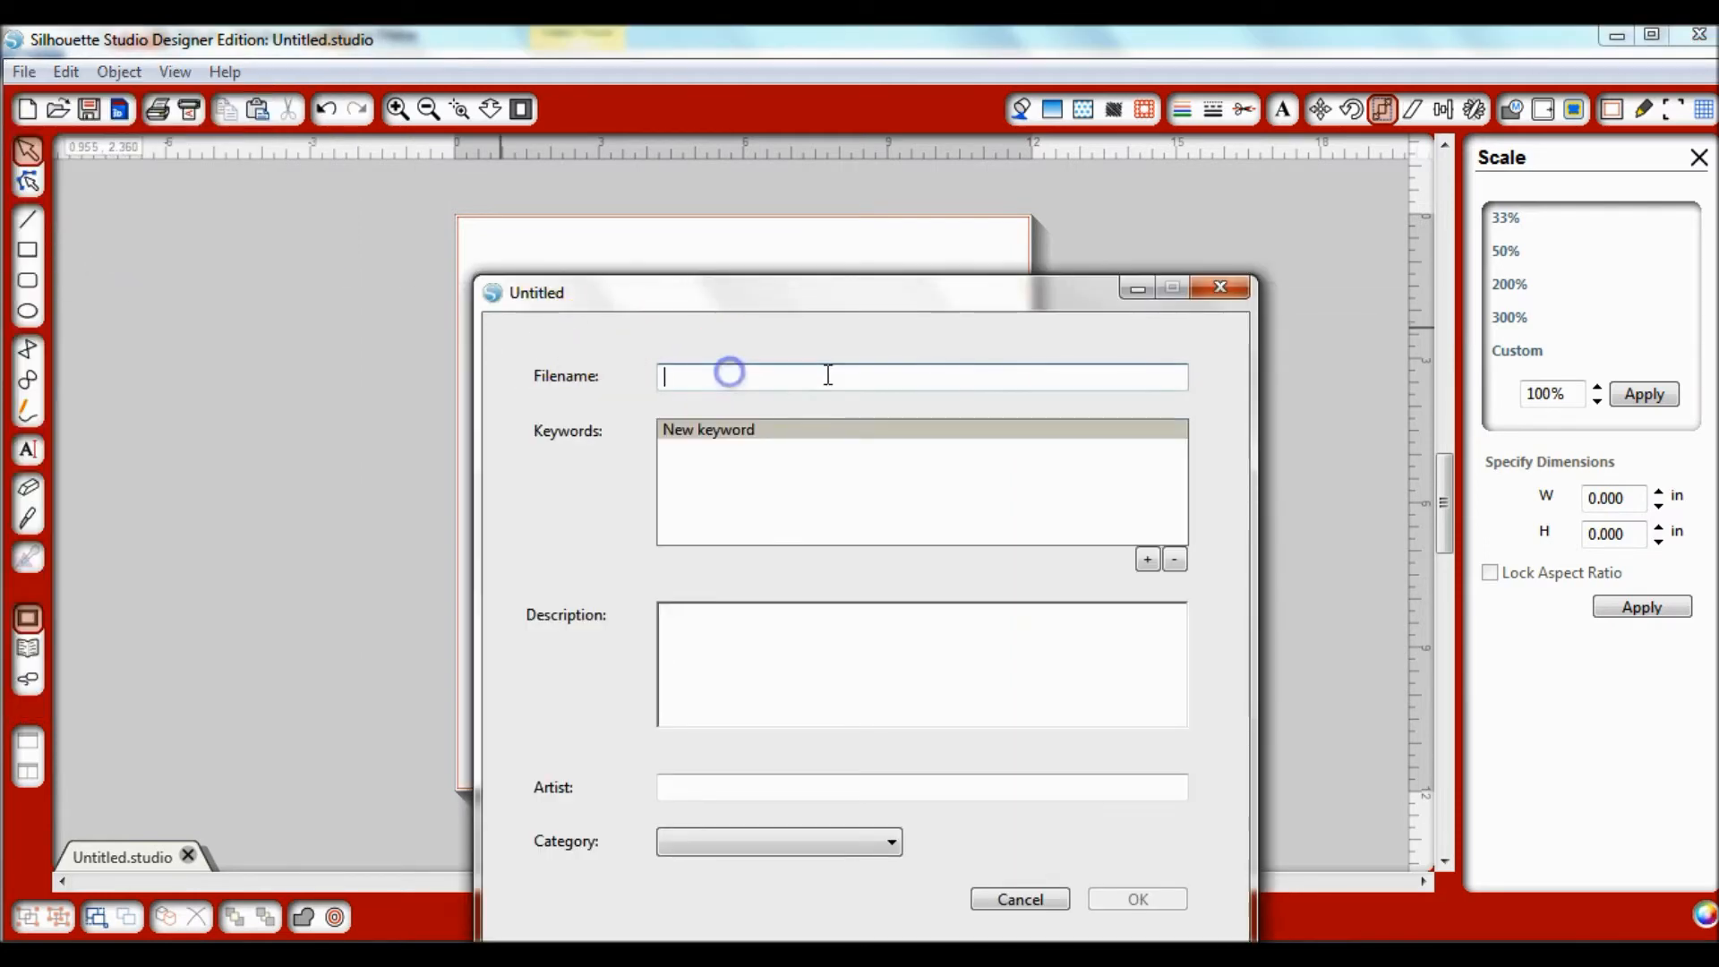
text(4x3 Project Life Horizon)
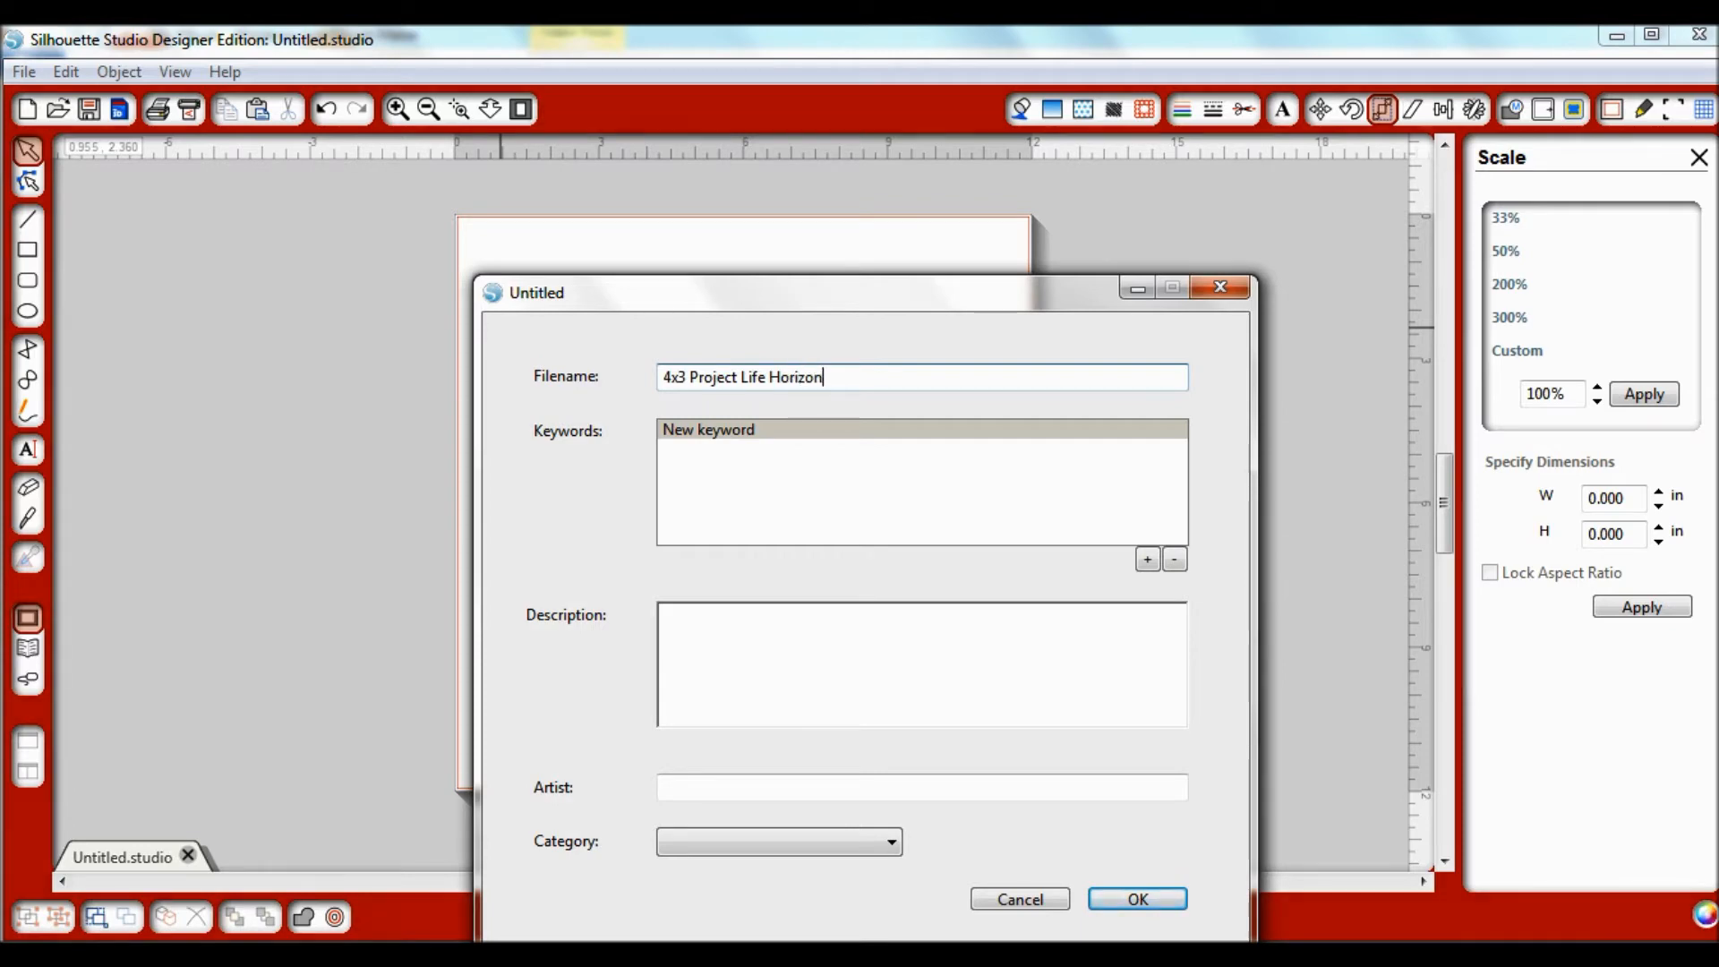
text(tal)
Add the keywords "Project Life" and "Journaling Card" to the horizontal card's library entry.
click(1016, 482)
text(Project Life)
click(898, 515)
text(Journaling Card)
Enter the artist's full name and save the horizontal card's library entry.
click(702, 793)
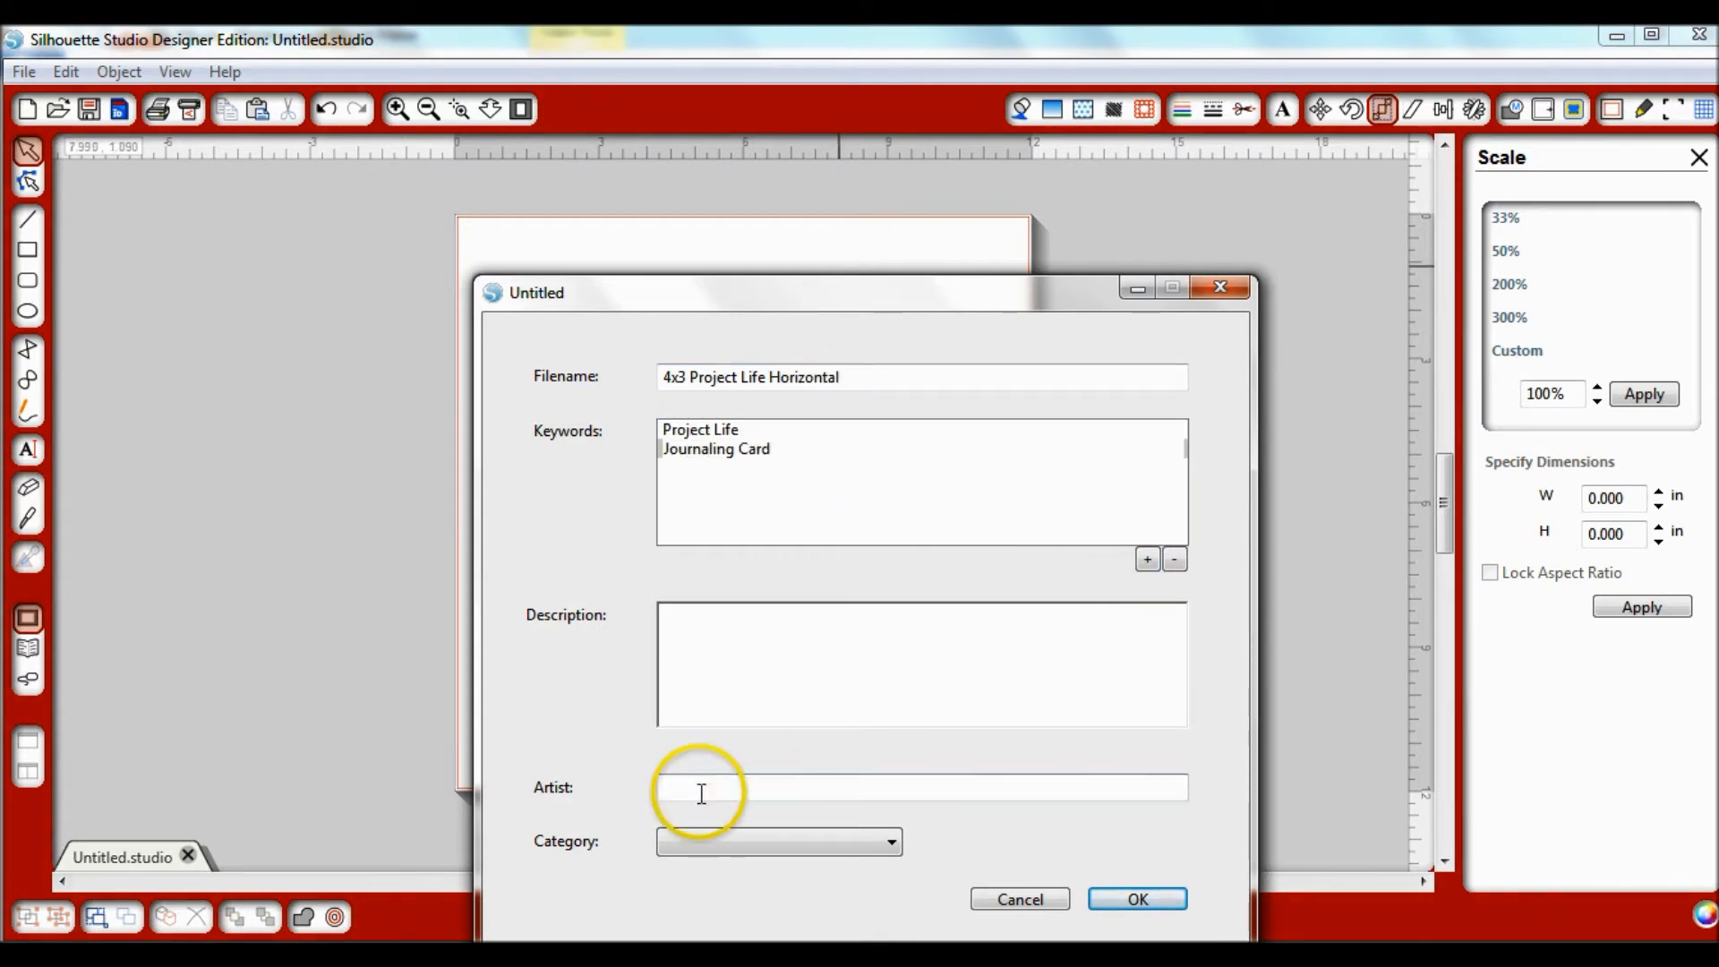
text(Colleen Hollis)
click(1136, 898)
Delete the horizontal rectangle from the page and show the My Own Designs folder in the library.
click(742, 367)
key(Delete)
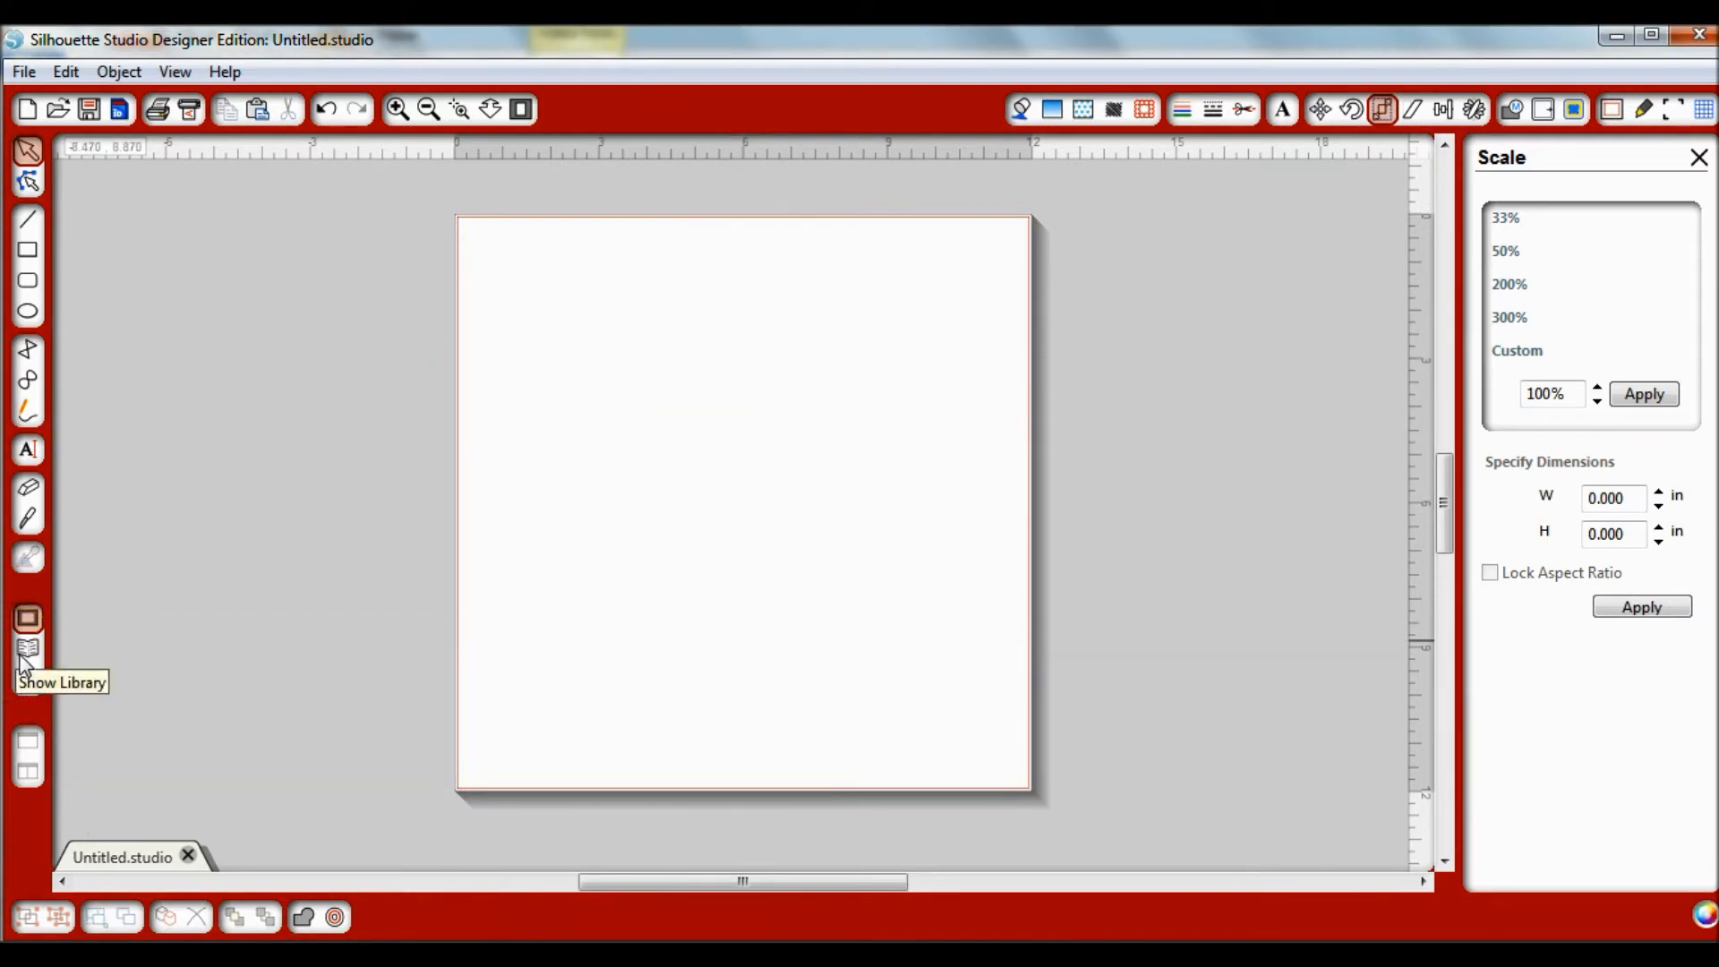
click(25, 661)
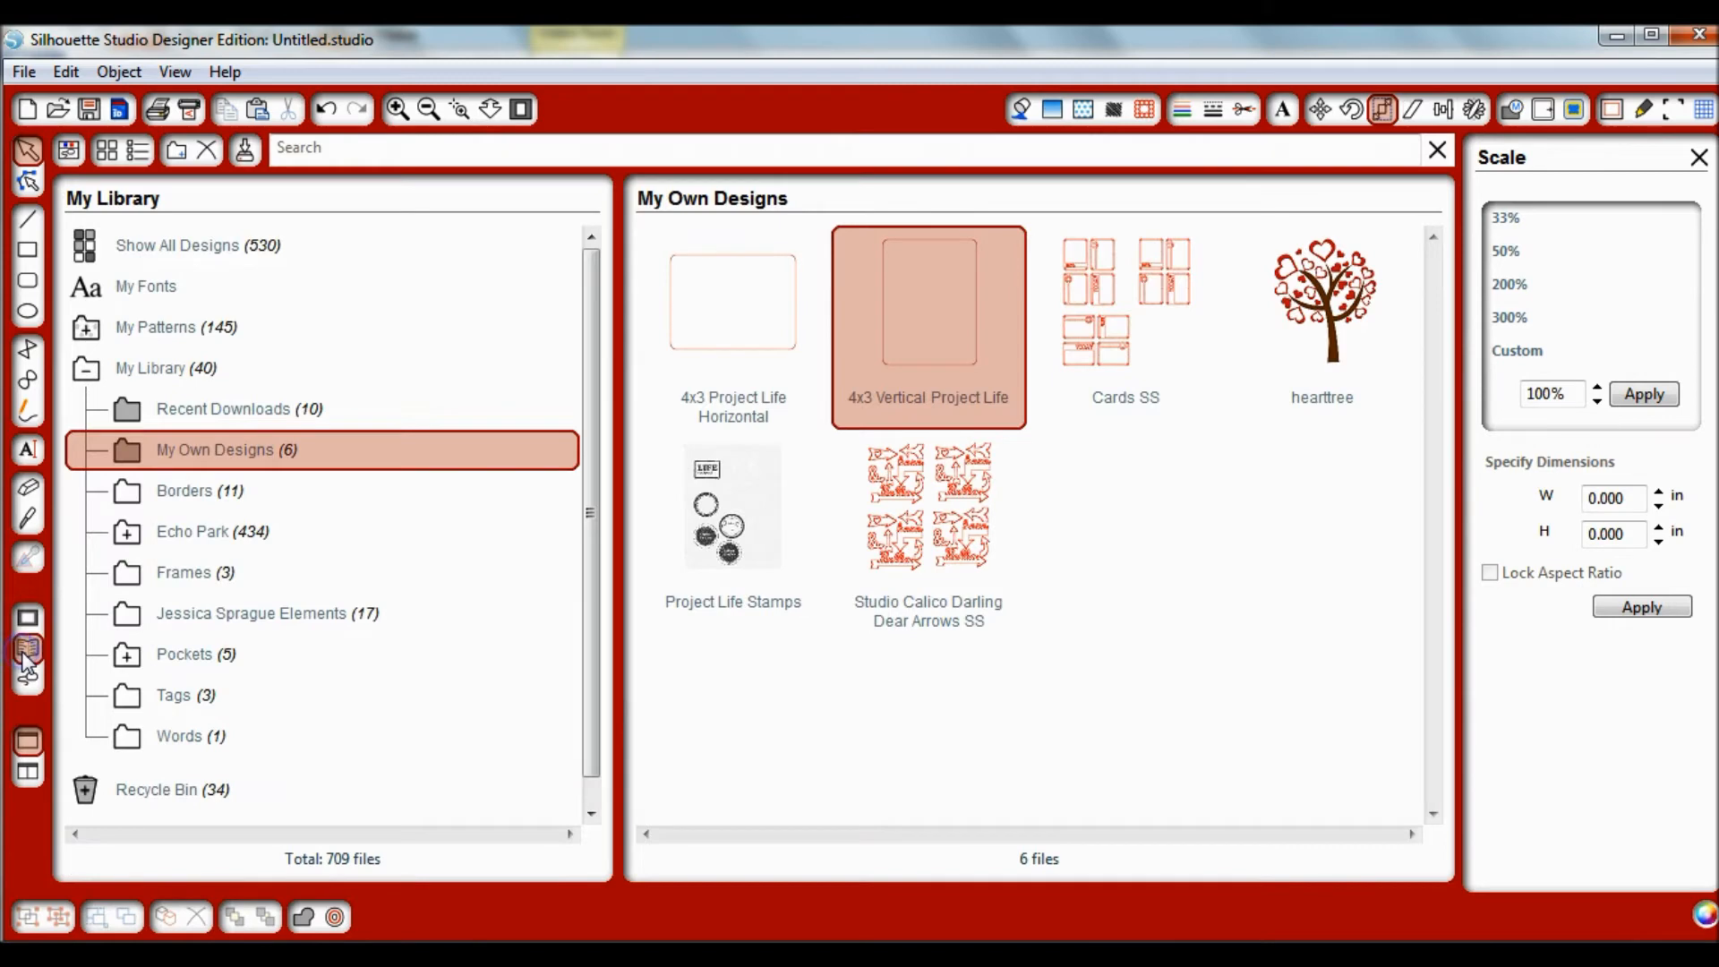
click(1325, 601)
click(690, 434)
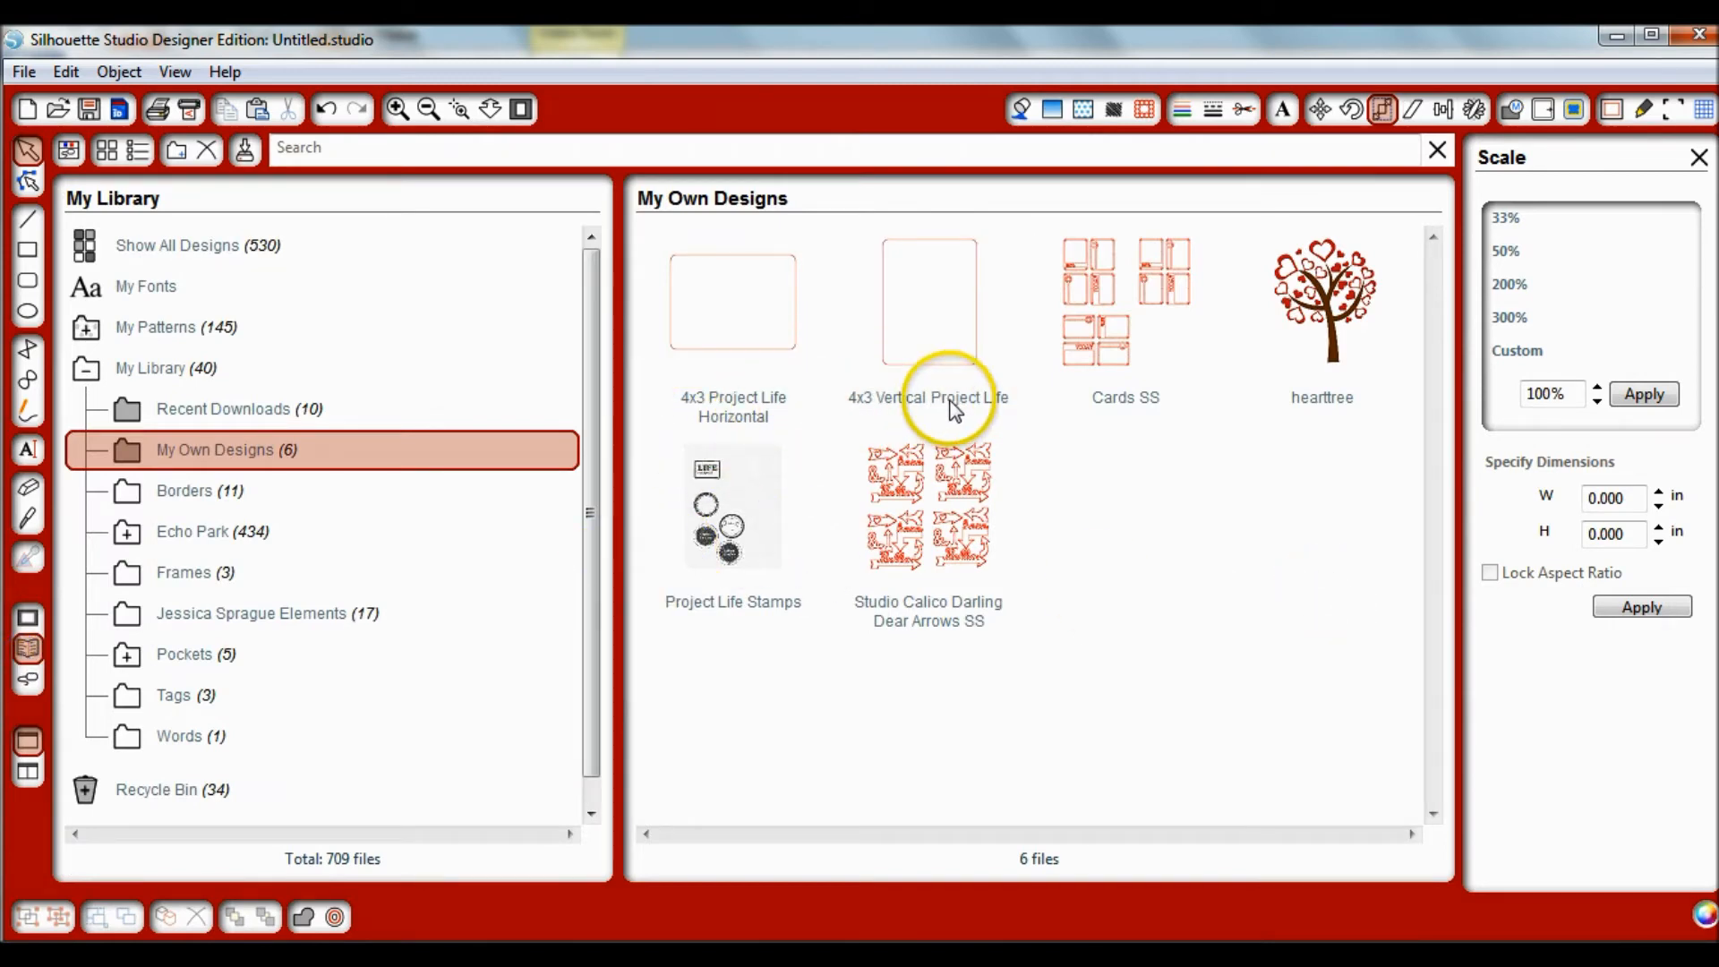
Place the 4x3 Project Life Horizontal and 4x3 Vertical Project Life library designs on the page and move them apart along its upper edge.
click(735, 356)
double_click(736, 357)
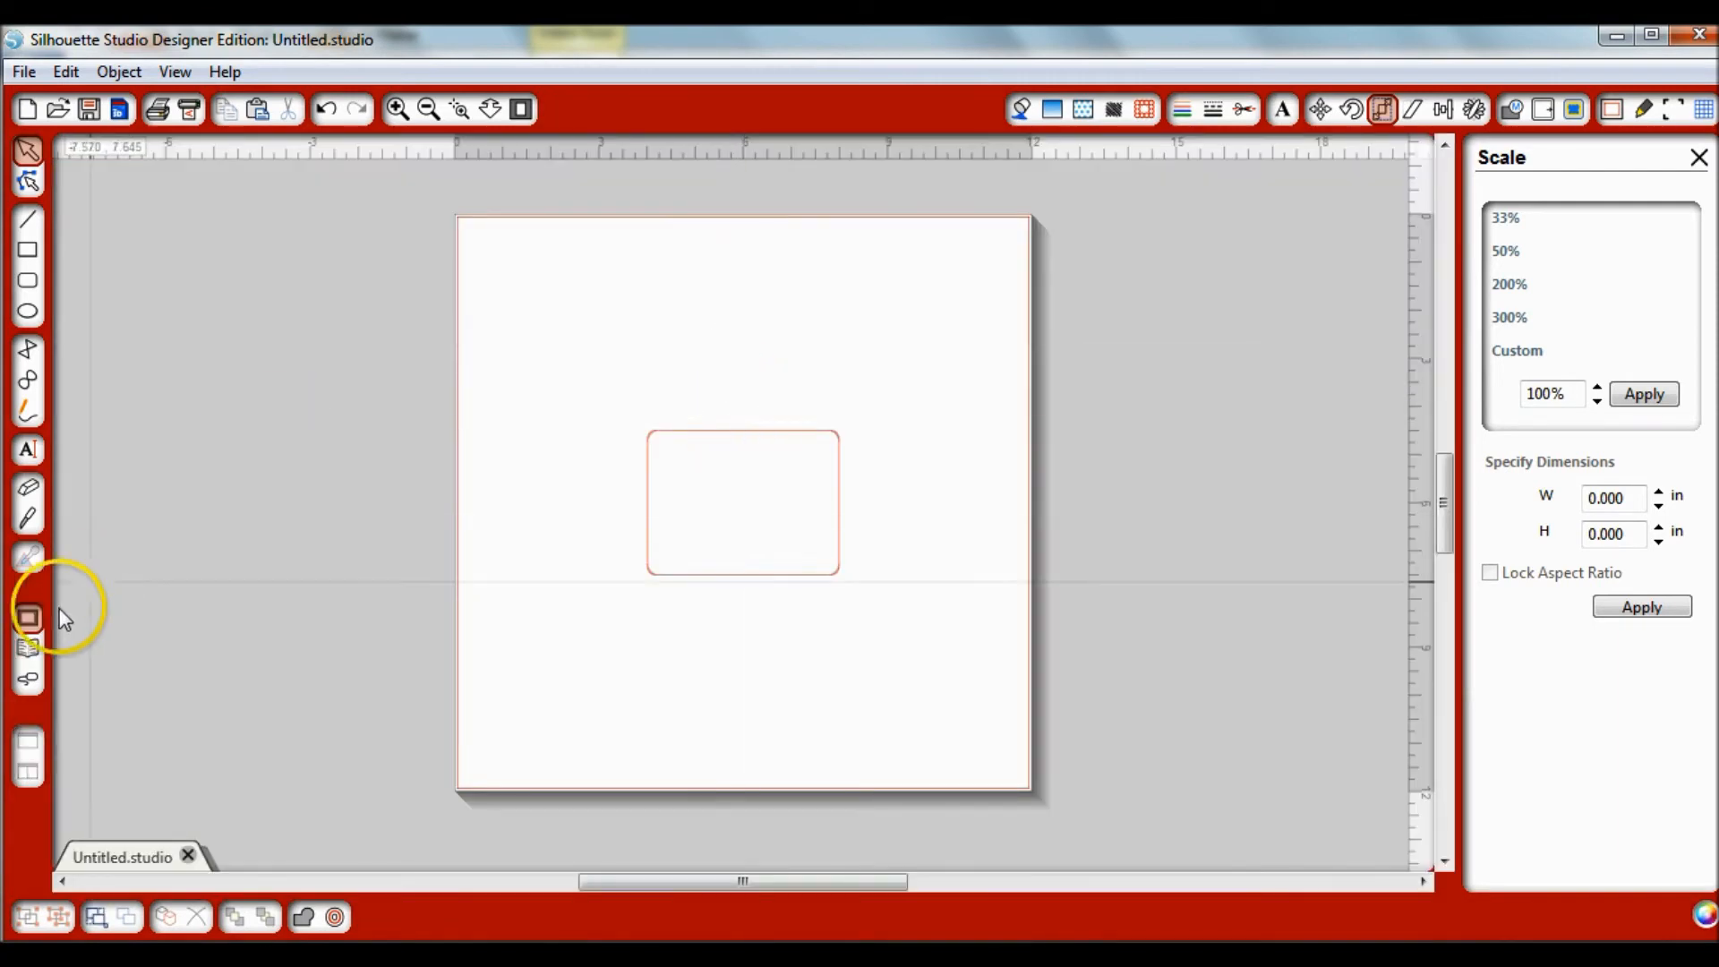
click(30, 649)
click(937, 368)
double_click(939, 360)
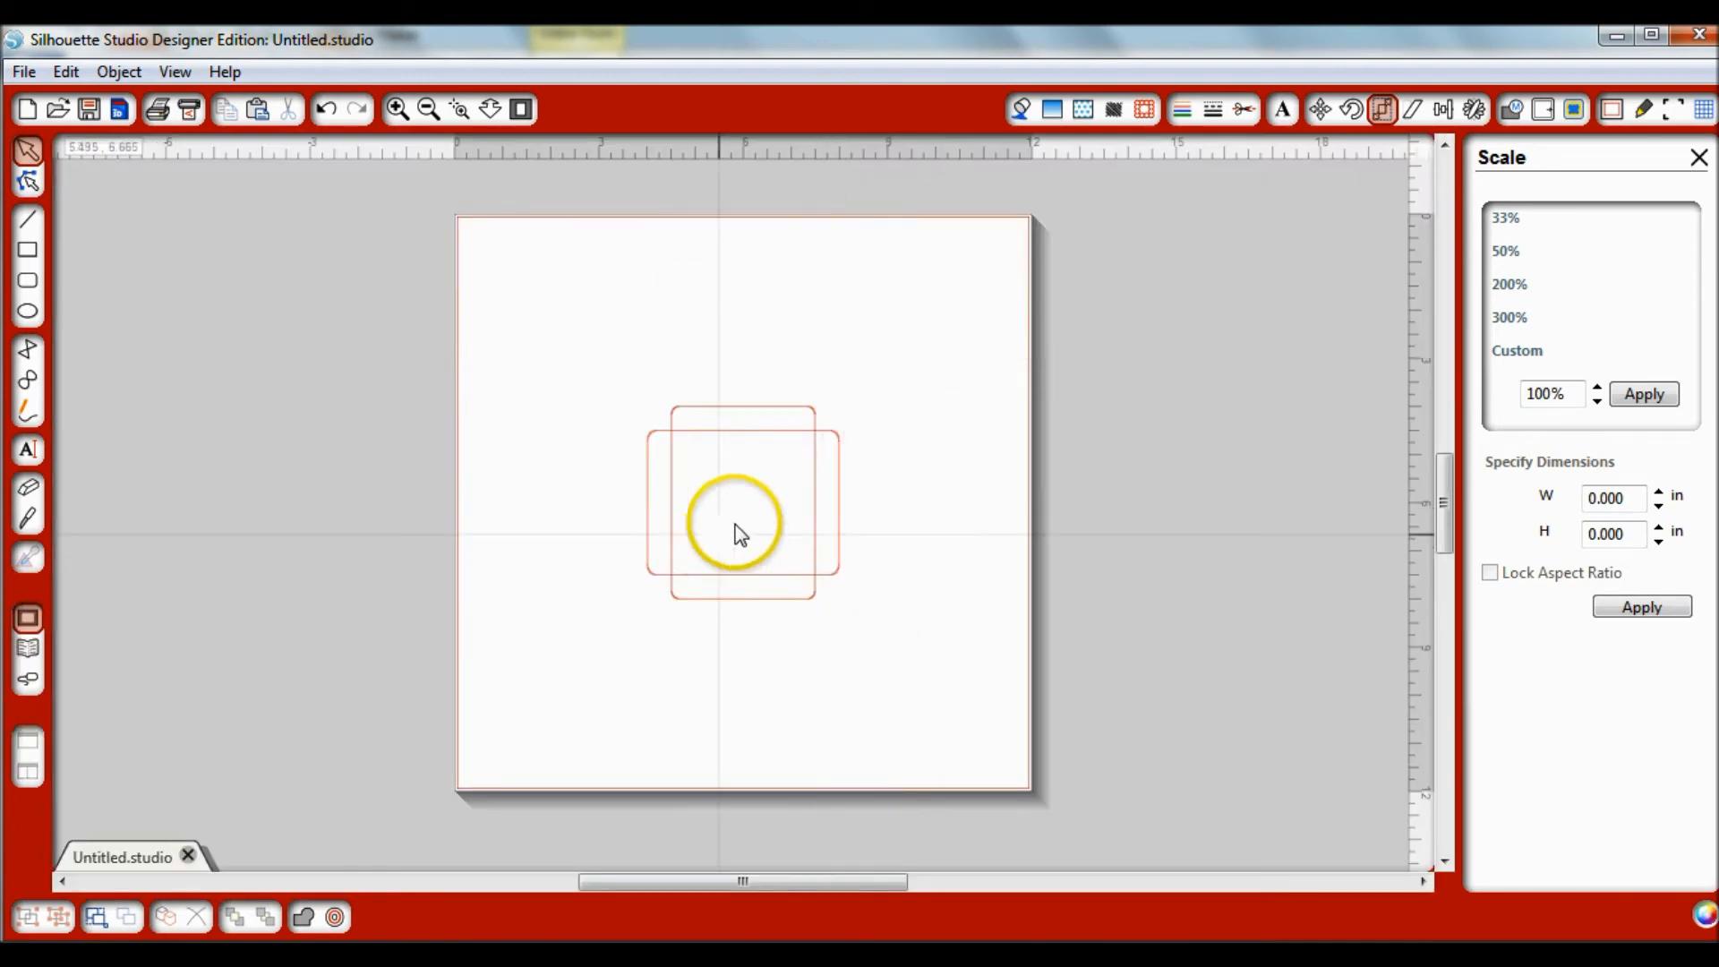
drag(755, 421, 588, 247)
drag(727, 447, 841, 268)
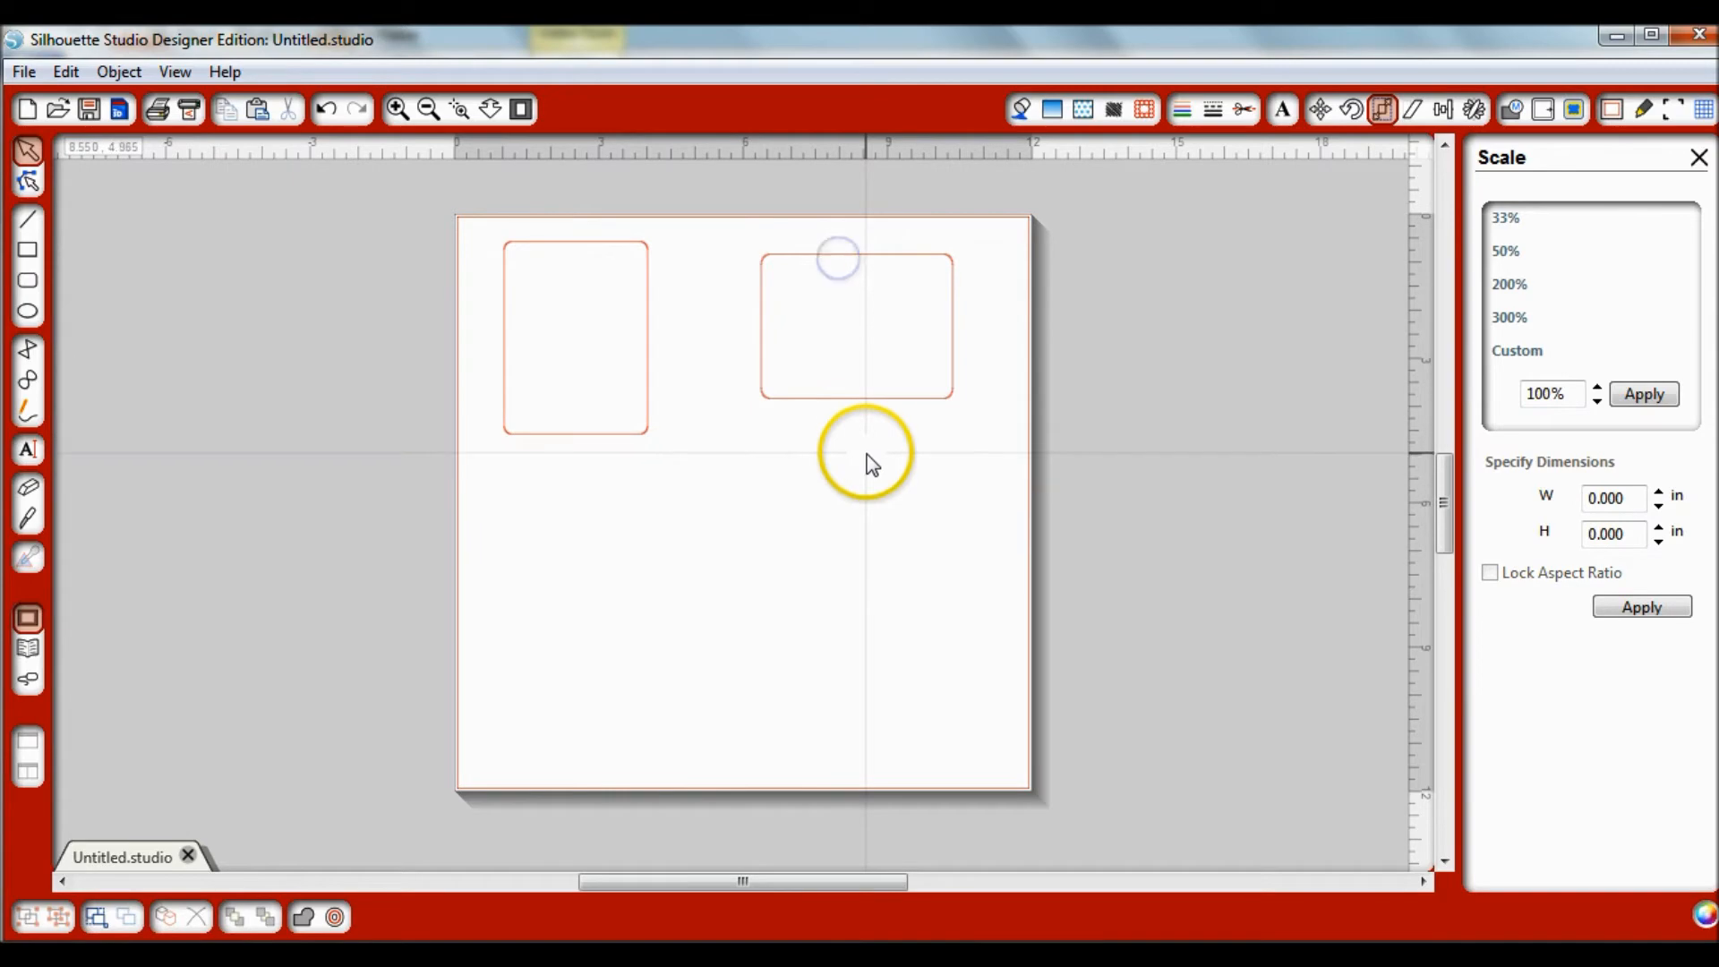
Add a second copy of both 4x3 Project Life designs from the library and move the vertical copy to the page's lower-right area.
click(27, 647)
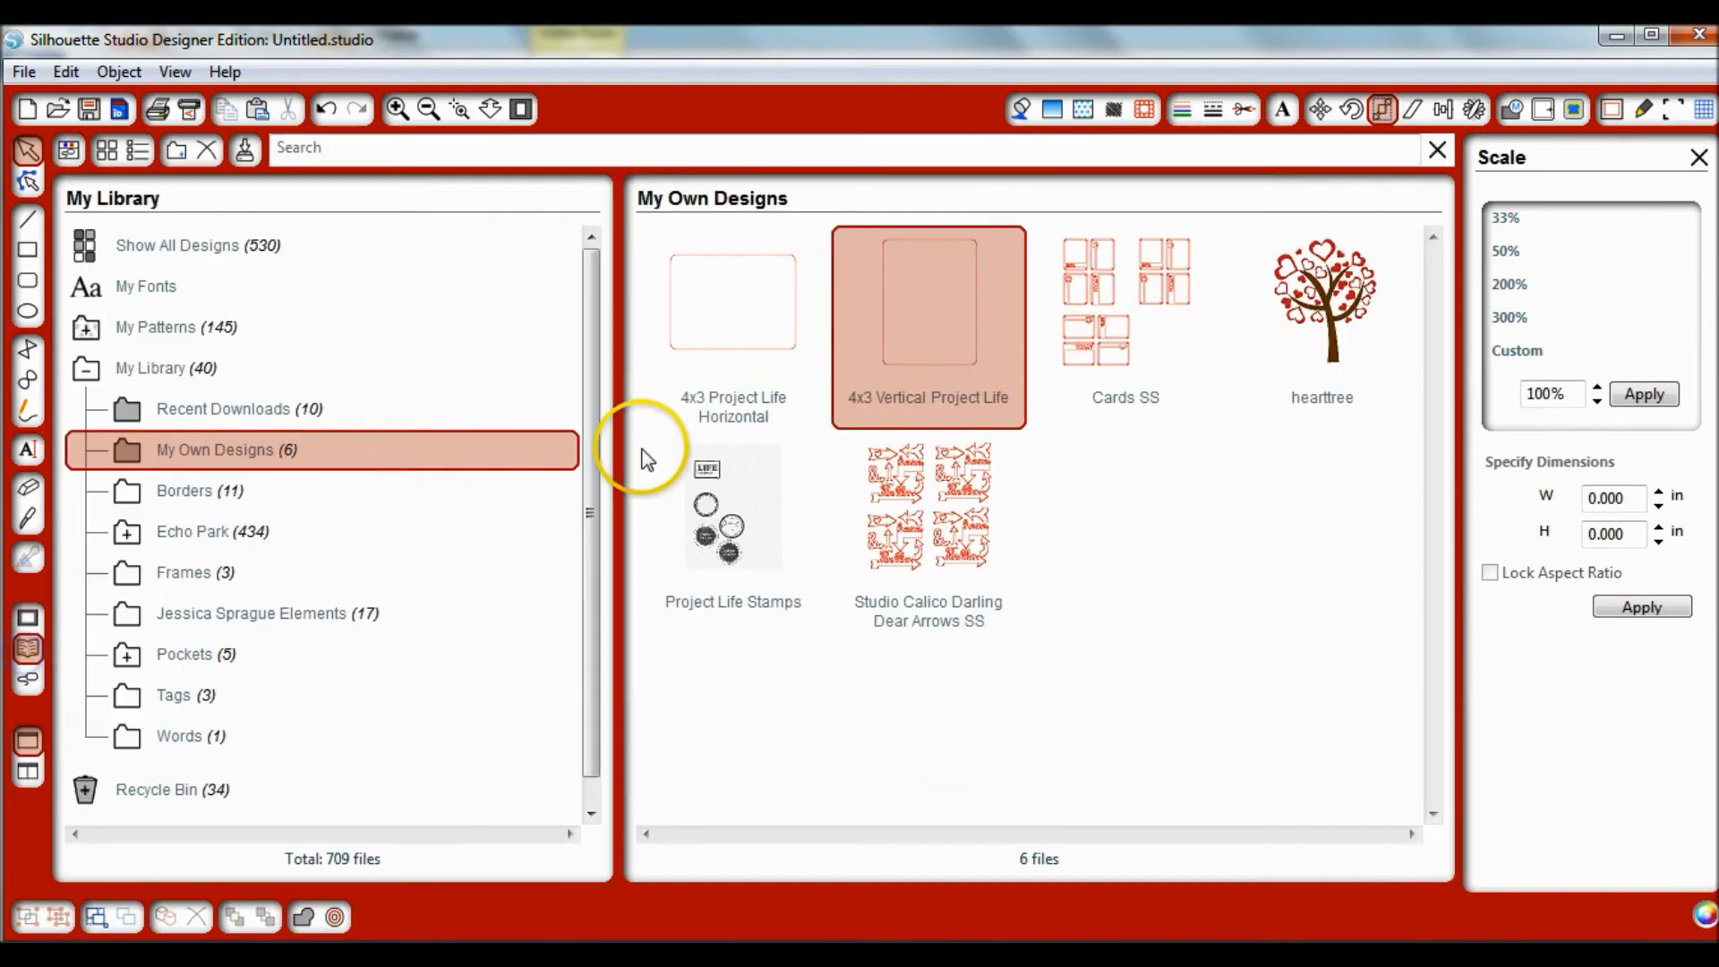
double_click(743, 345)
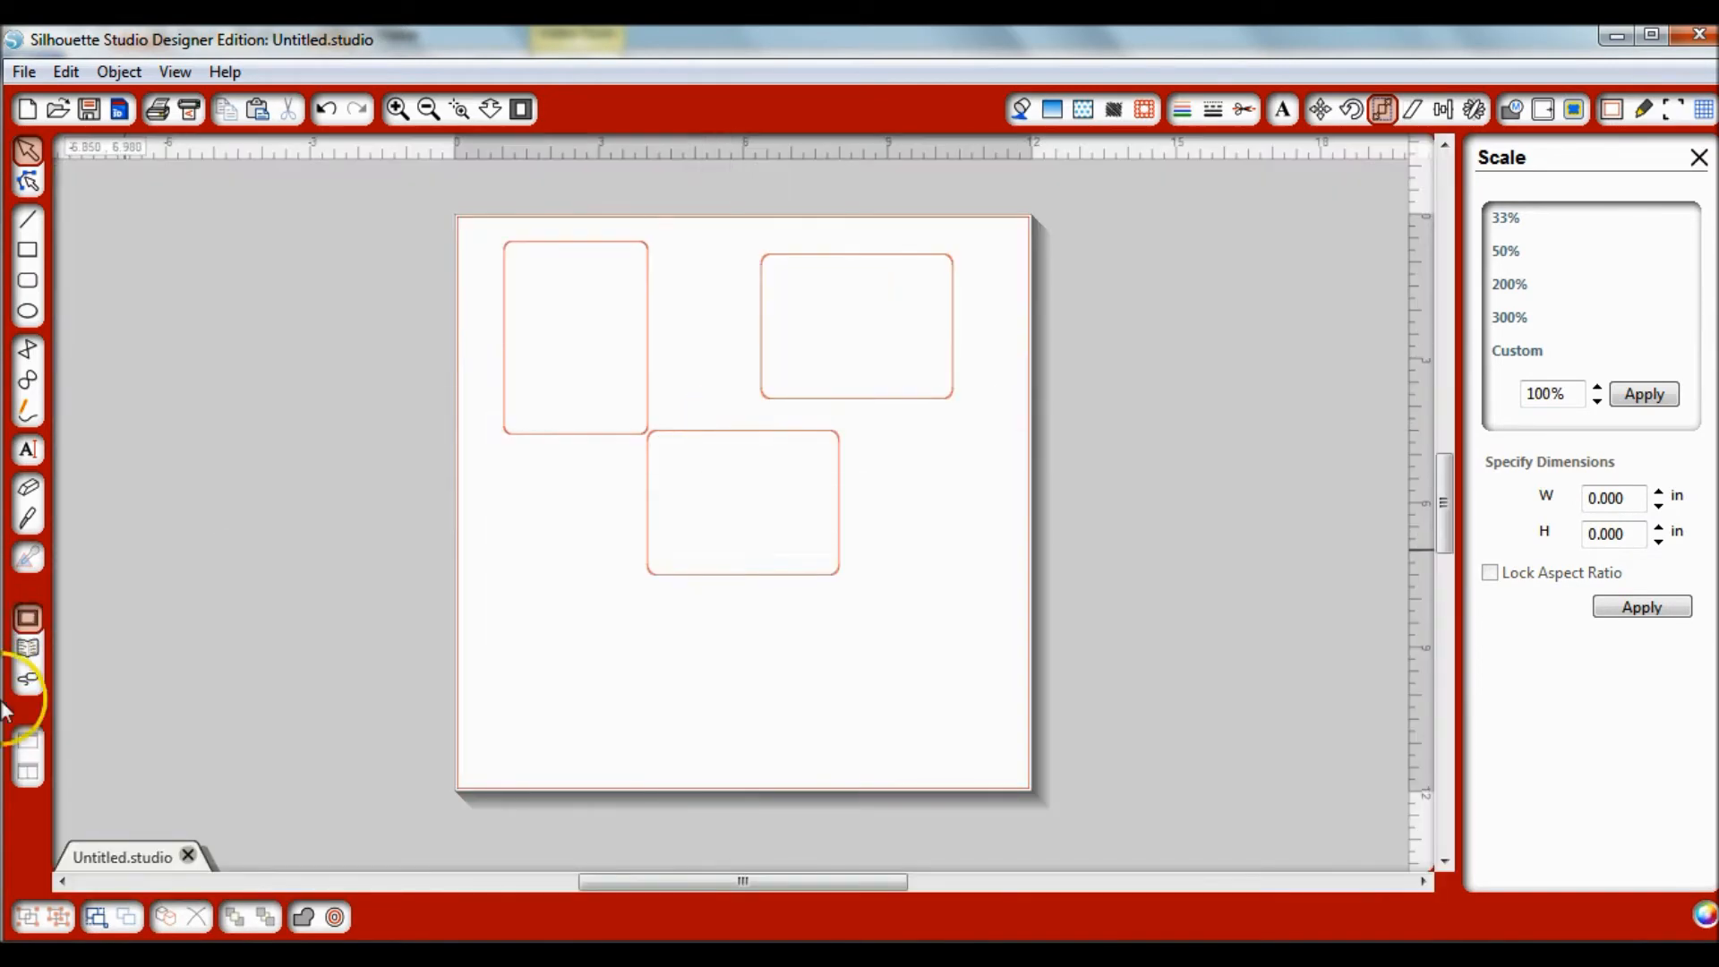
click(30, 658)
click(924, 380)
click(948, 363)
drag(821, 499, 1004, 614)
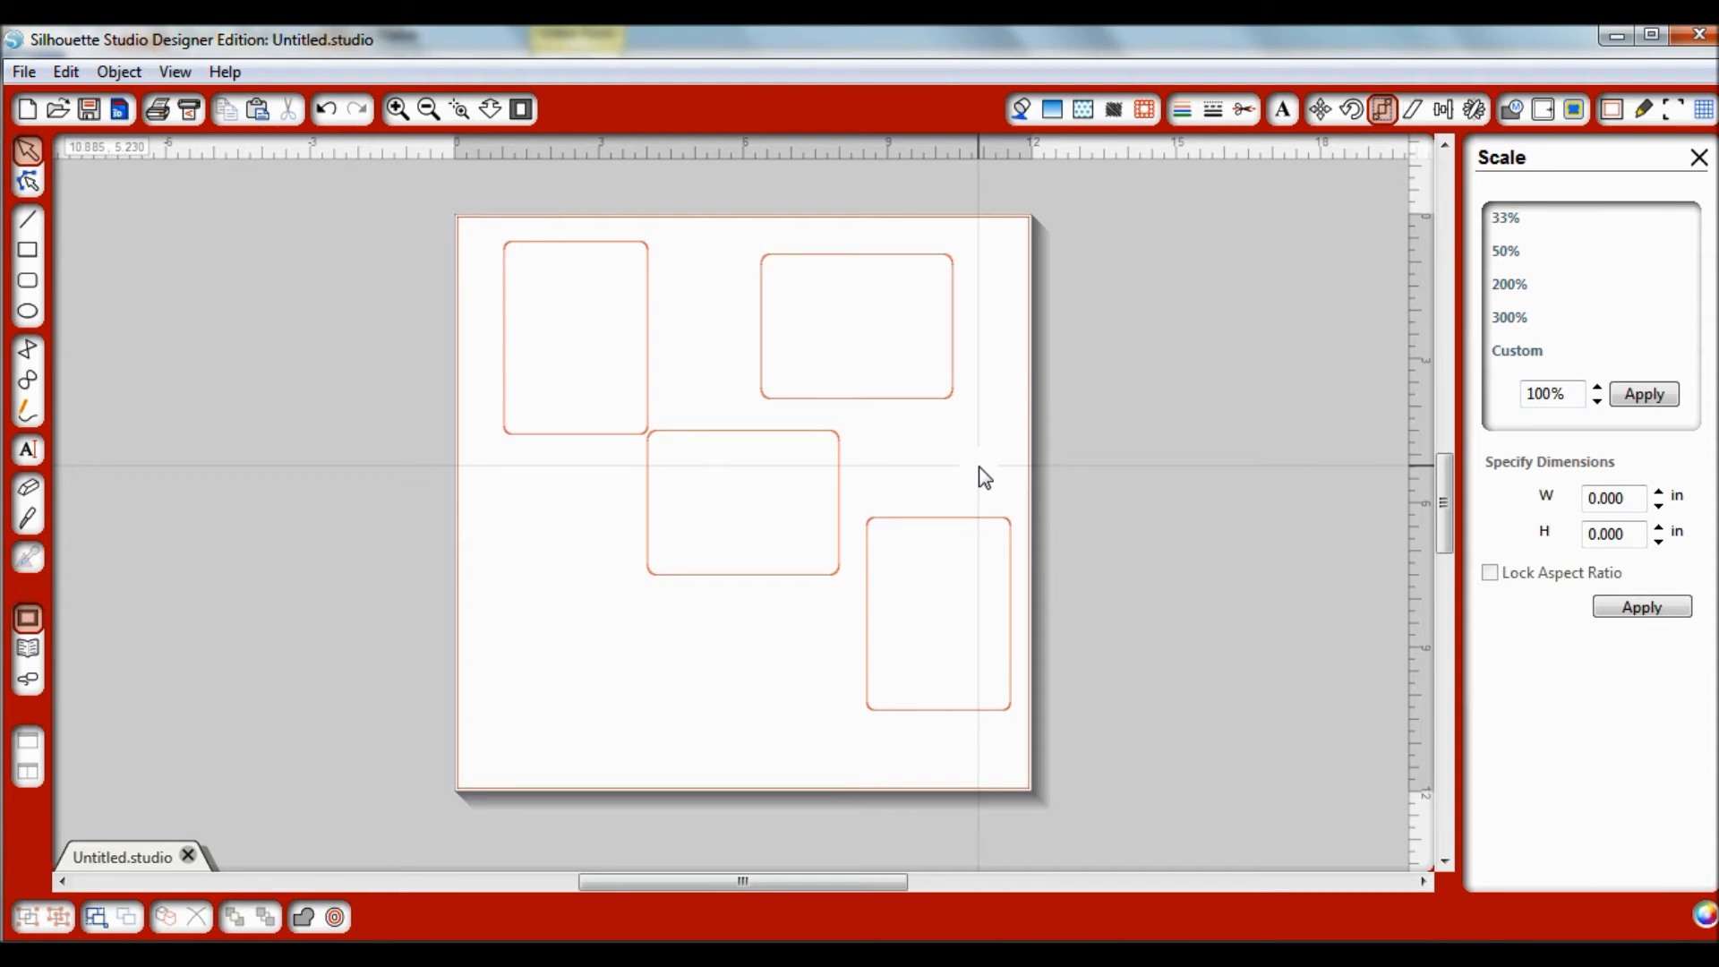
click(949, 524)
click(900, 475)
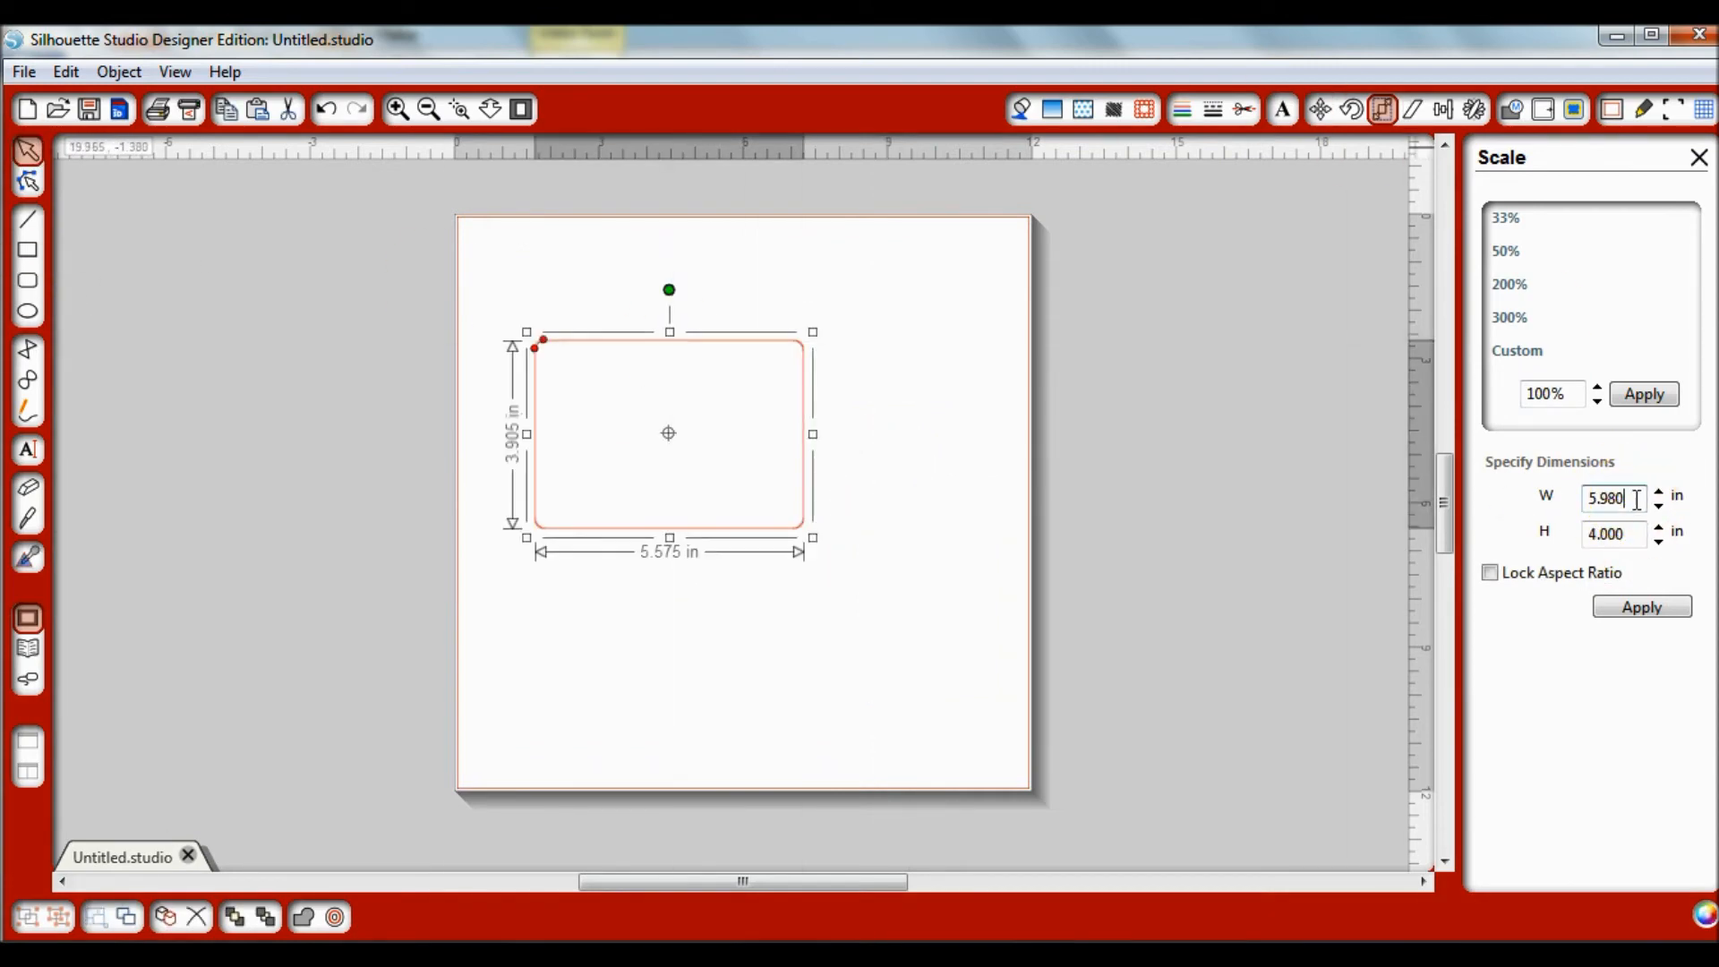
Start saving the larger horizontal card to the library with the filename "4x6 Project Life Horizontal".
click(774, 545)
click(25, 72)
click(115, 285)
click(814, 376)
text(4x6 Project Life Horizontal)
Complete the 4x6 library entry with the keywords "Project Life" and "Journaling Card" and the artist's full name, and save it.
click(783, 431)
text(Project Life)
key(Return)
text(Journaling Card)
click(867, 787)
click(1136, 899)
Draw a tall vertical rounded rectangle on the blank page for the next card template.
click(28, 279)
drag(534, 275, 774, 644)
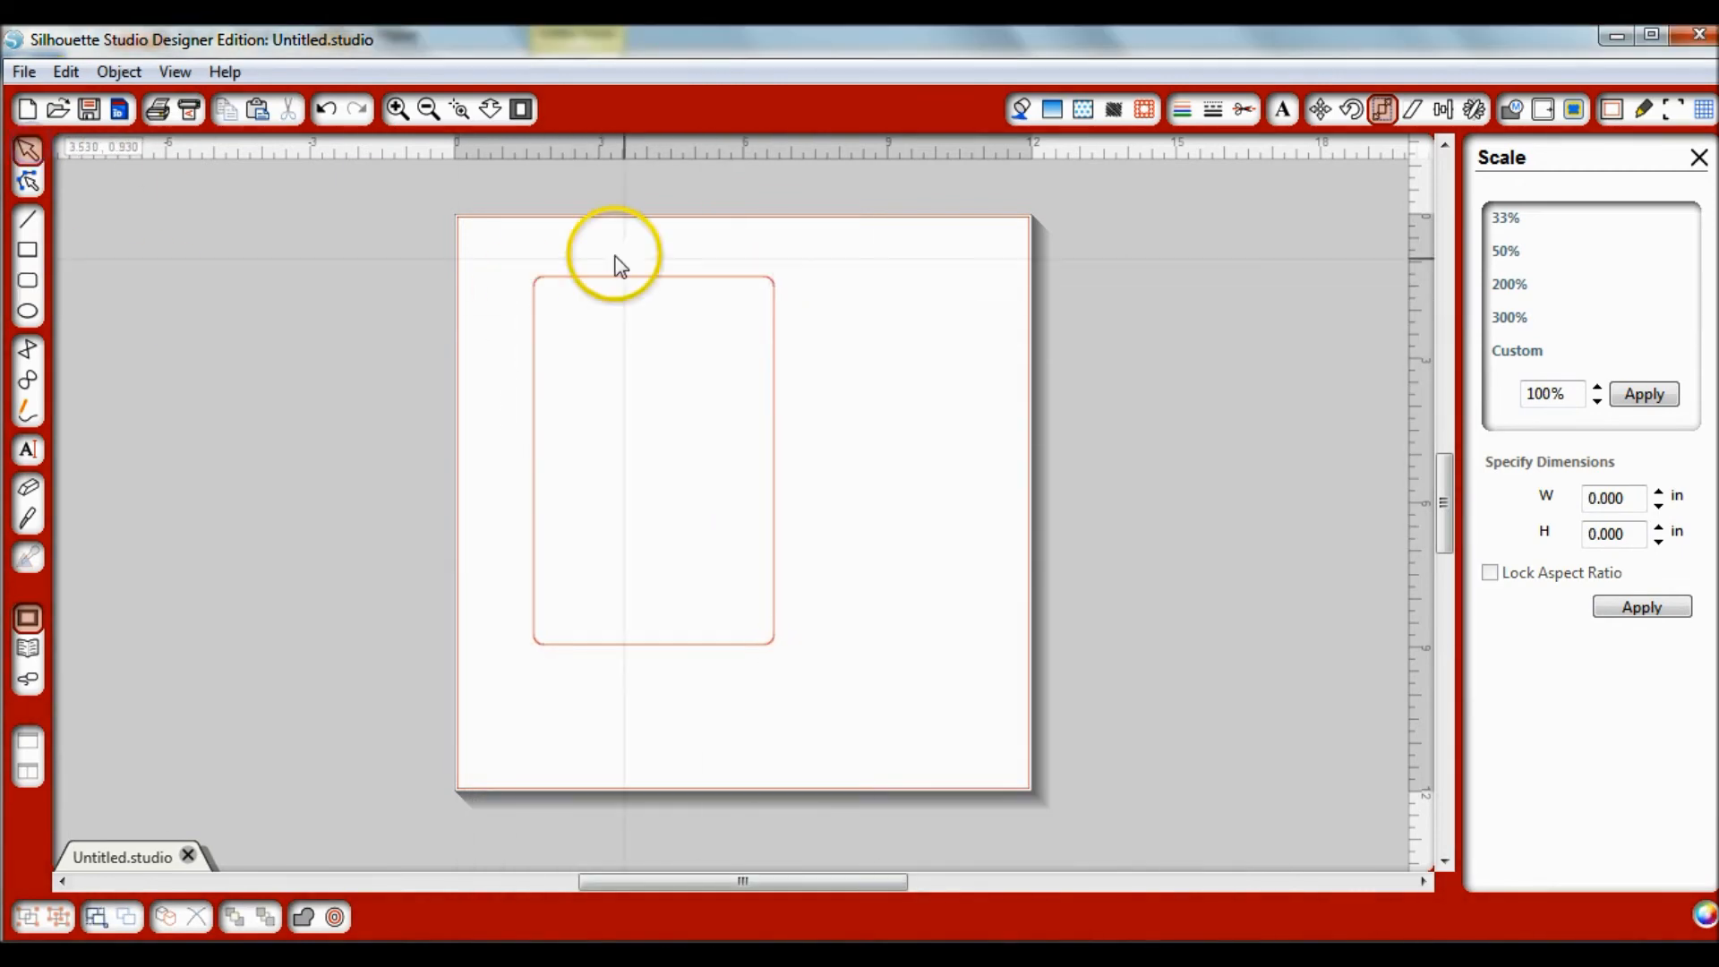
Scale the tall rounded rectangle to 3.980 in wide and 6.000 in high.
click(1625, 497)
text(3.980)
click(1636, 535)
click(1646, 608)
click(1618, 528)
text(6.000)
click(1641, 607)
click(1143, 525)
Save the vertical card to the library as "4x6 Project Life Vertical" with the keywords "Project Life" and "Journaling Card".
click(24, 72)
click(333, 269)
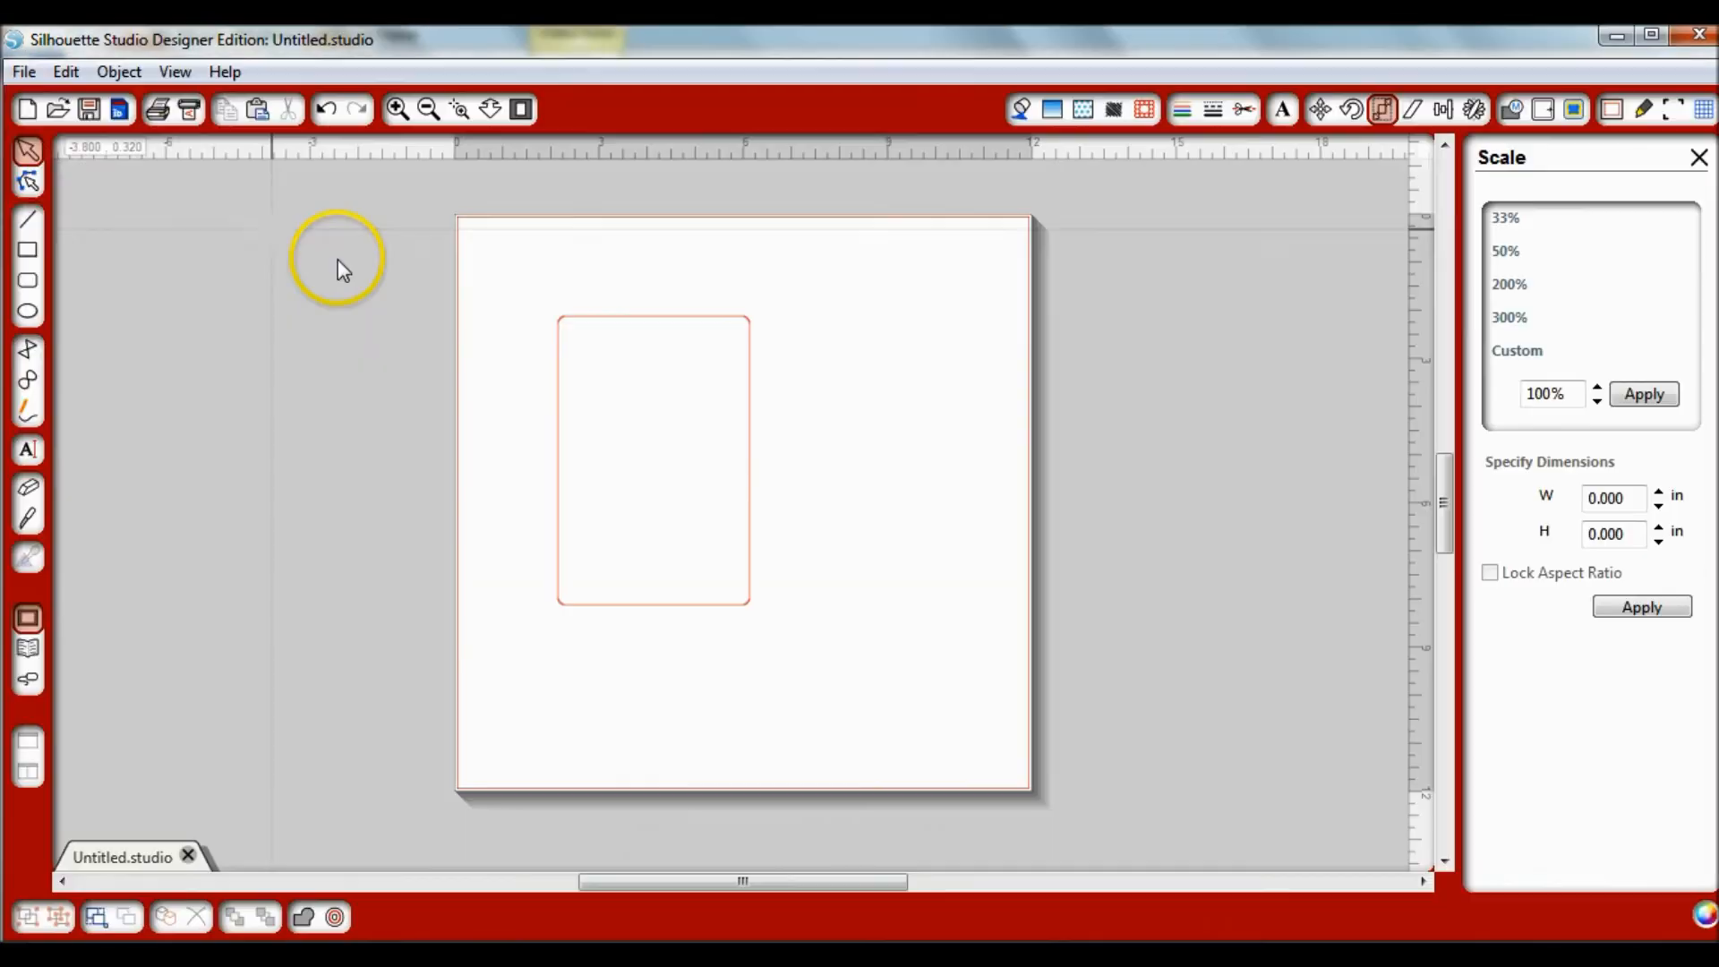
text(4x6 Project Life Vertical)
click(795, 431)
text(Project Life)
click(1147, 559)
text(Journaling Card)
click(866, 786)
click(1137, 898)
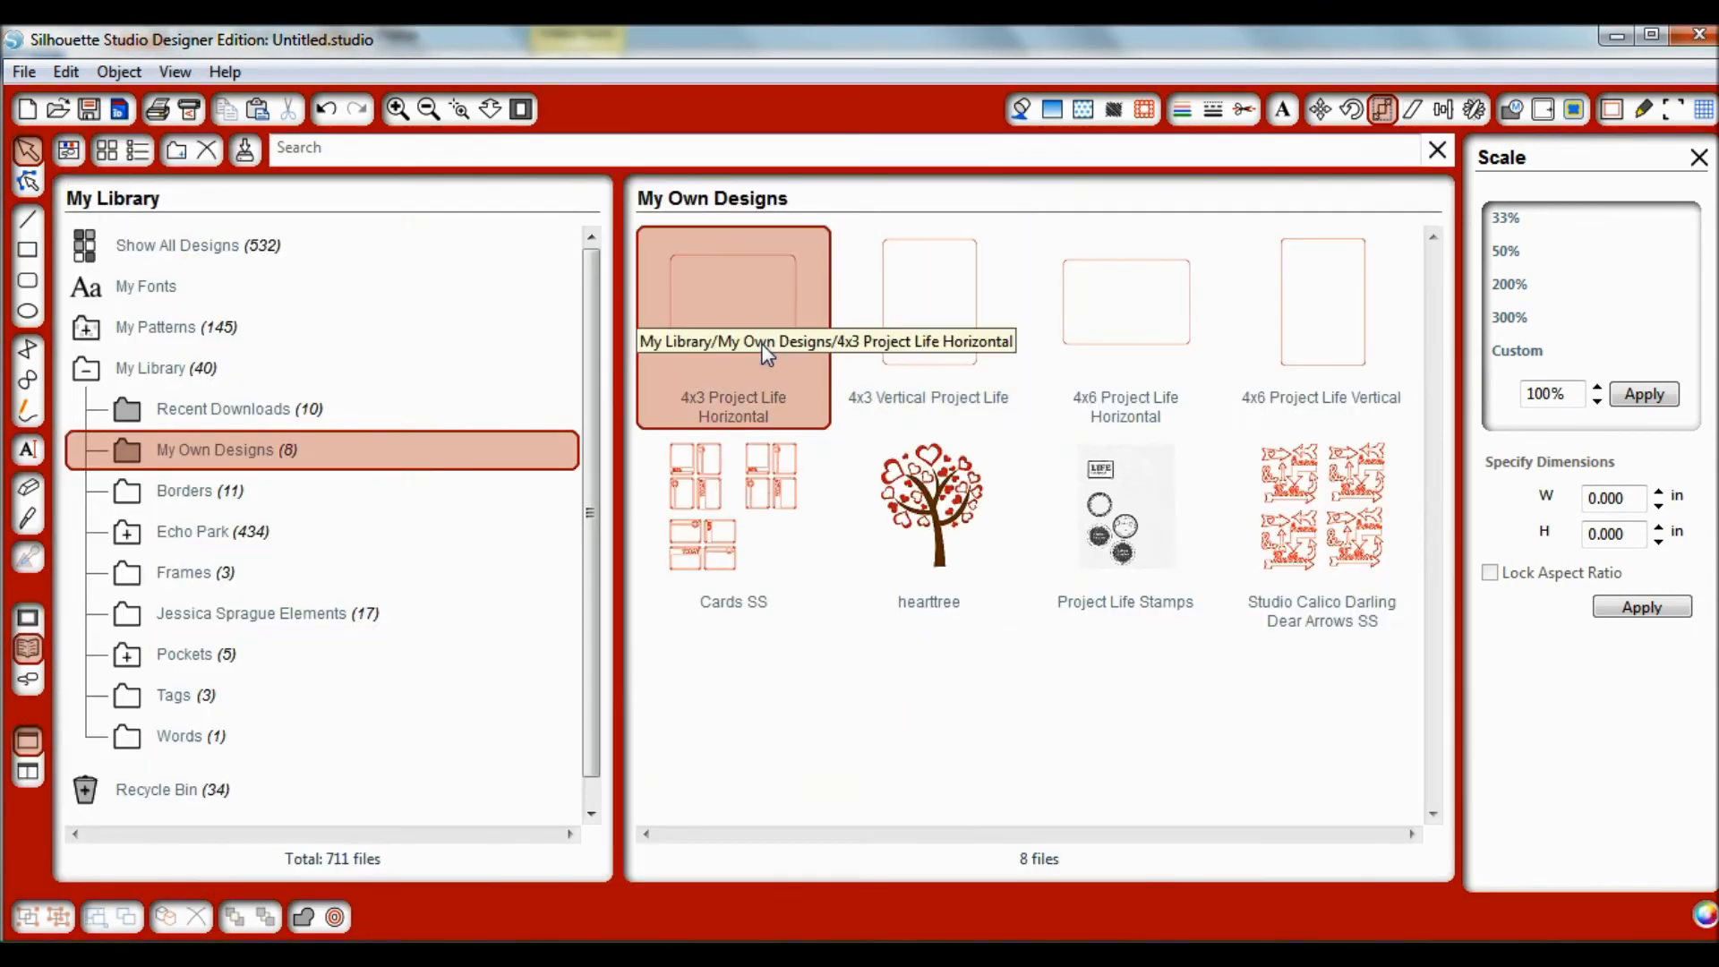
Add the 4x3 Project Life Horizontal and 4x3 Vertical Project Life designs from the library and arrange them on the page.
double_click(765, 353)
double_click(955, 353)
drag(771, 404, 611, 241)
drag(761, 431, 850, 293)
Add the 4x6 Project Life Horizontal design from the library and position it on the page with the 4x3 cards.
click(27, 648)
double_click(1125, 302)
drag(683, 474, 600, 489)
click(705, 488)
click(977, 463)
click(975, 417)
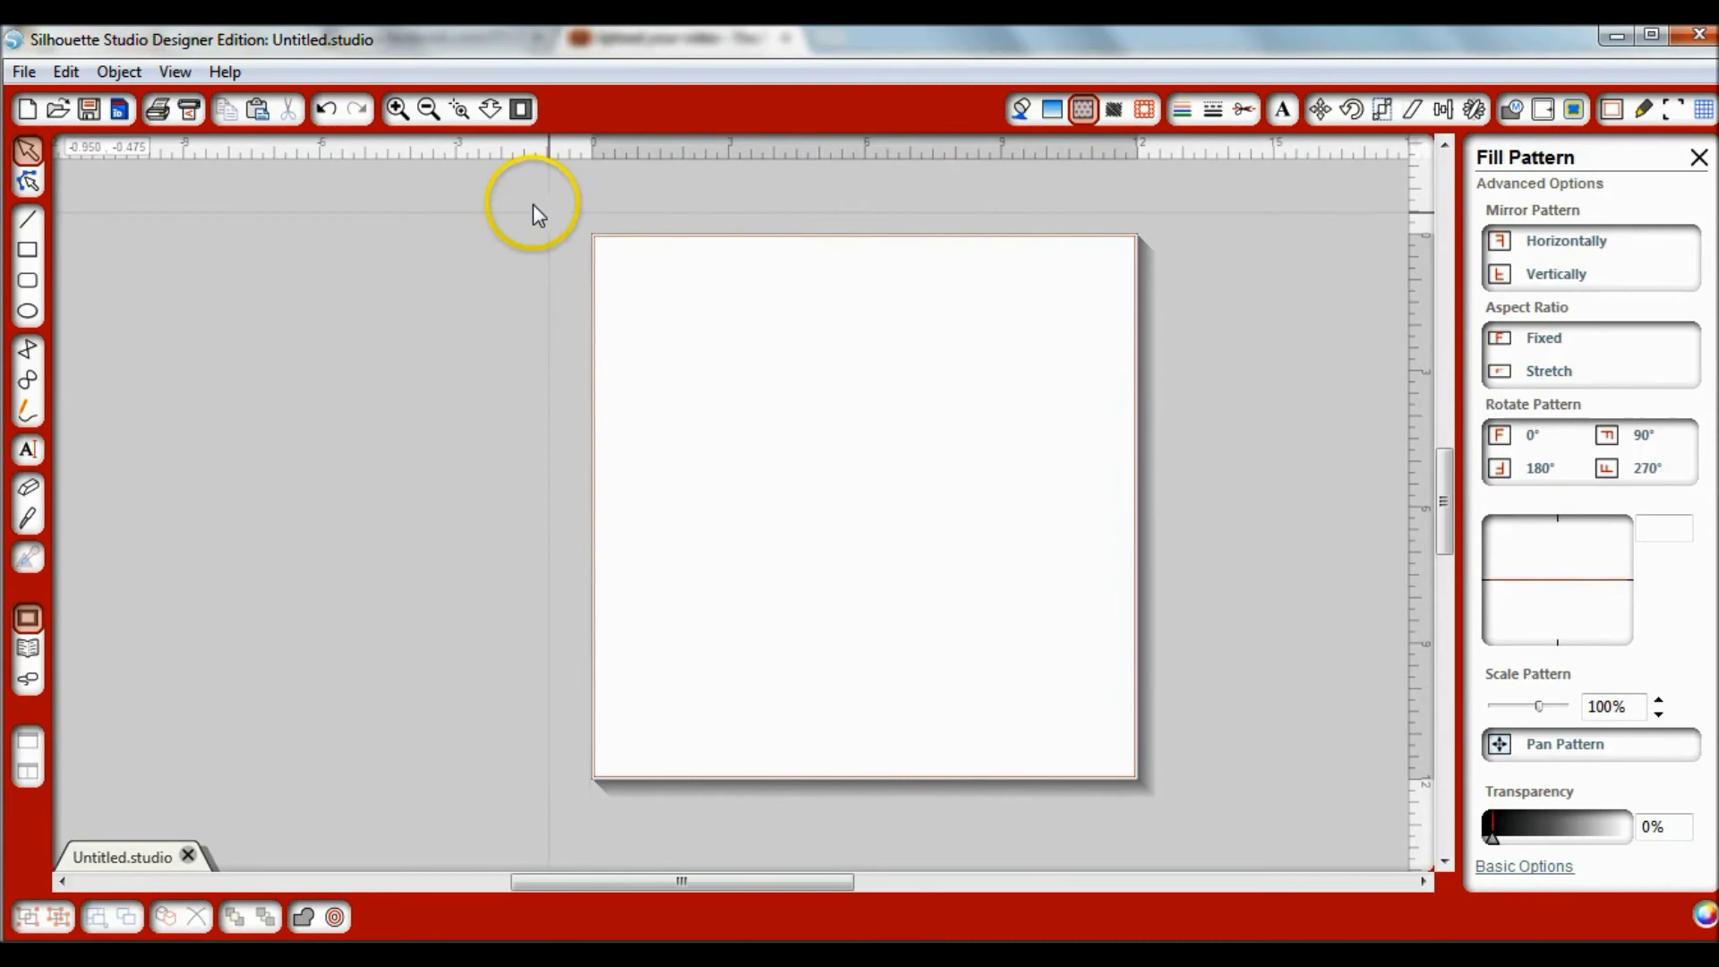
Place the 4x3 Vertical Project Life design from My Own Designs on the blank page and move it to the page's upper-left area.
click(394, 109)
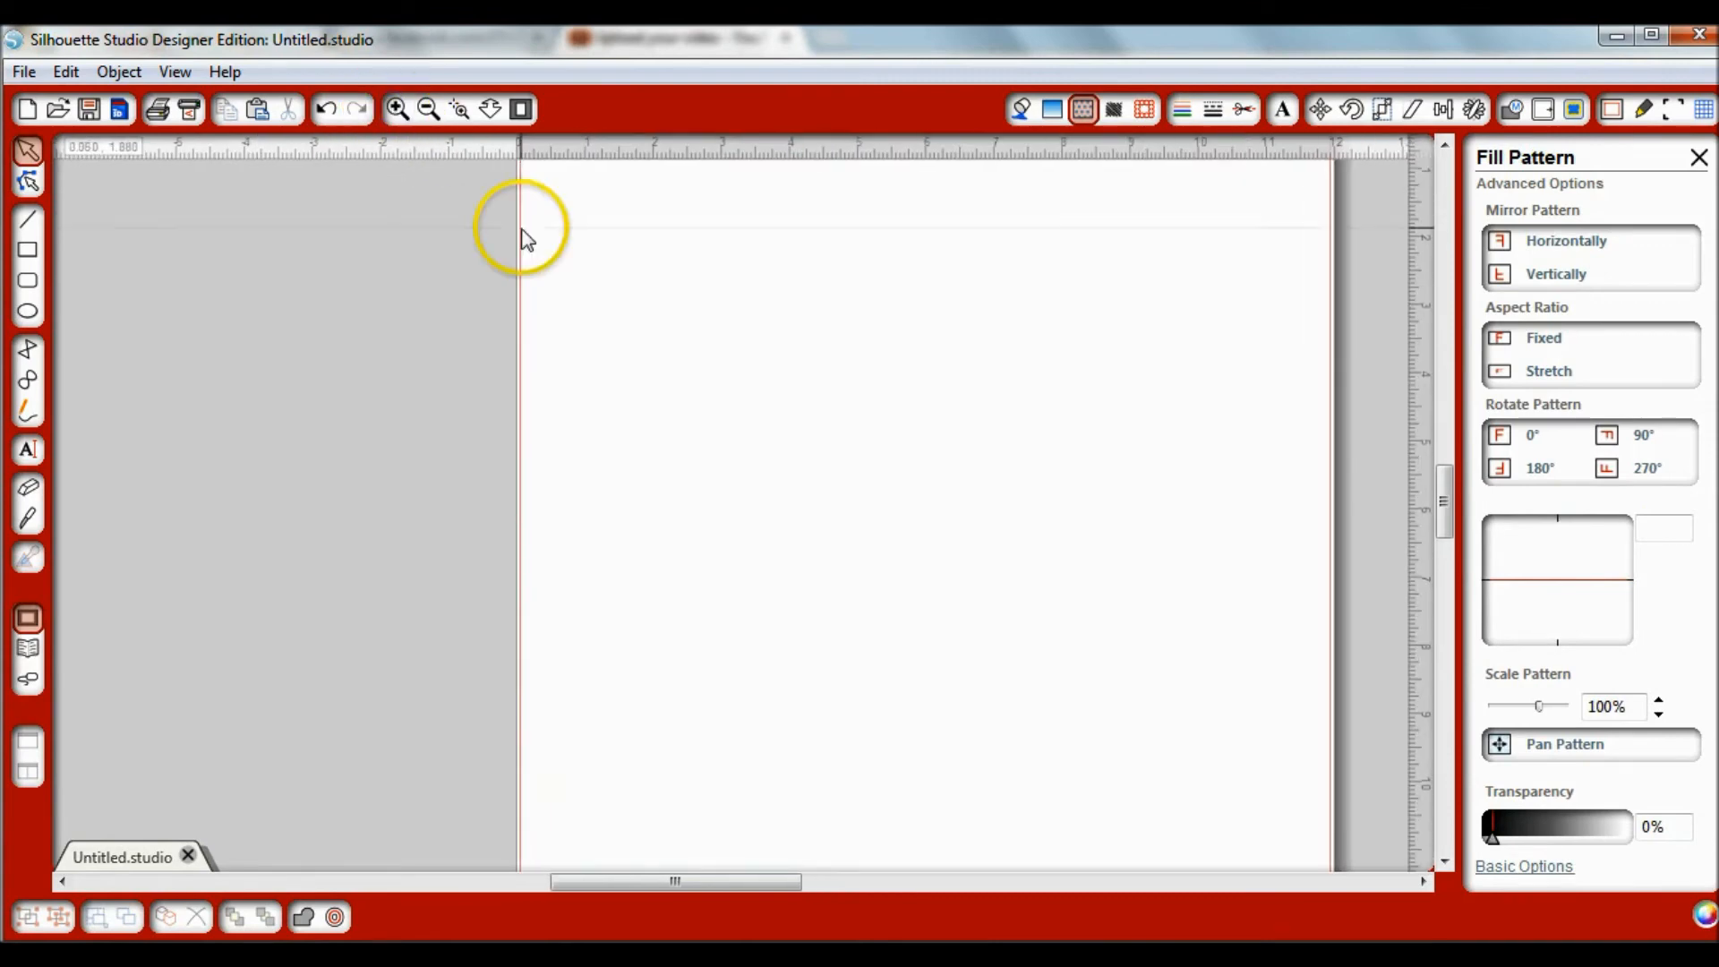
scroll(786, 417, up, 2)
scroll(786, 417, down, 1)
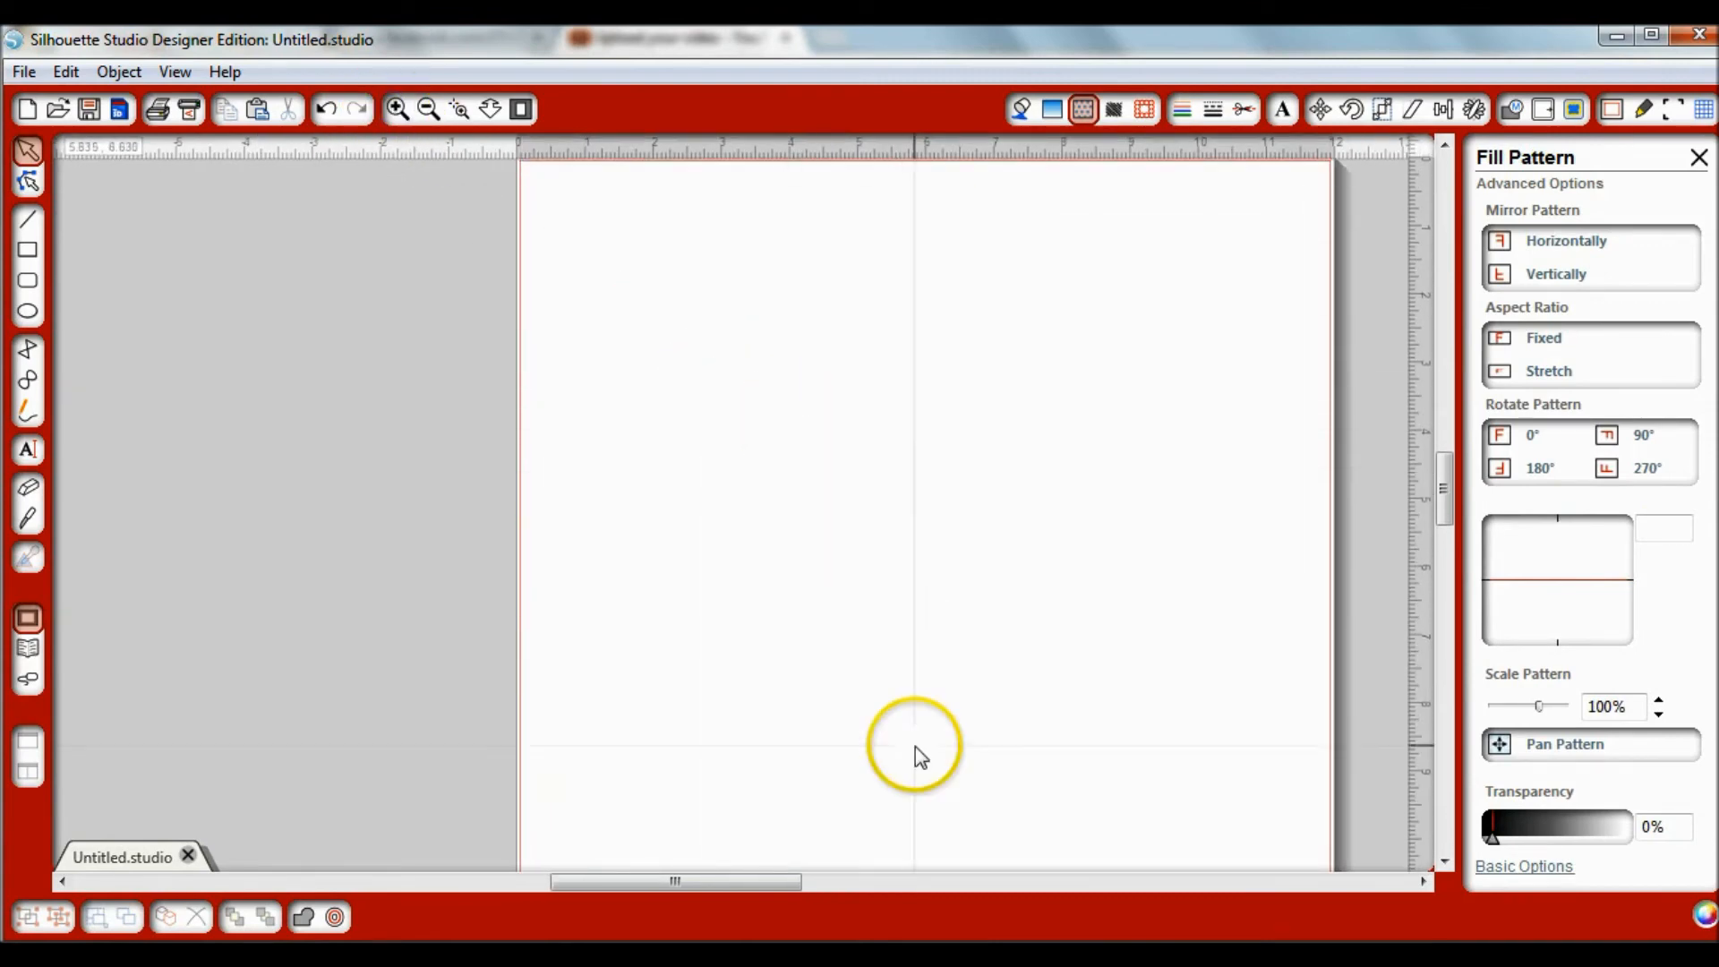
drag(711, 885, 775, 884)
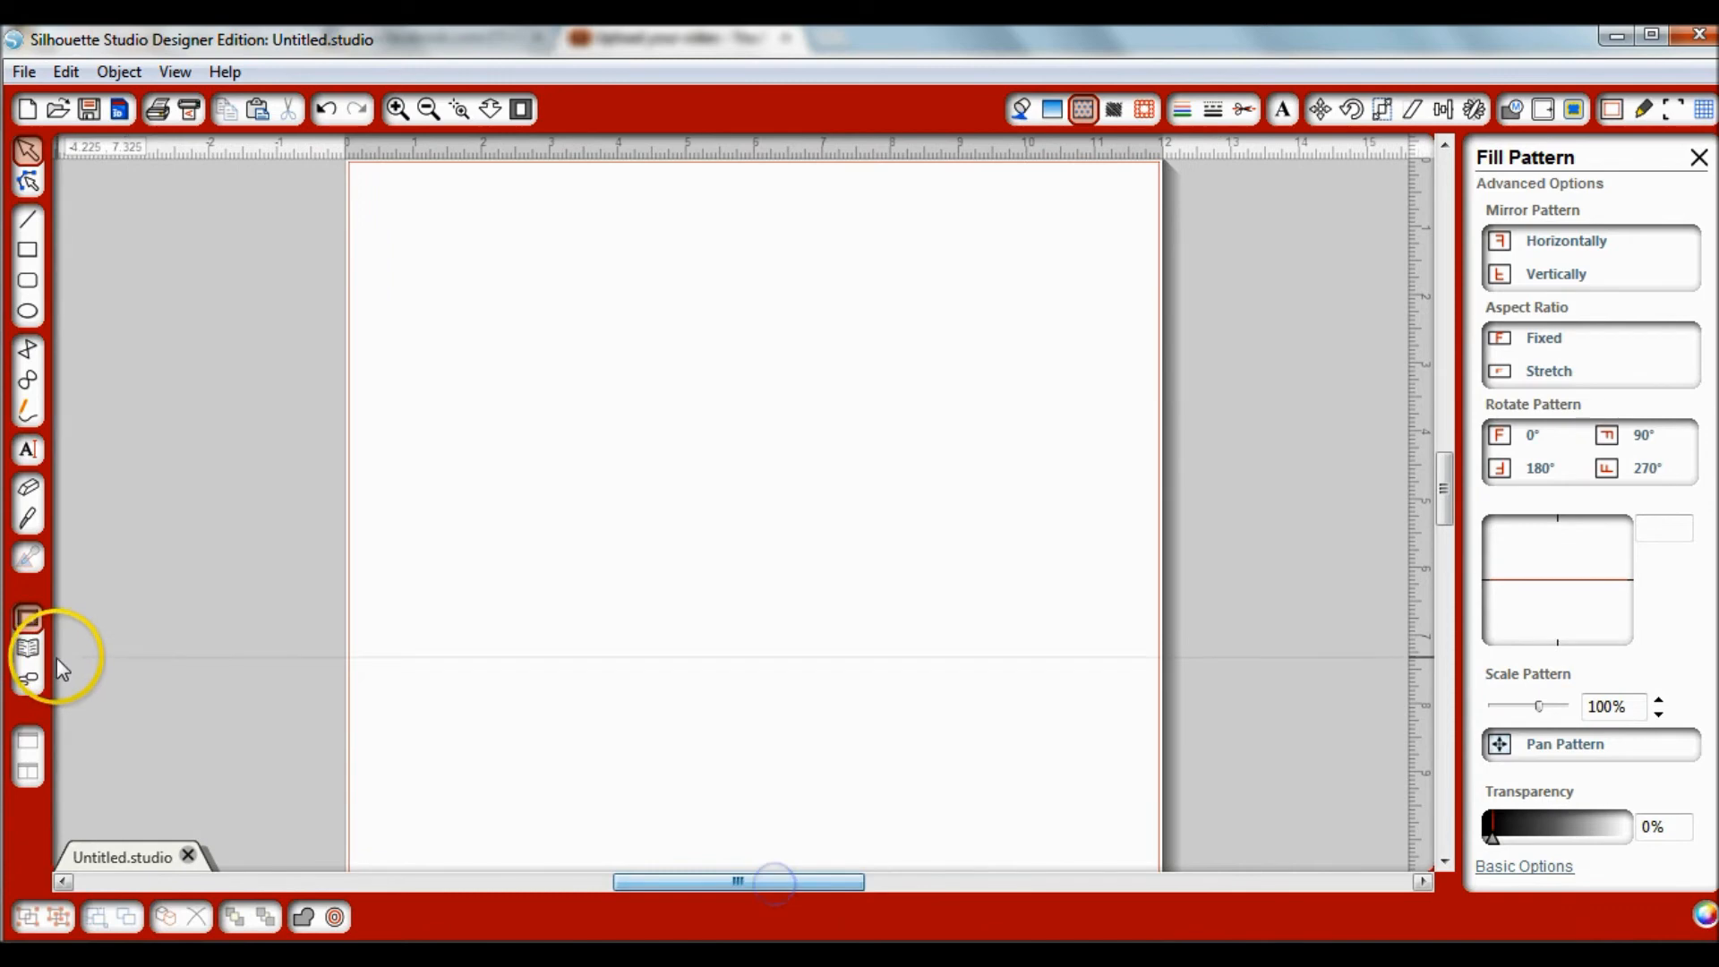
click(30, 650)
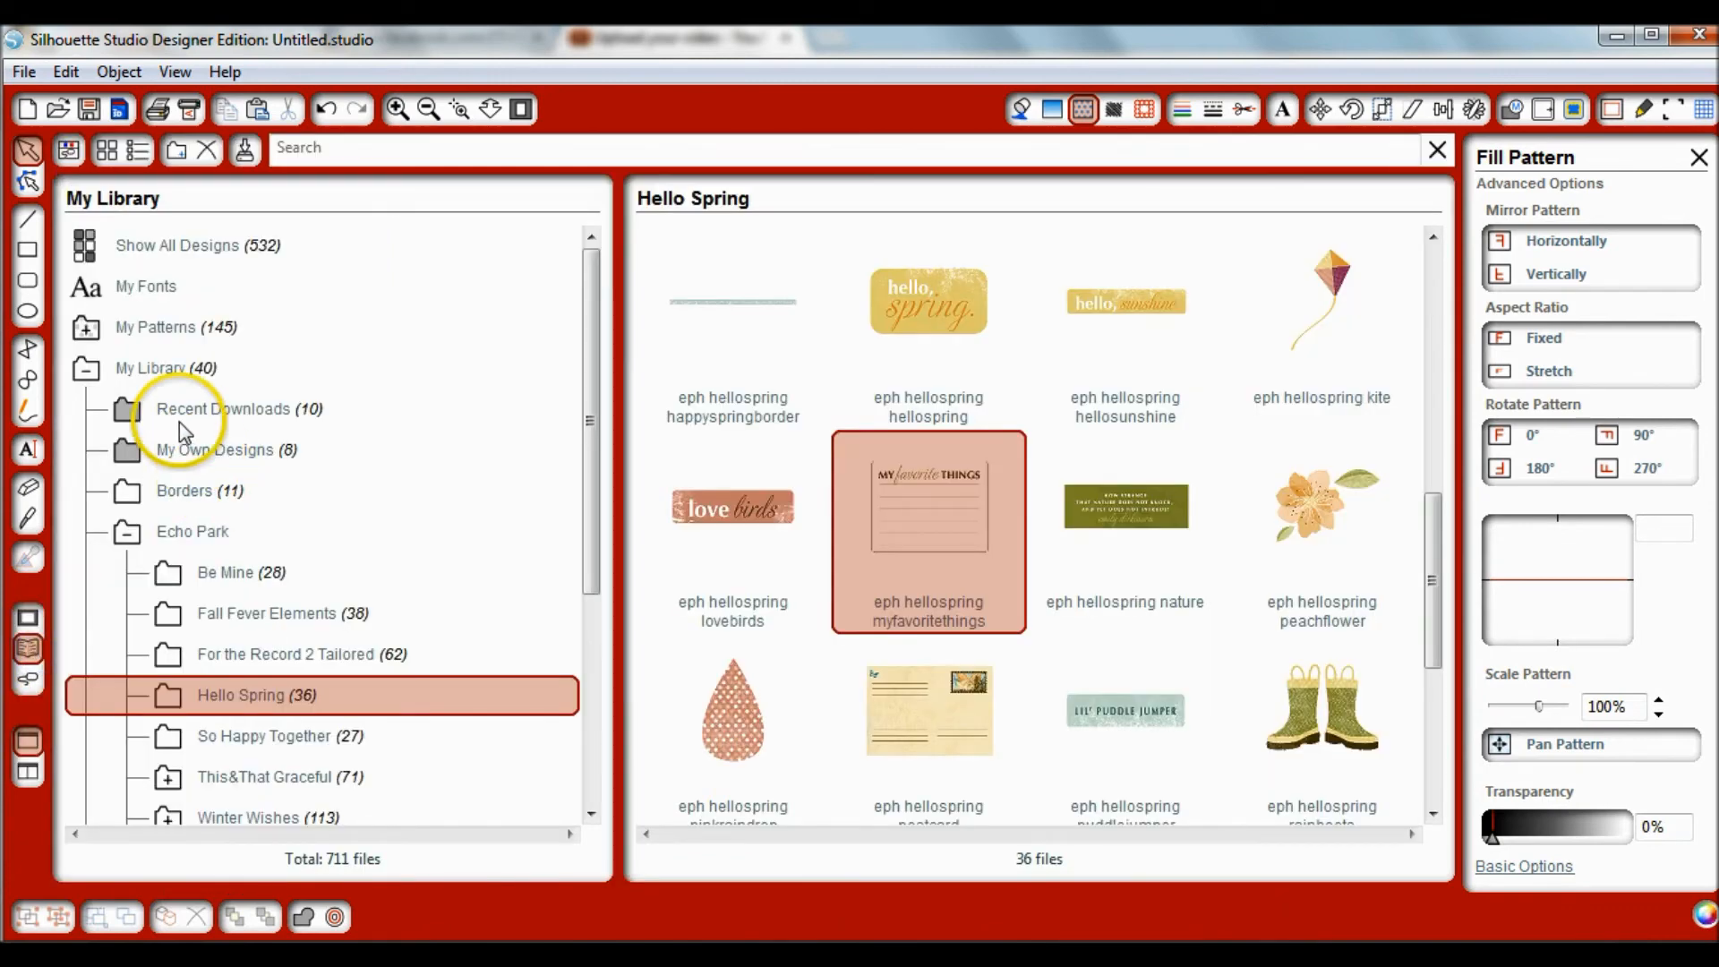
click(199, 452)
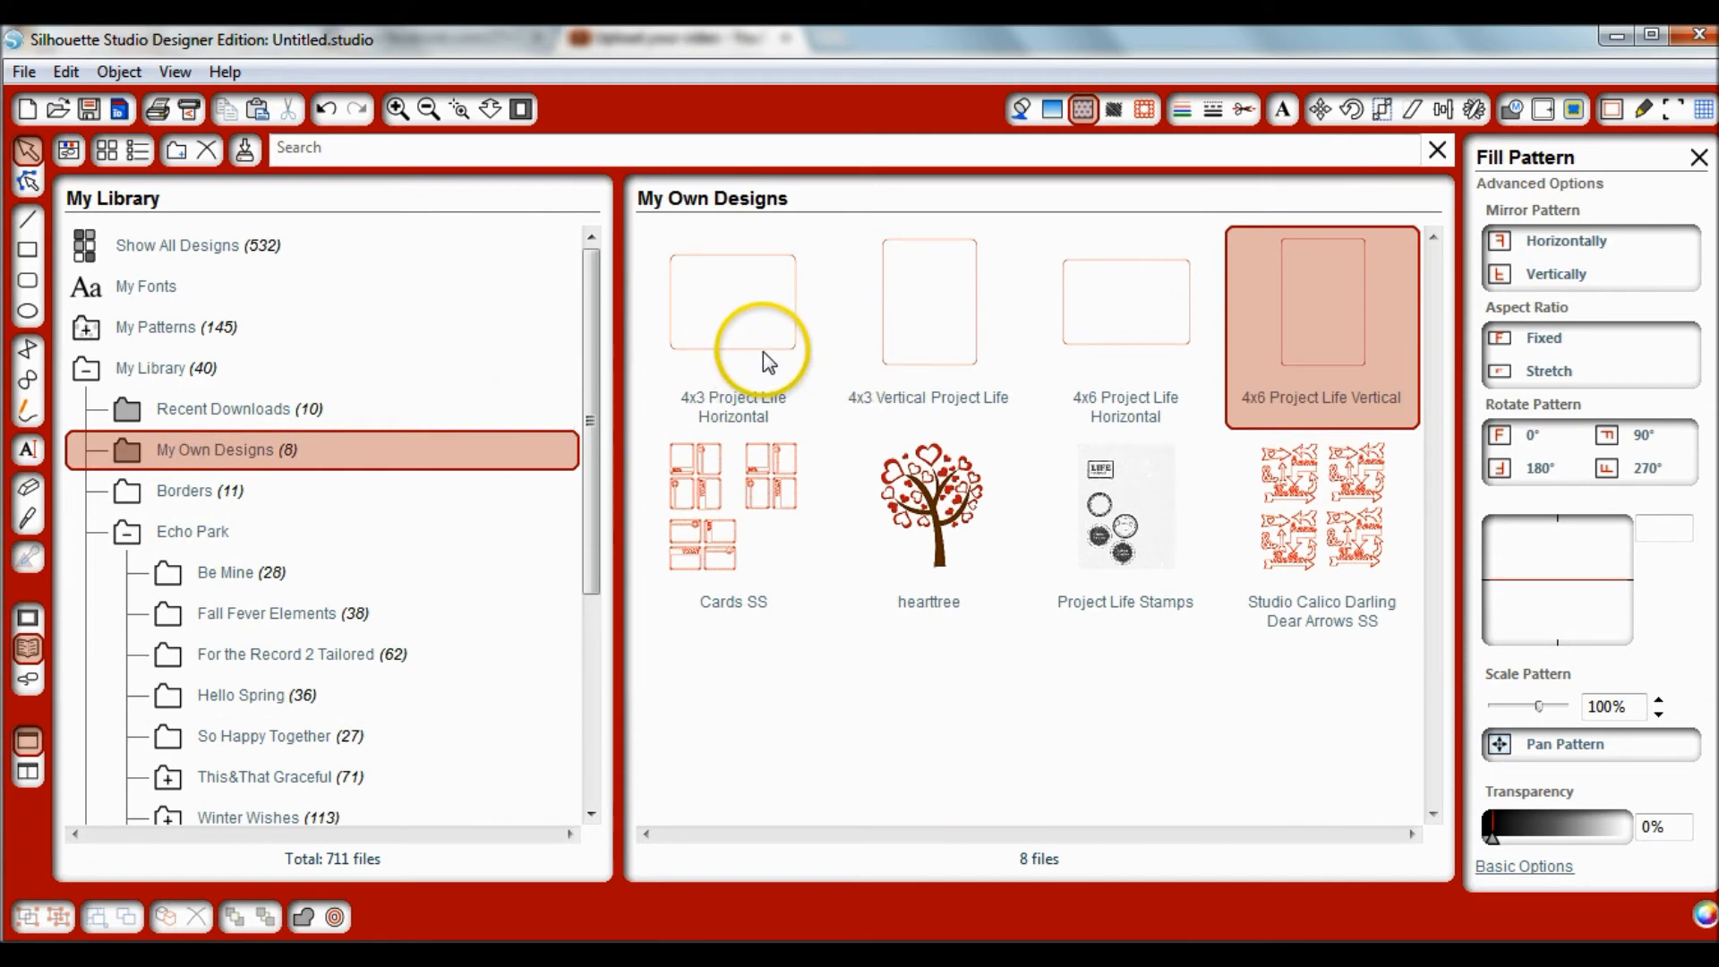
click(943, 371)
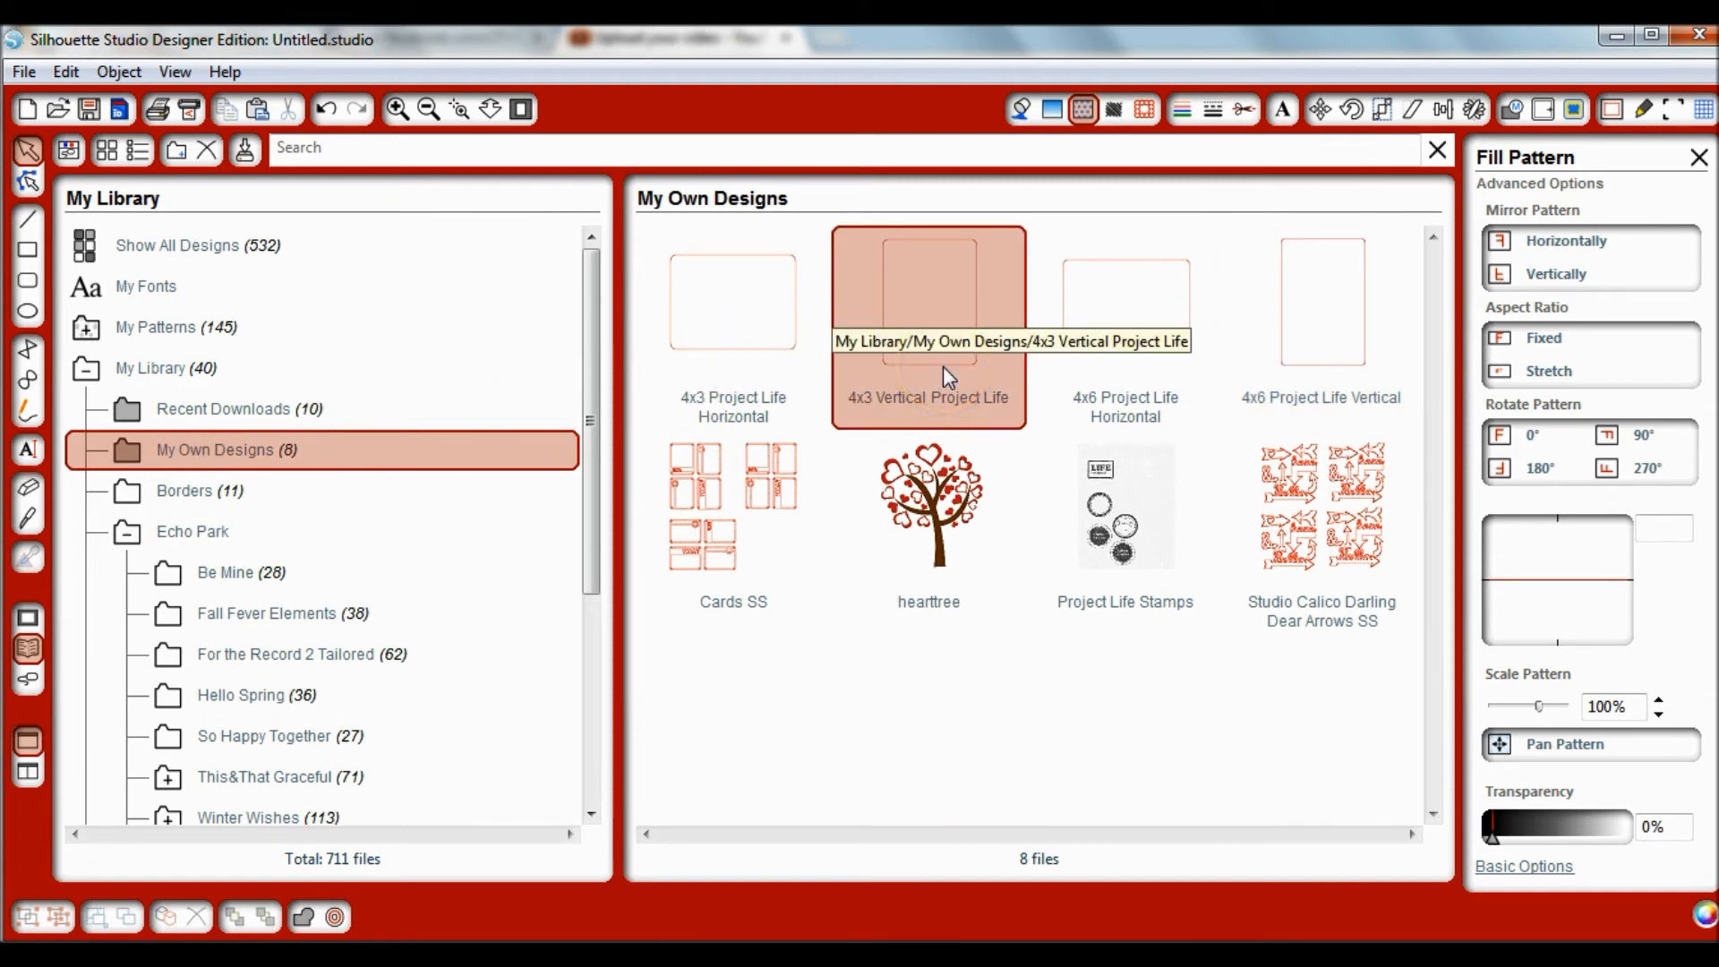
double_click(943, 367)
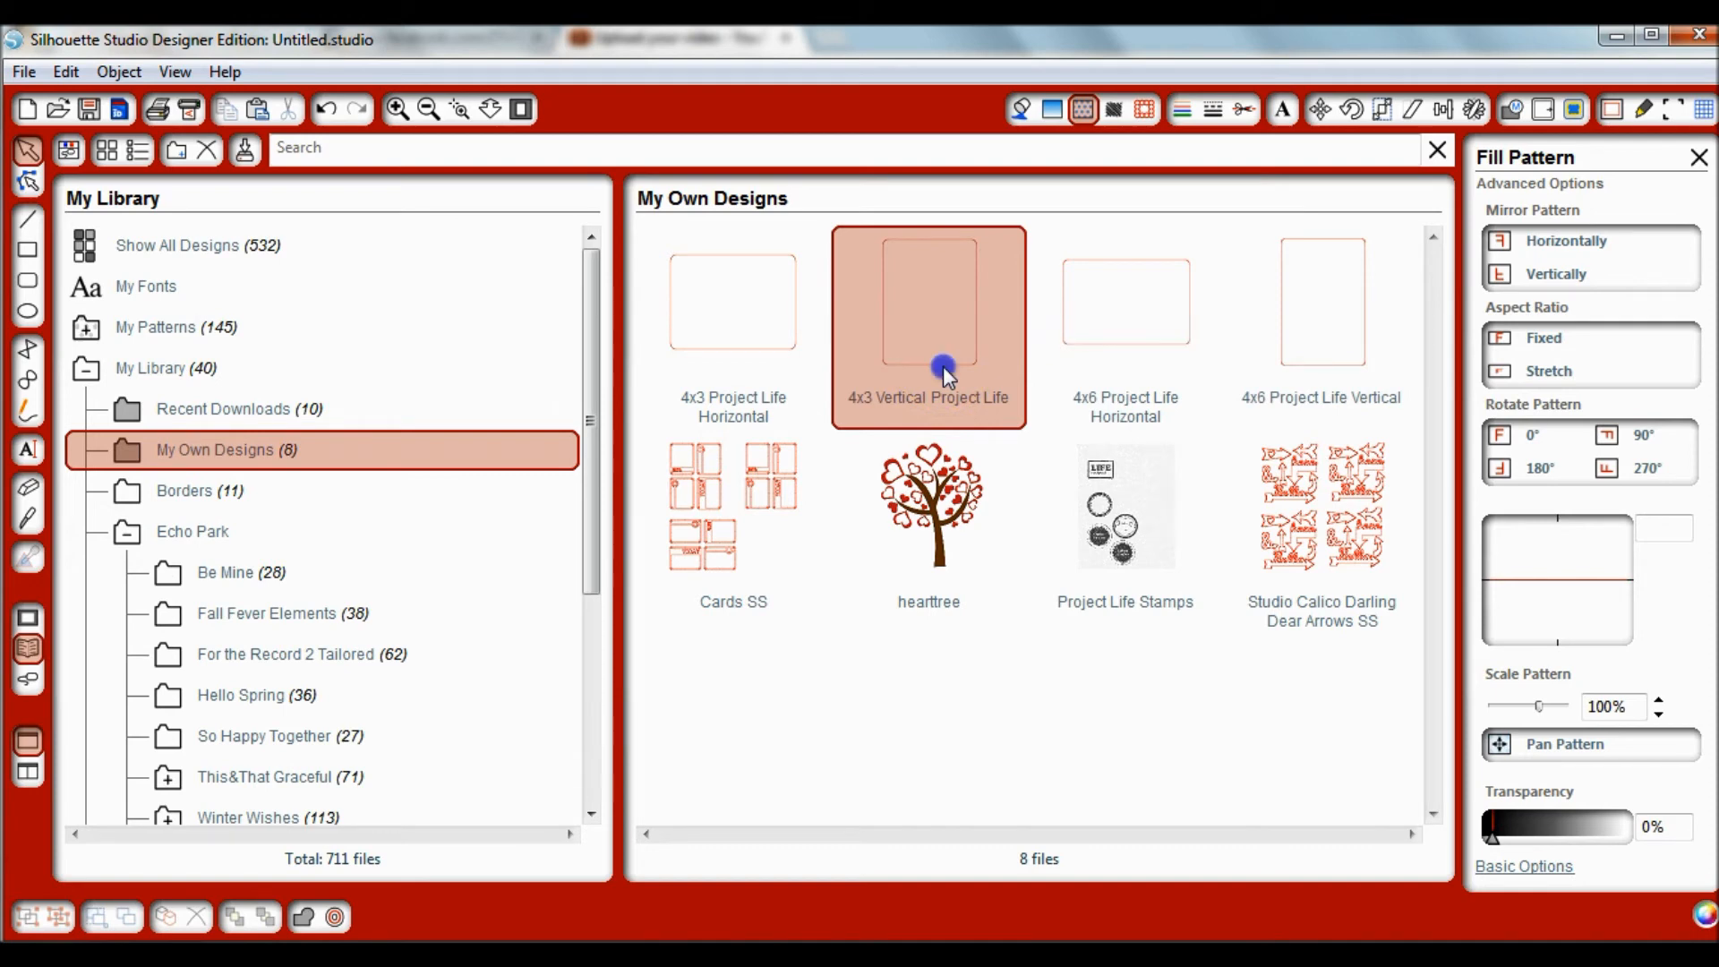
click(740, 370)
drag(740, 369, 541, 251)
click(771, 308)
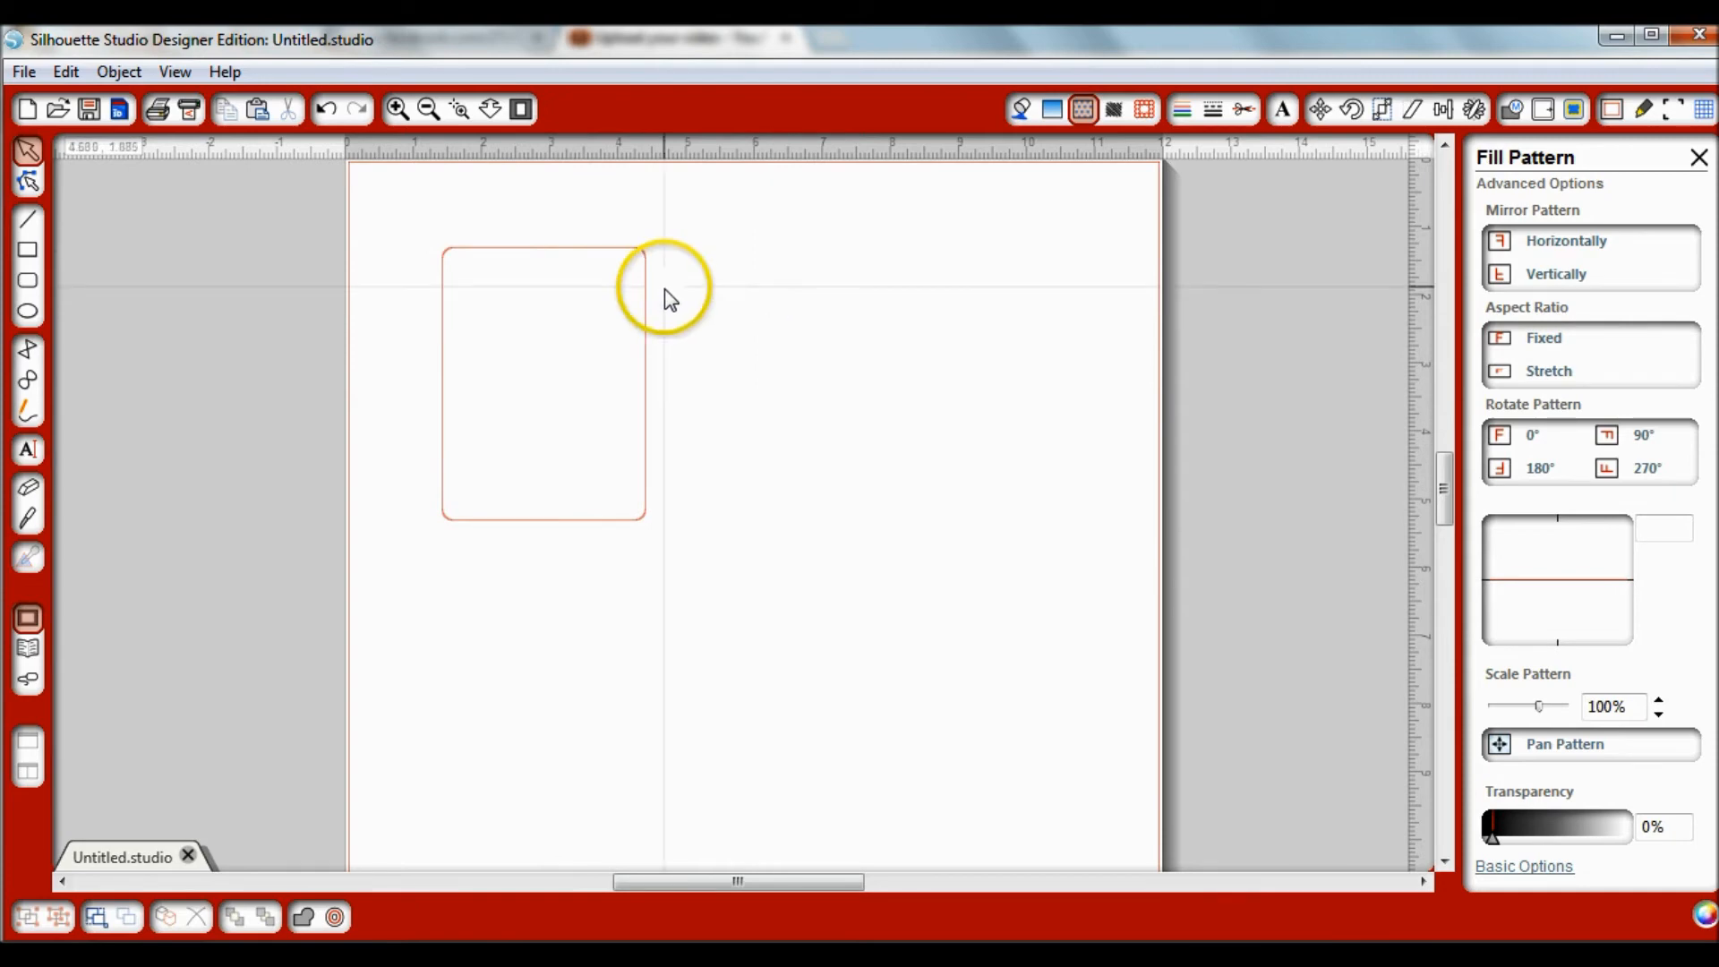
Try several solid fill colors on the 4x3 vertical card, including light brown and mustard, ending with olive green.
click(554, 252)
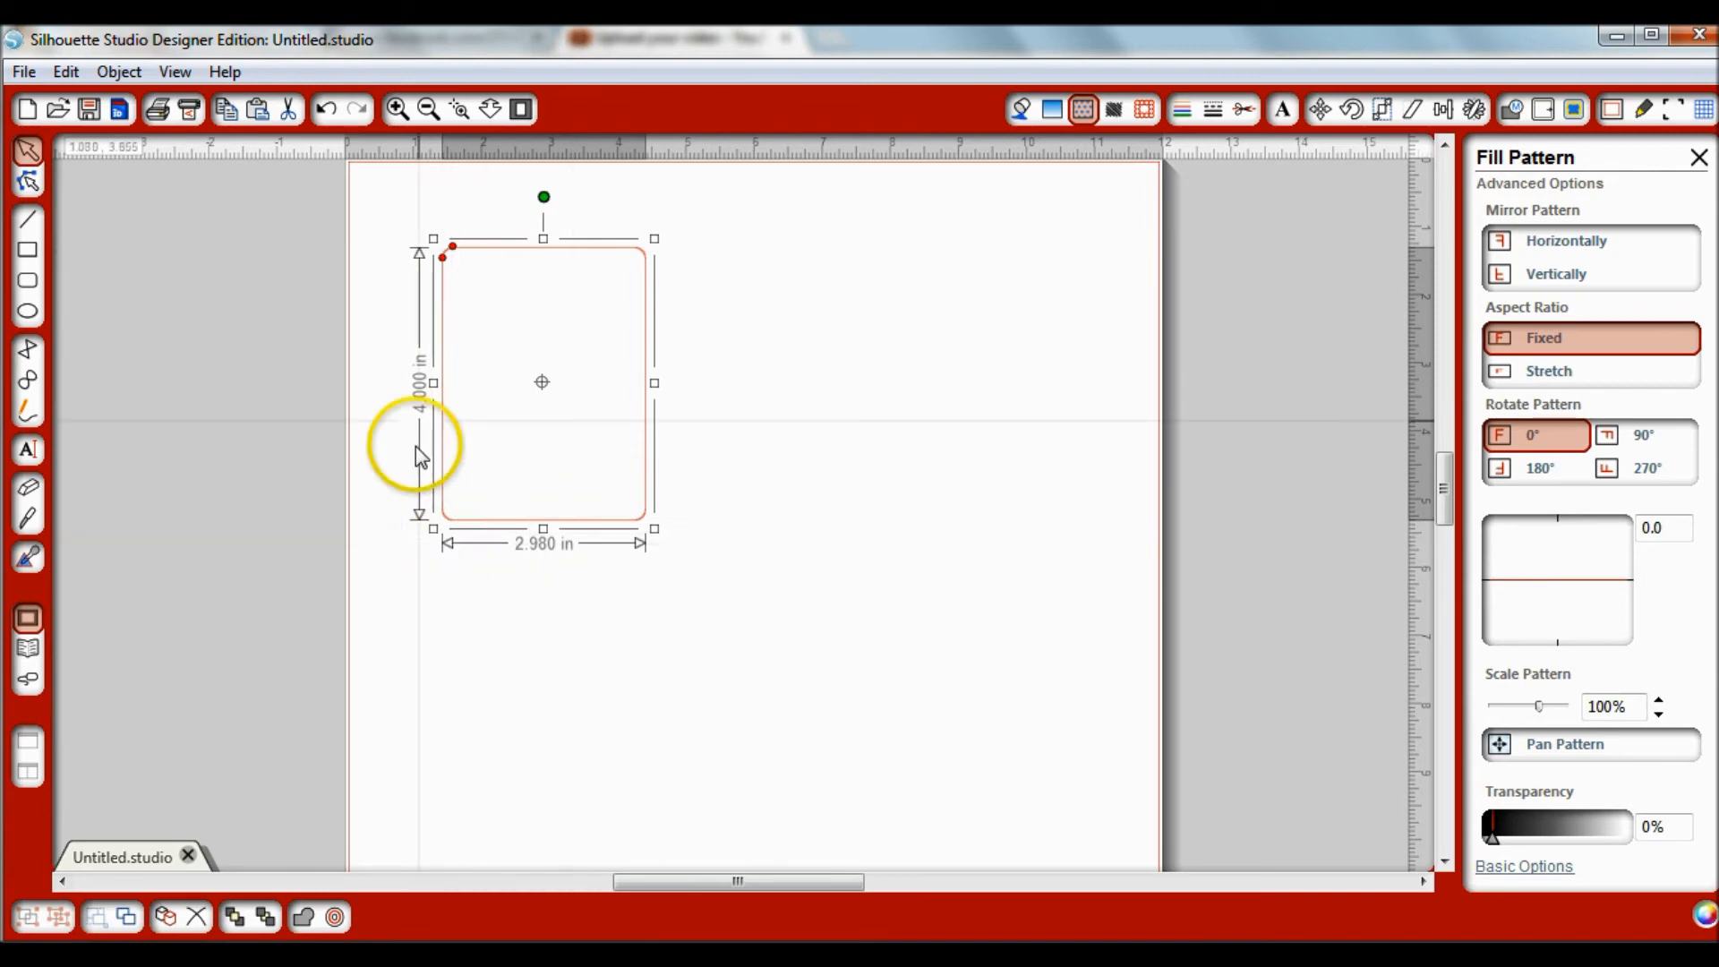
click(1023, 109)
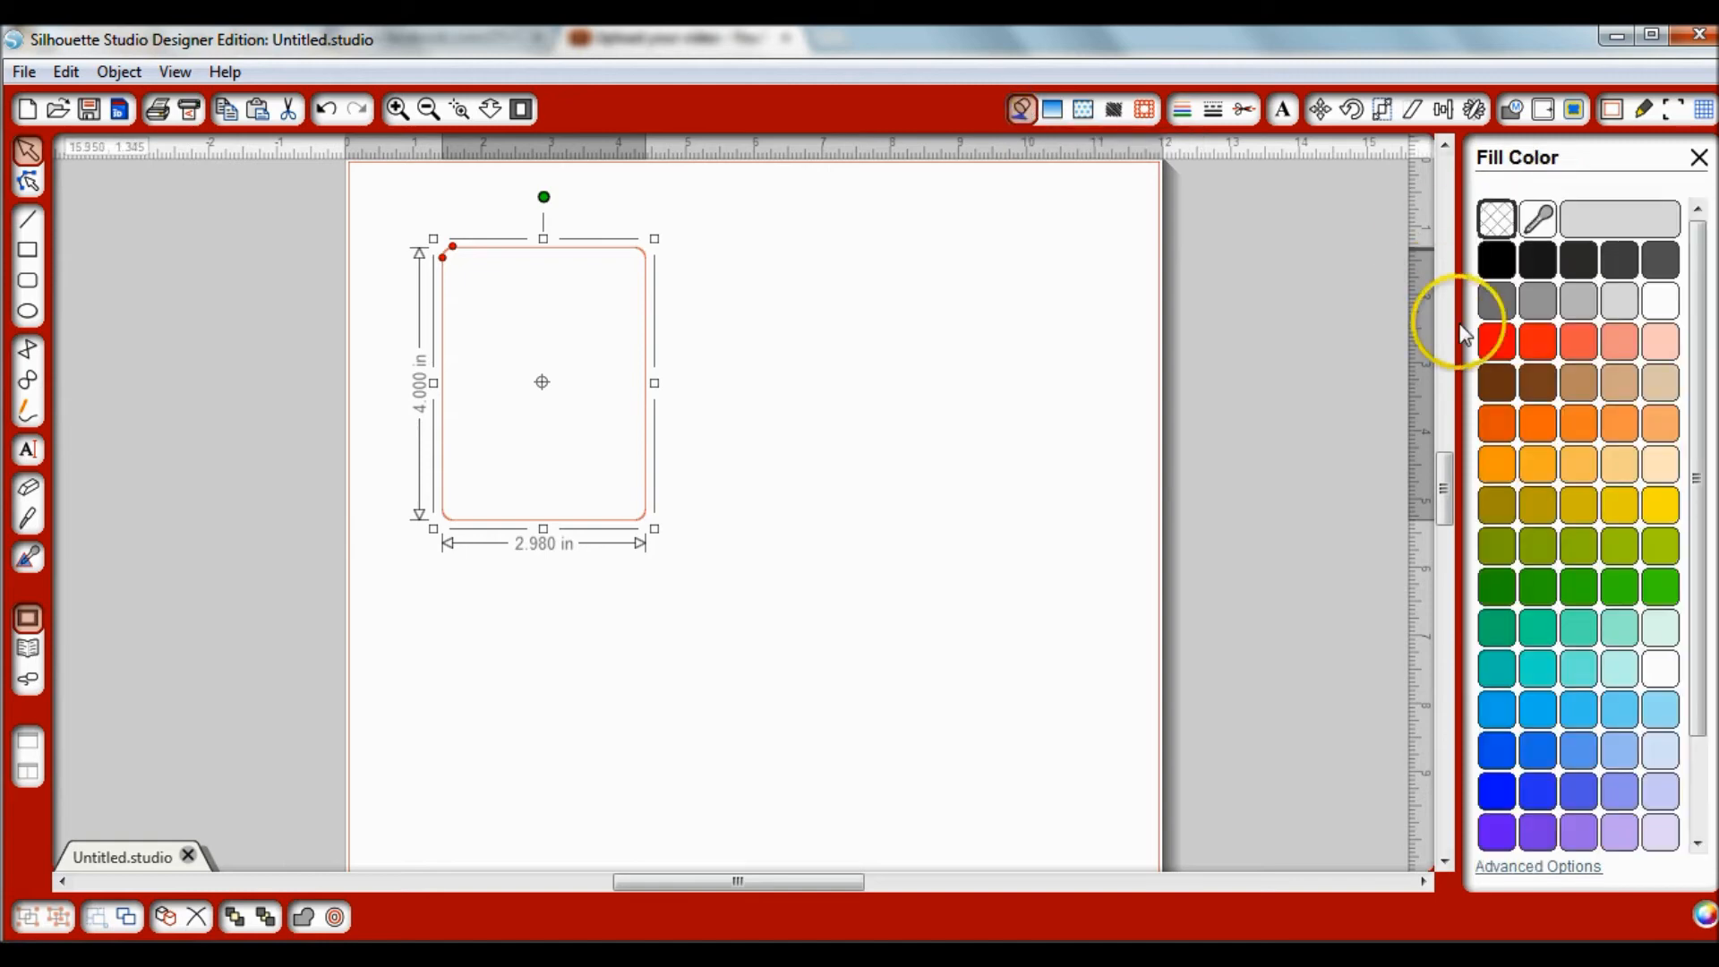
click(1545, 347)
click(1577, 383)
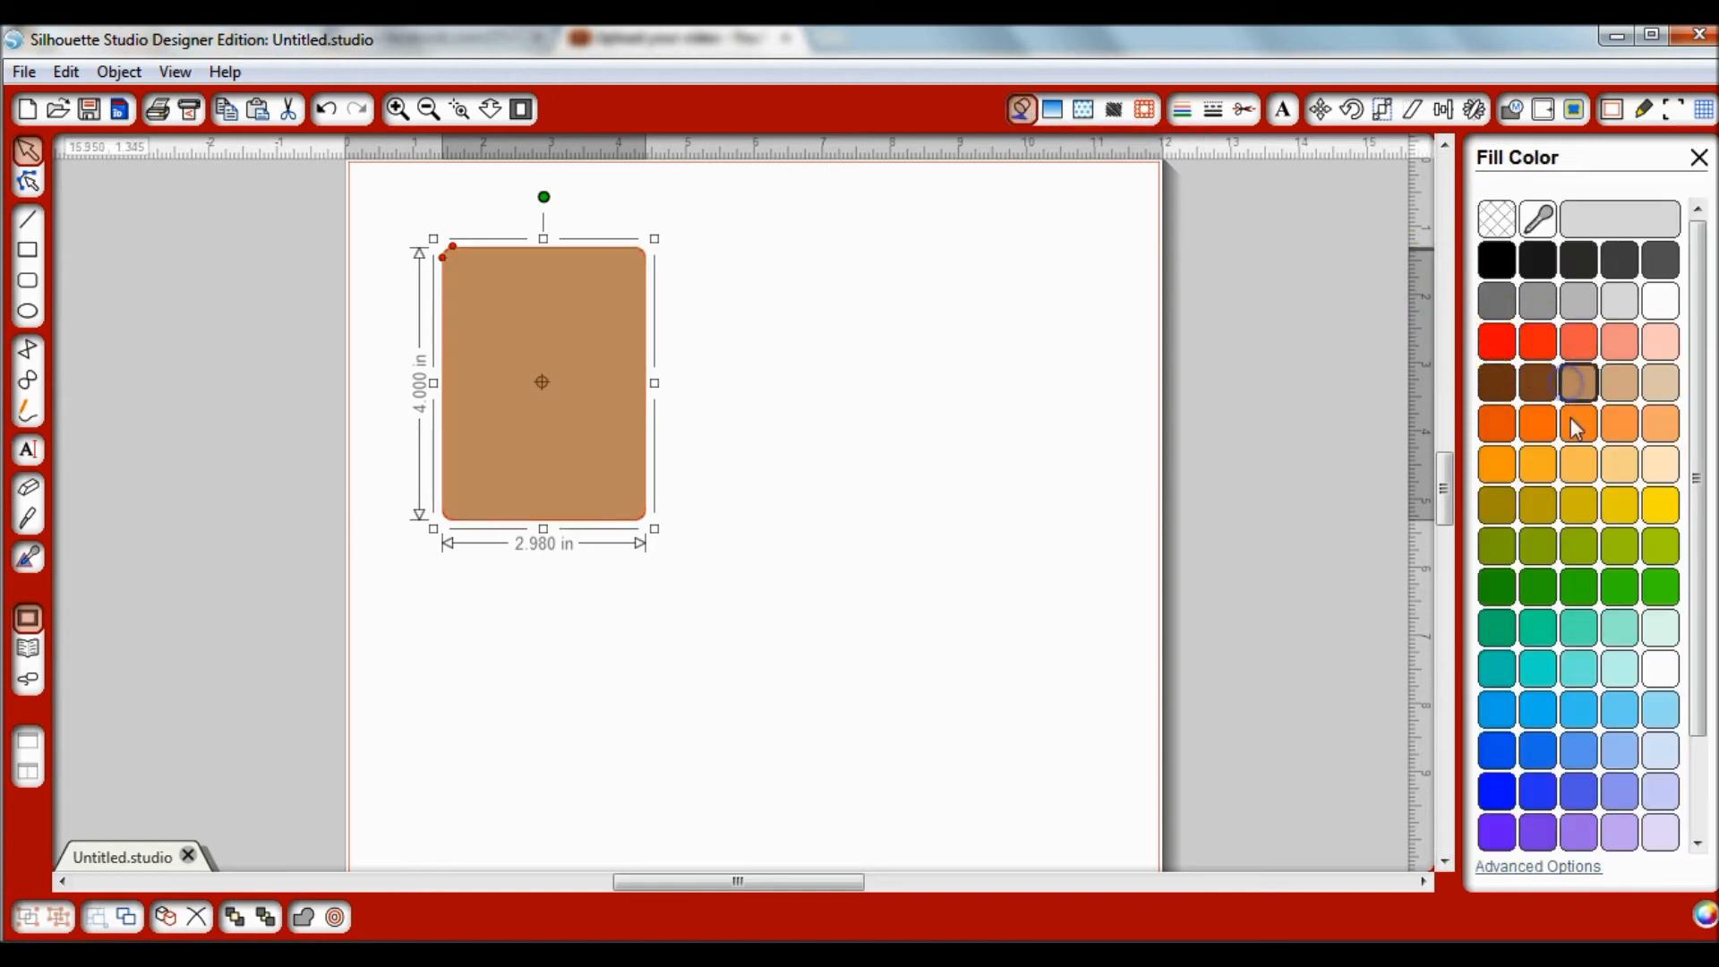
click(1577, 427)
click(1526, 506)
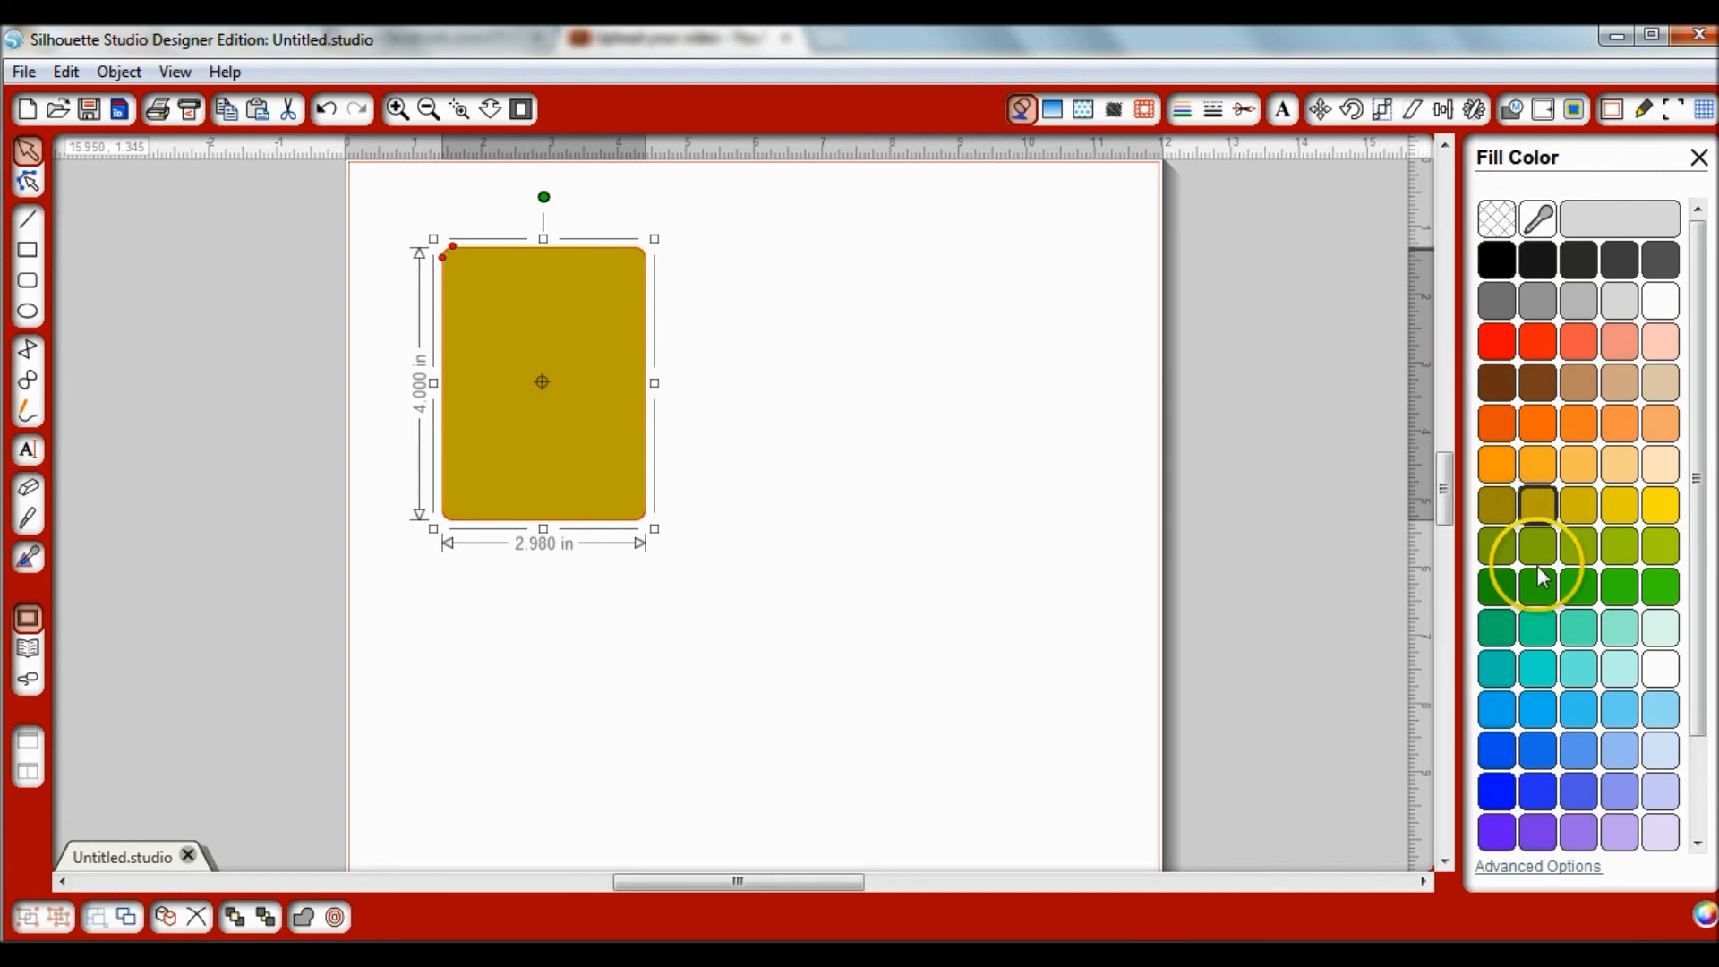
click(1537, 546)
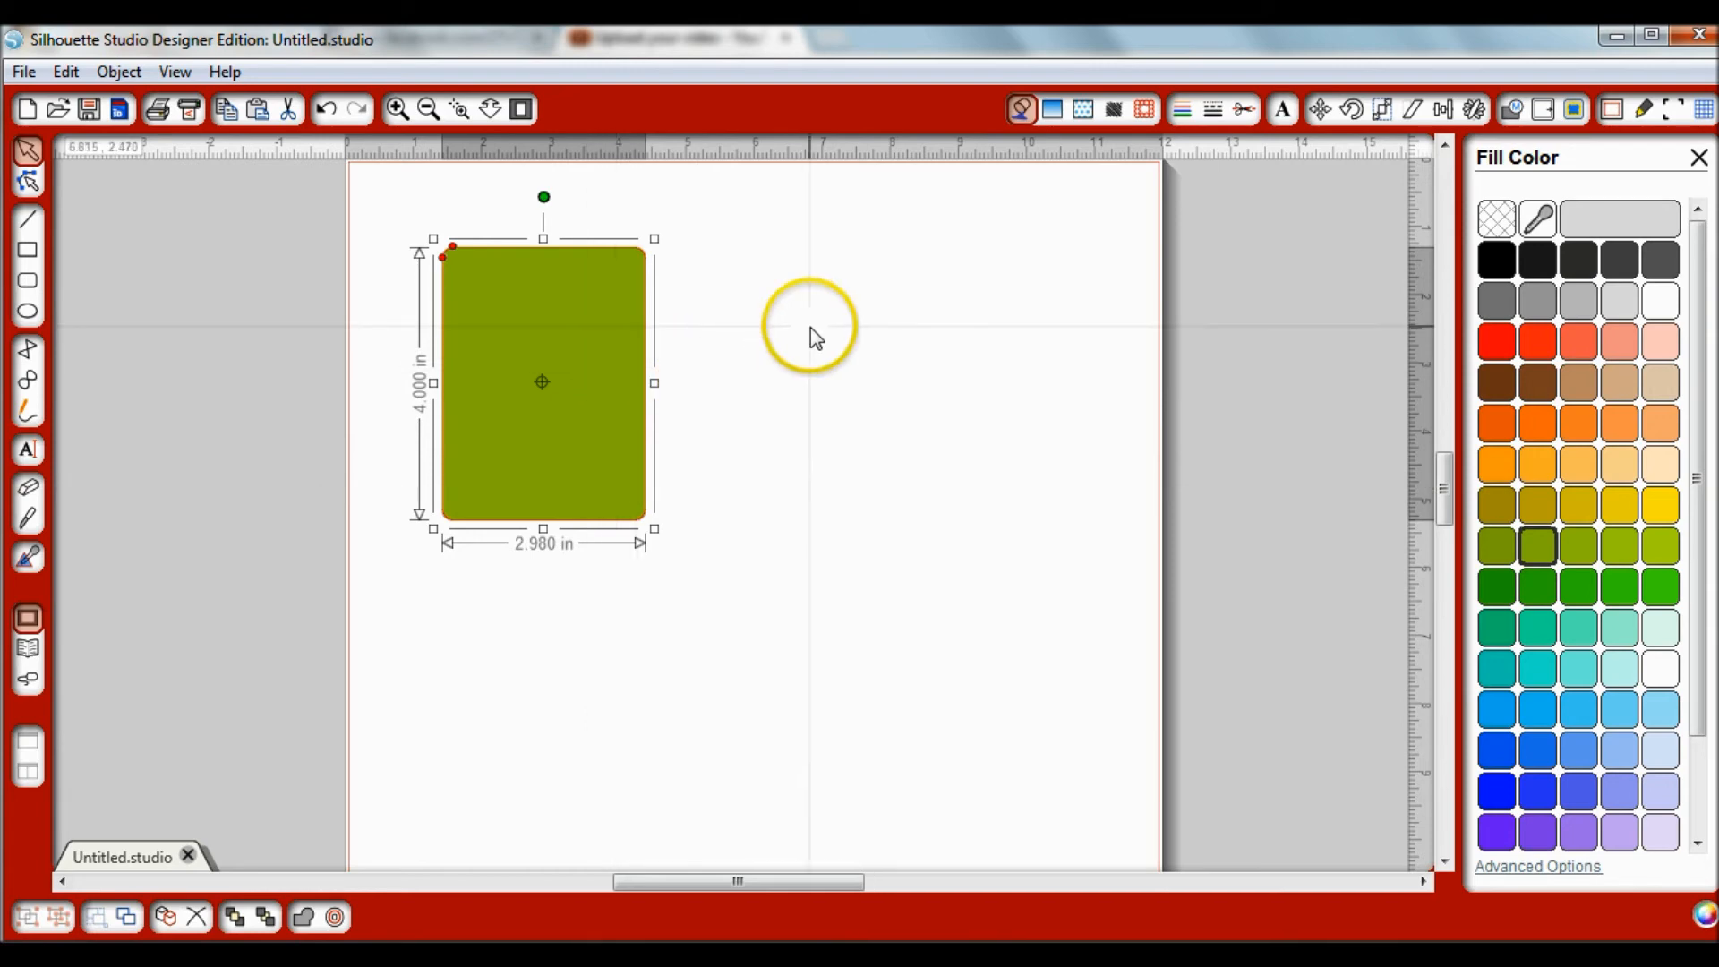
Try red, light green and blue gradient fills on the 4x3 vertical card.
click(1052, 110)
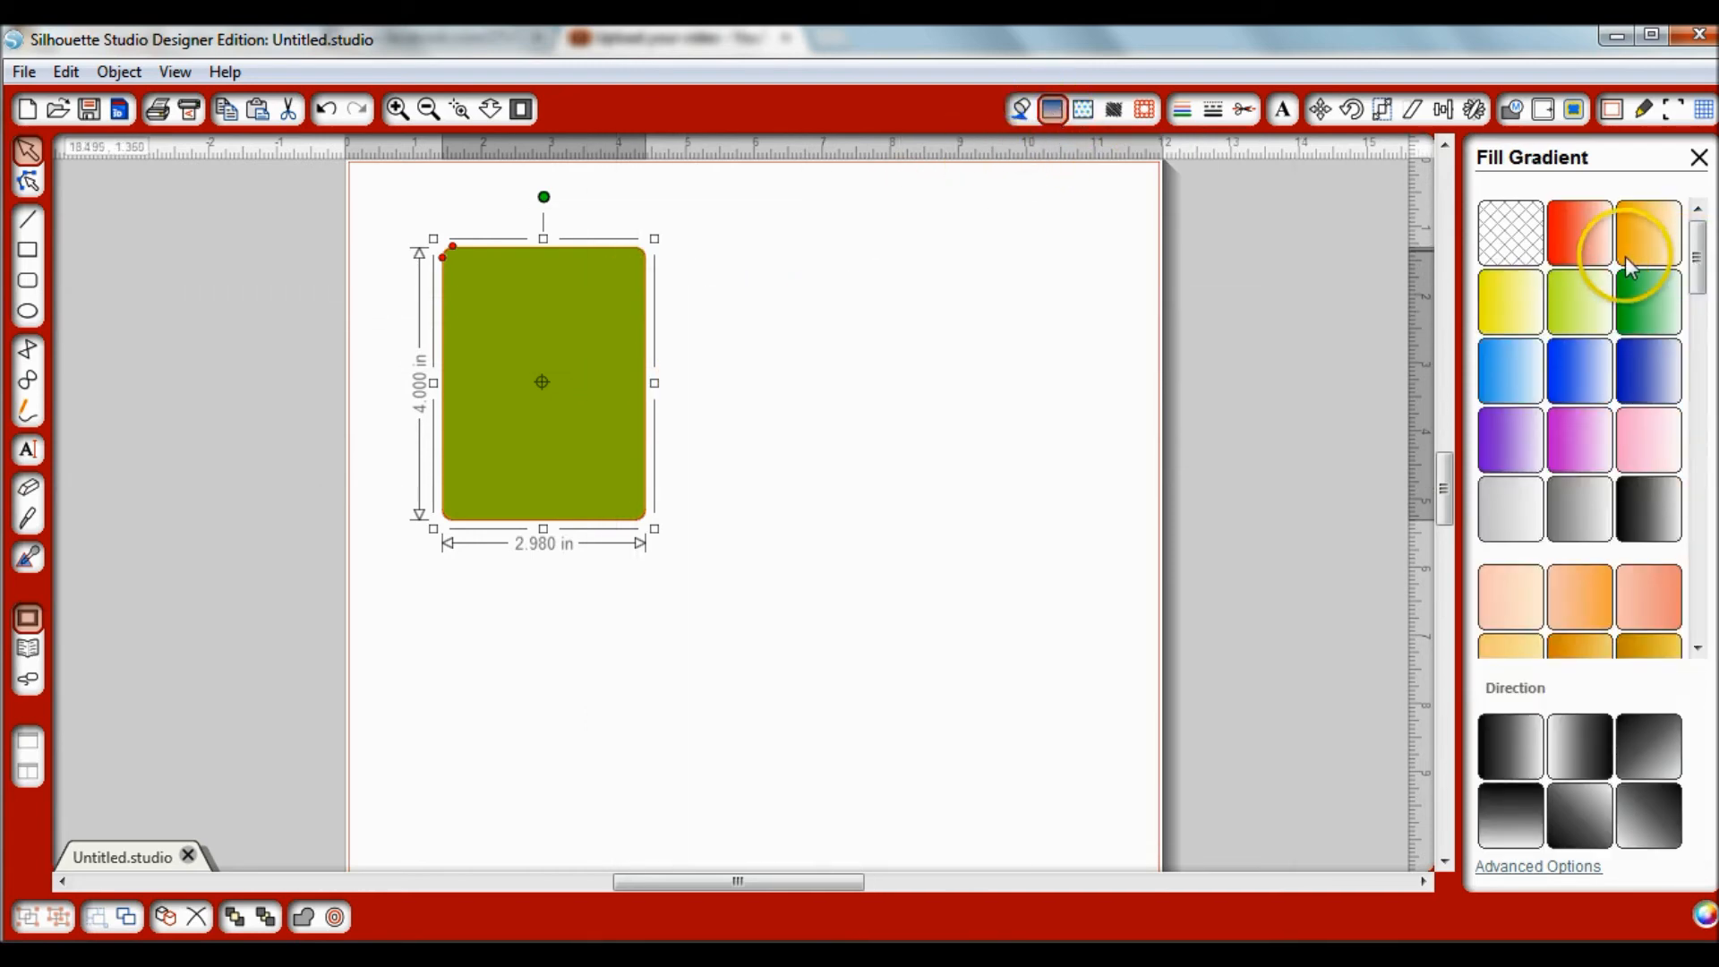
click(1574, 235)
click(1573, 297)
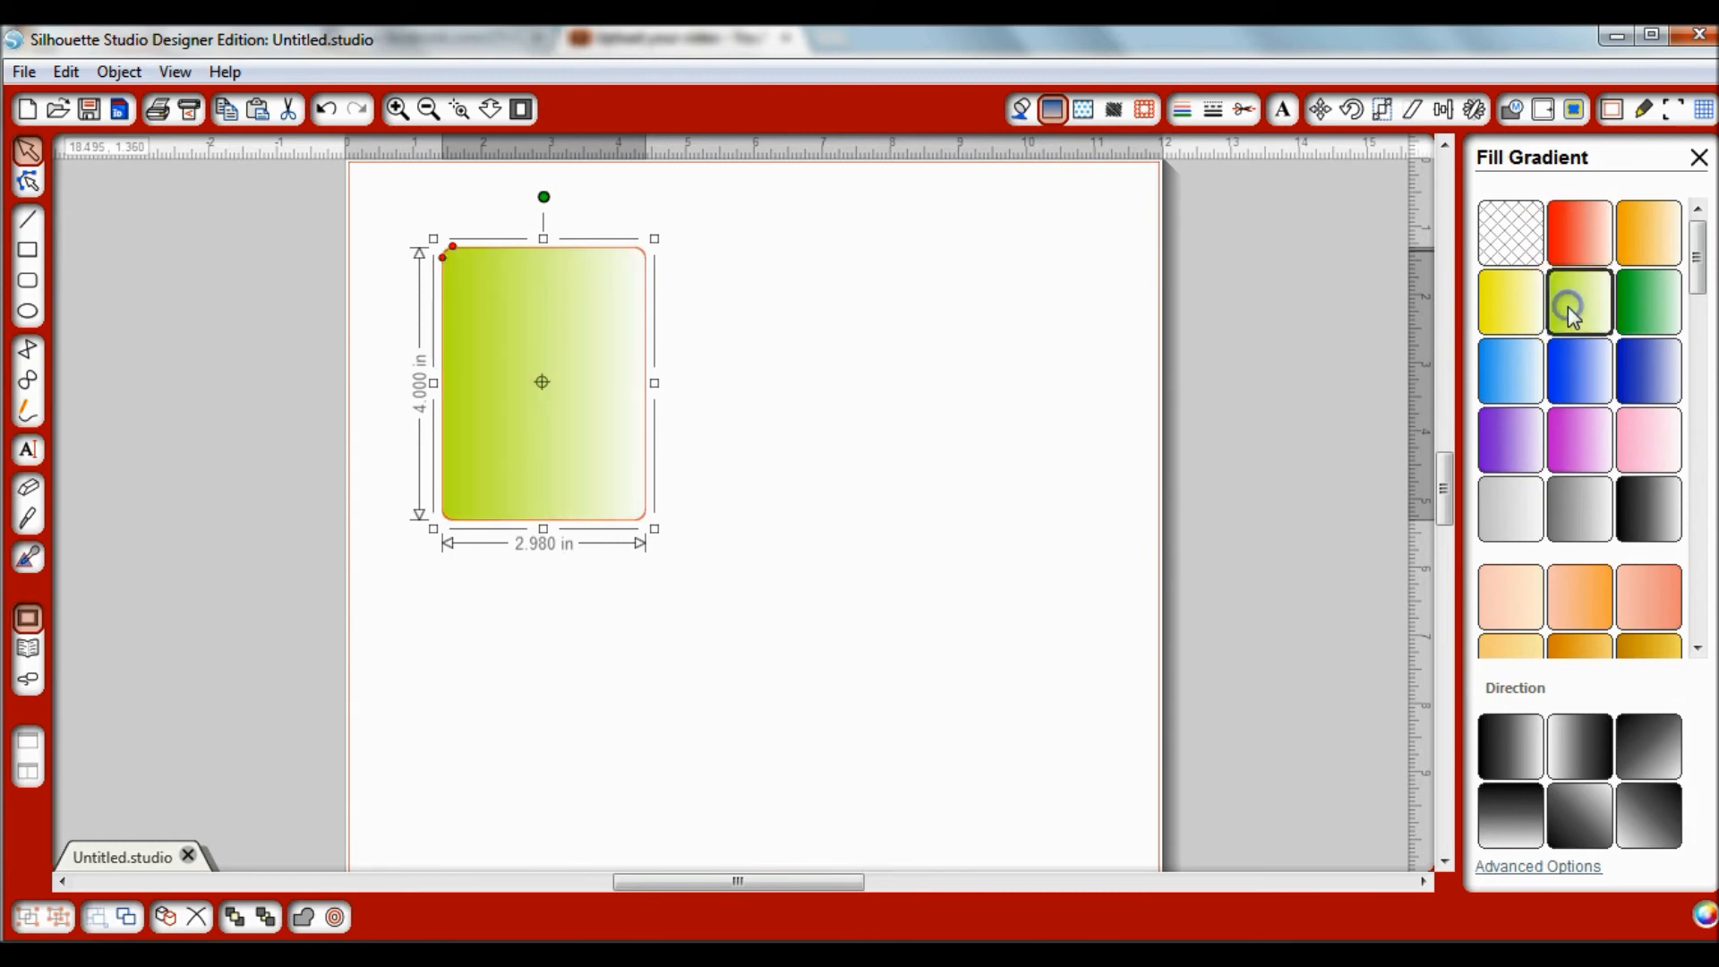
click(1580, 386)
Try the different gradient directions on the card, ending with a dark blue gradient that fades horizontally to white.
click(1517, 733)
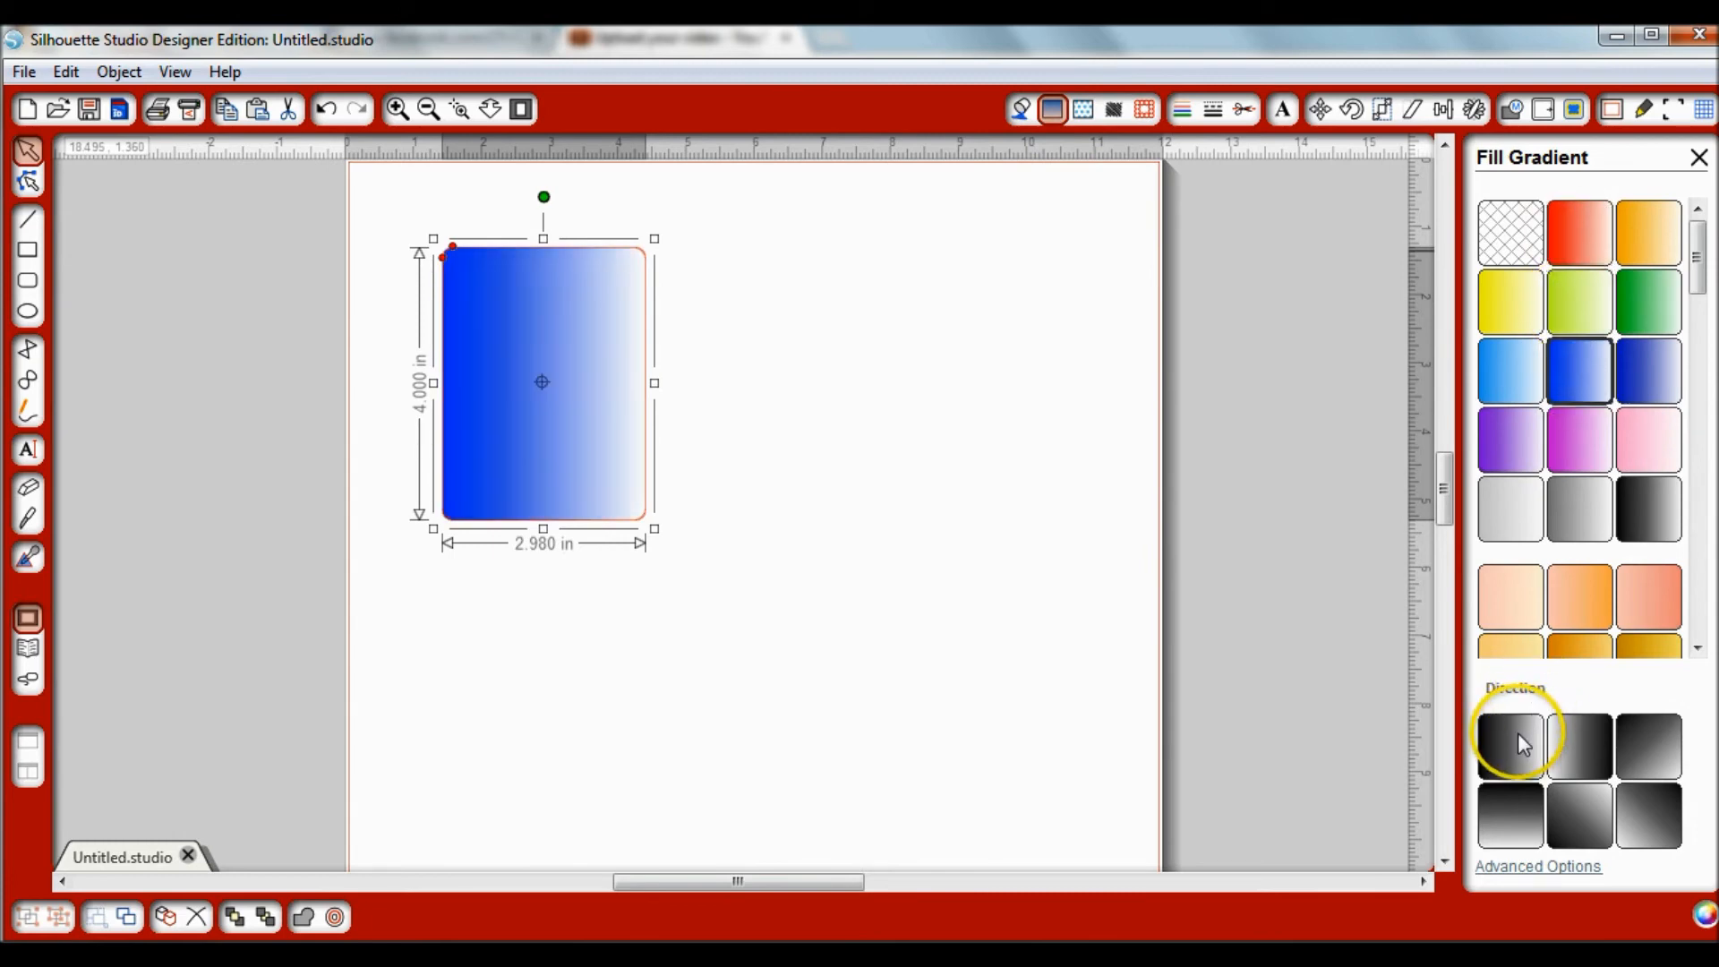
click(1592, 757)
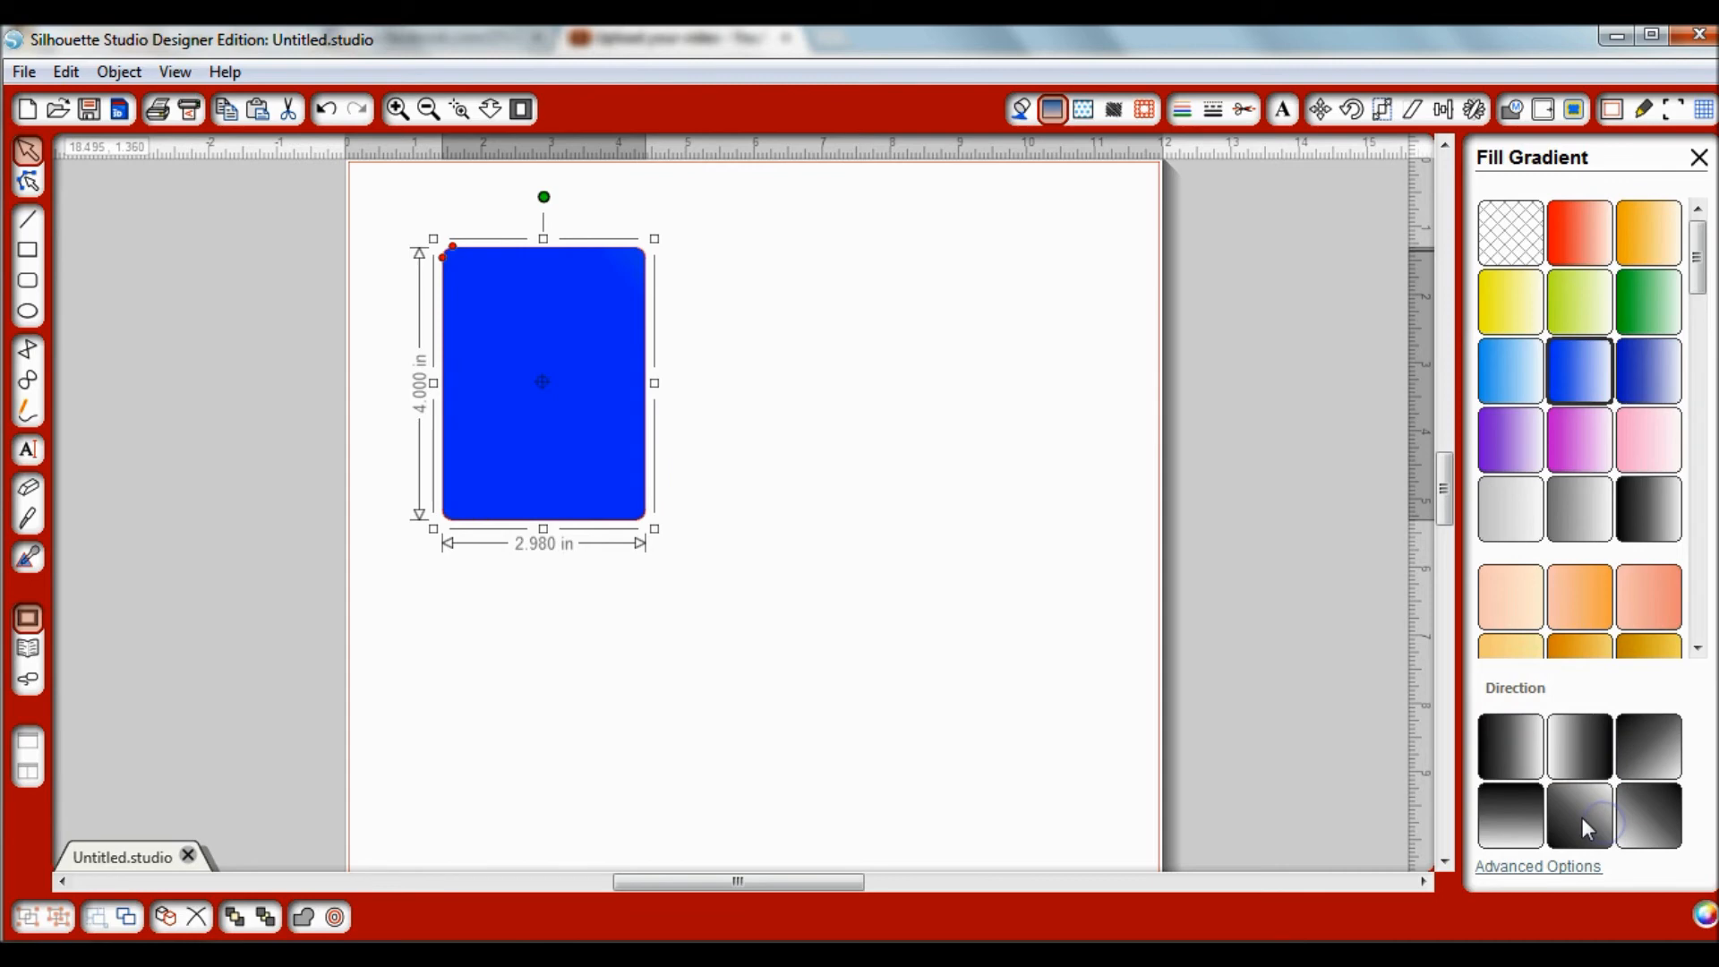
click(1576, 394)
click(1533, 743)
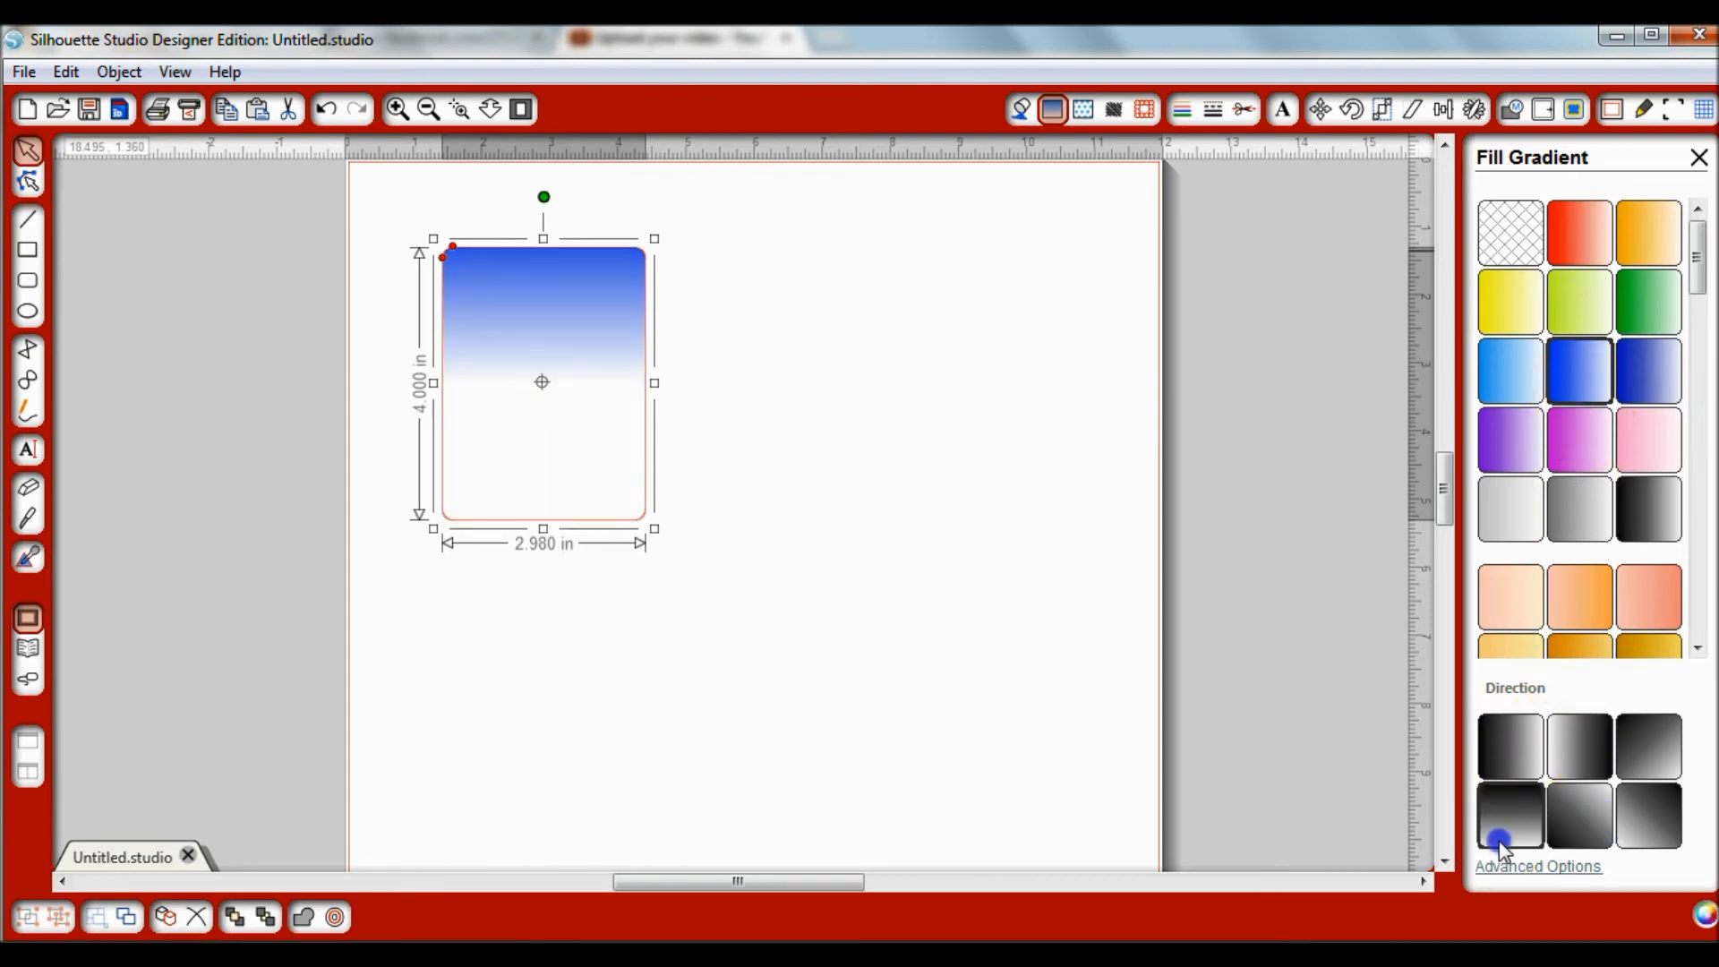
click(1645, 827)
click(1655, 747)
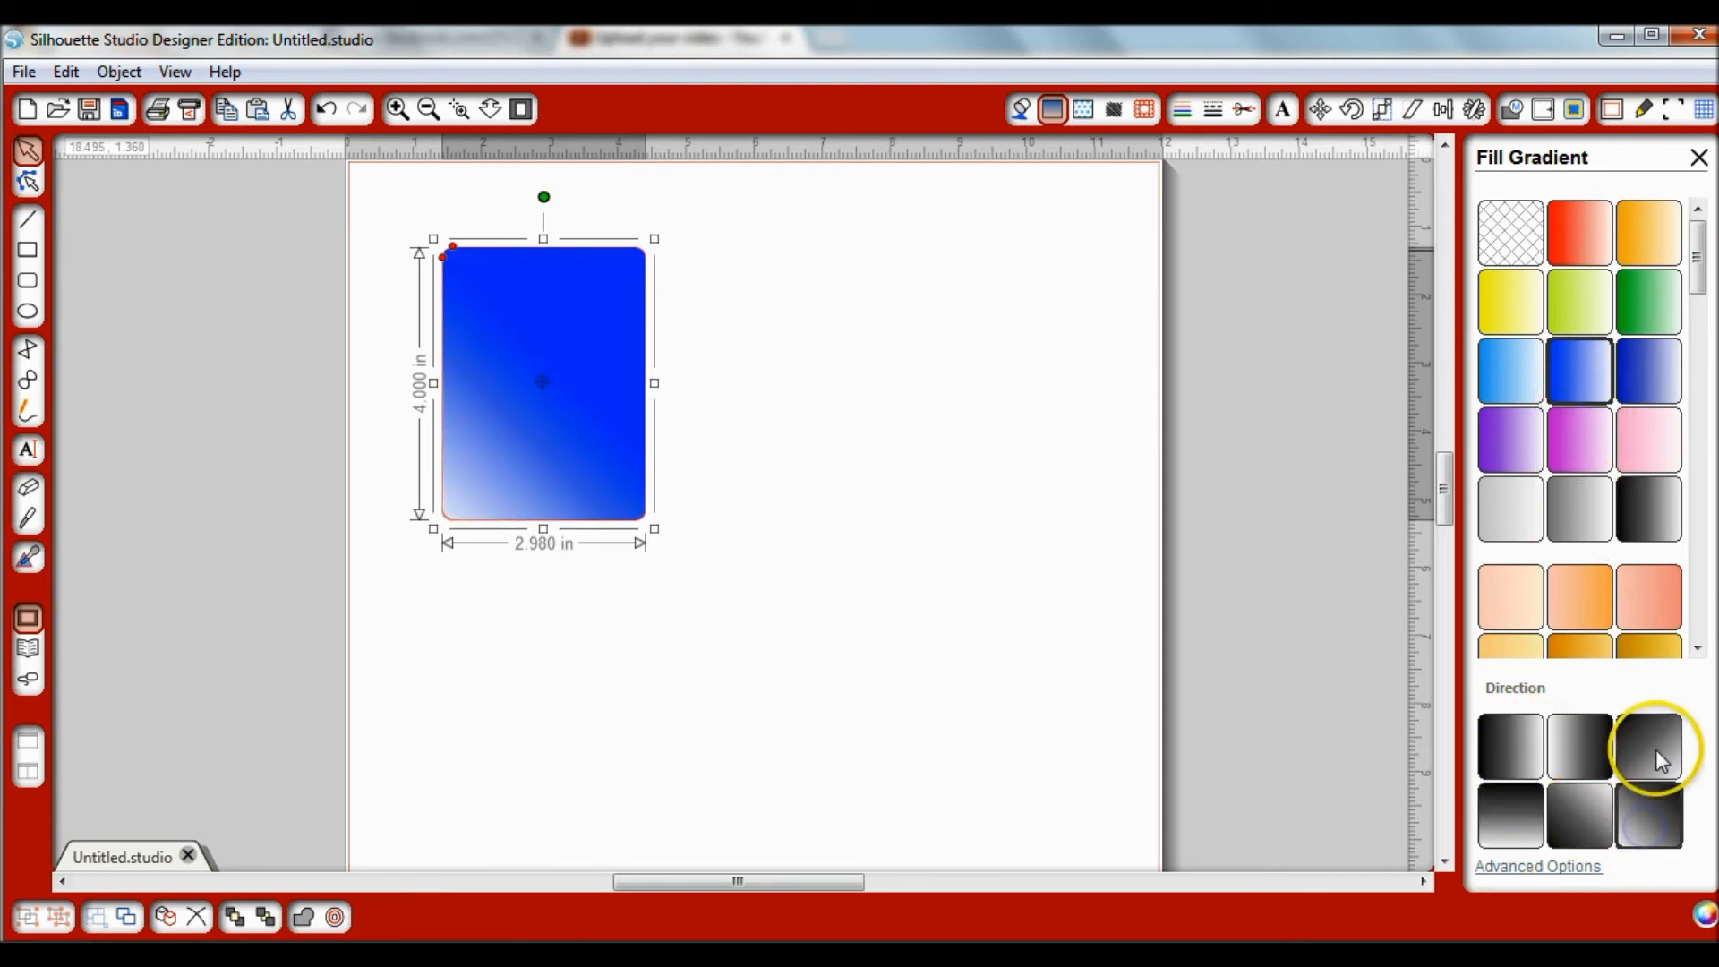
click(1581, 744)
click(1512, 743)
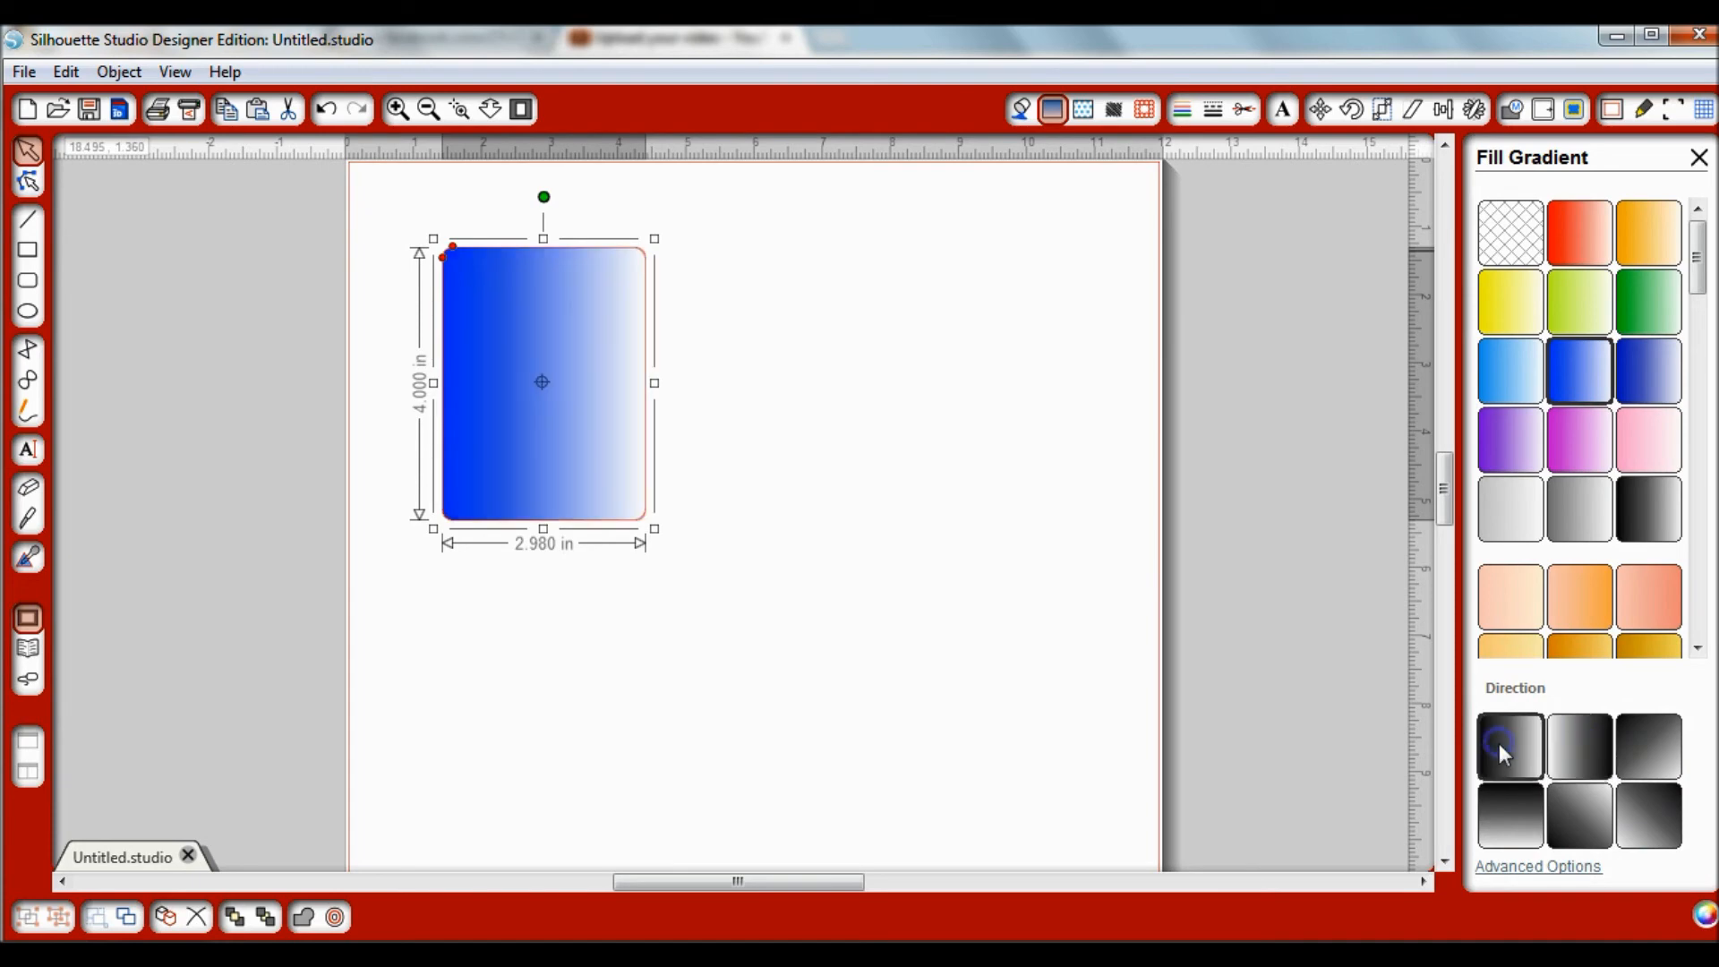
click(1687, 494)
click(1654, 377)
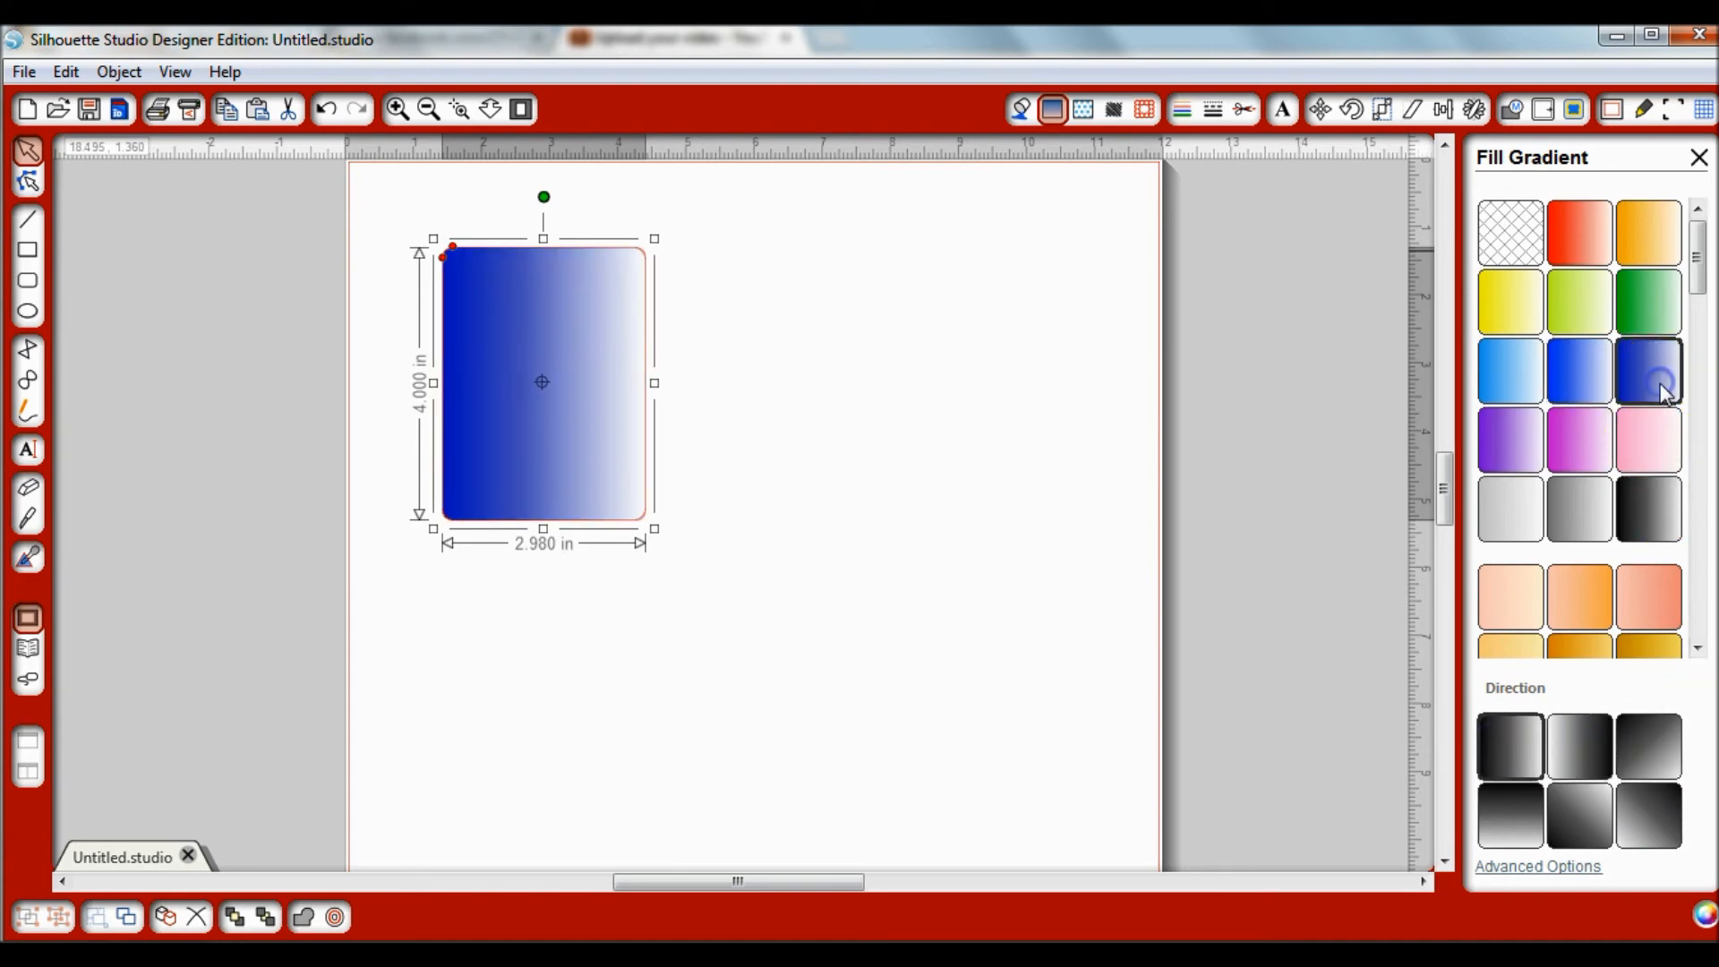
Try two Echo Park - Be Mine patterns on the card, then fill it with the butterfly pattern from Echo Park - Hello, Spring.
click(1082, 111)
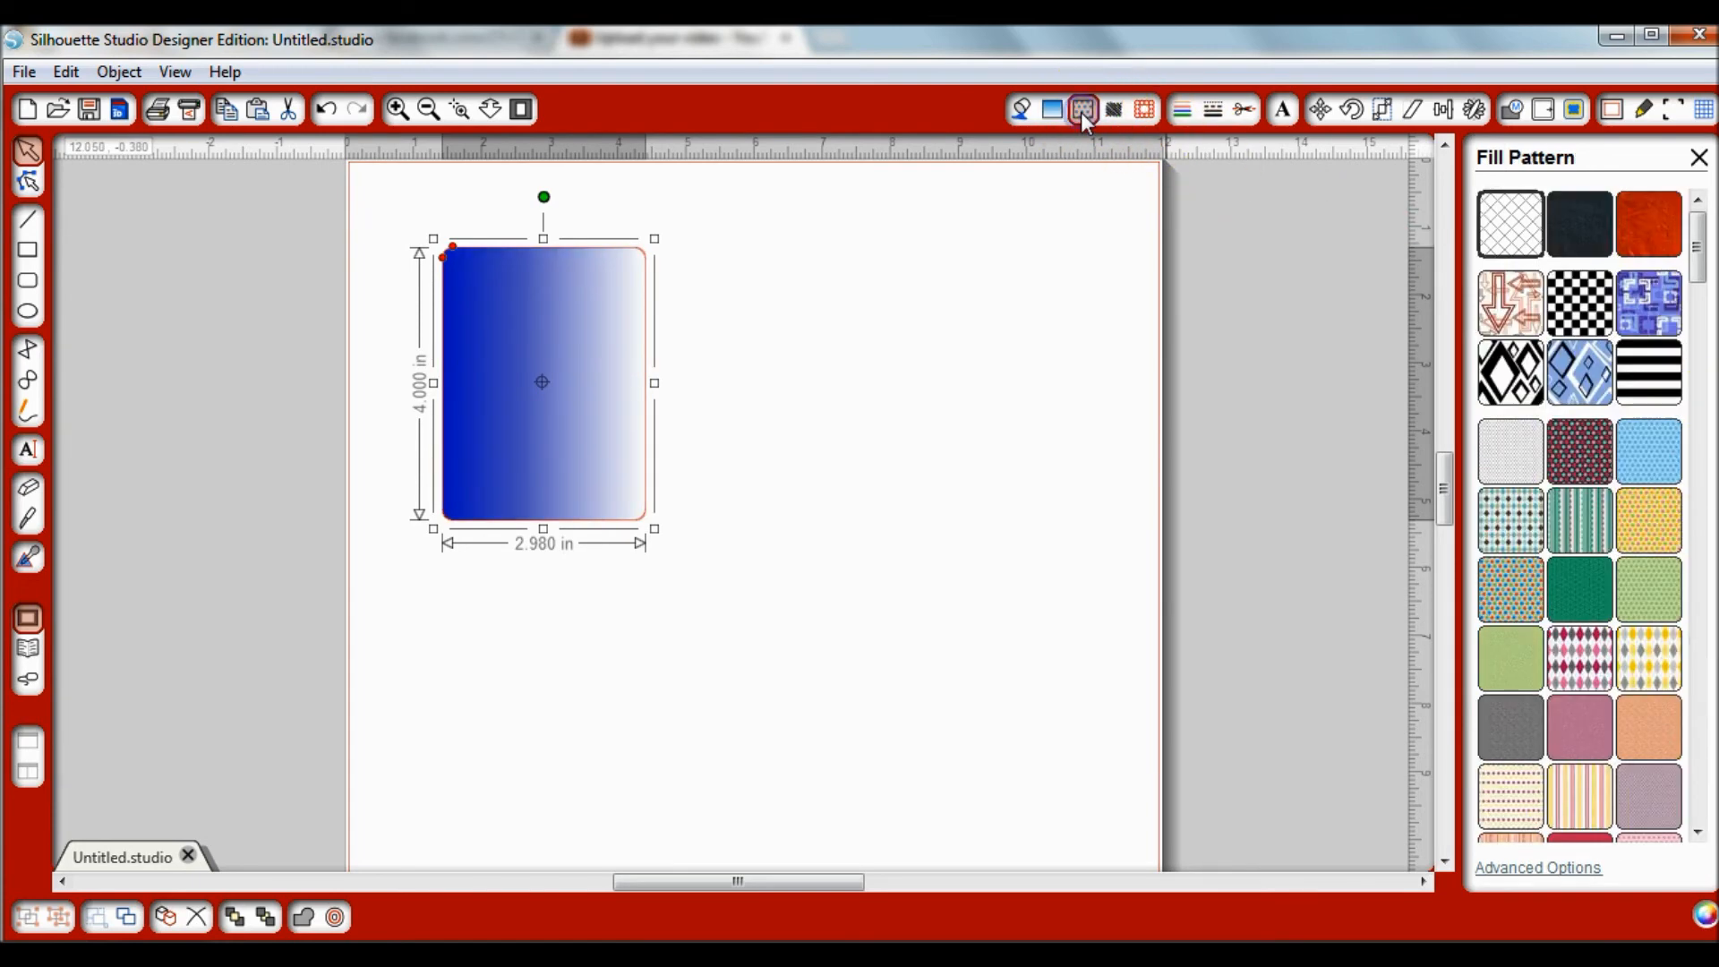
drag(1419, 261, 1092, 127)
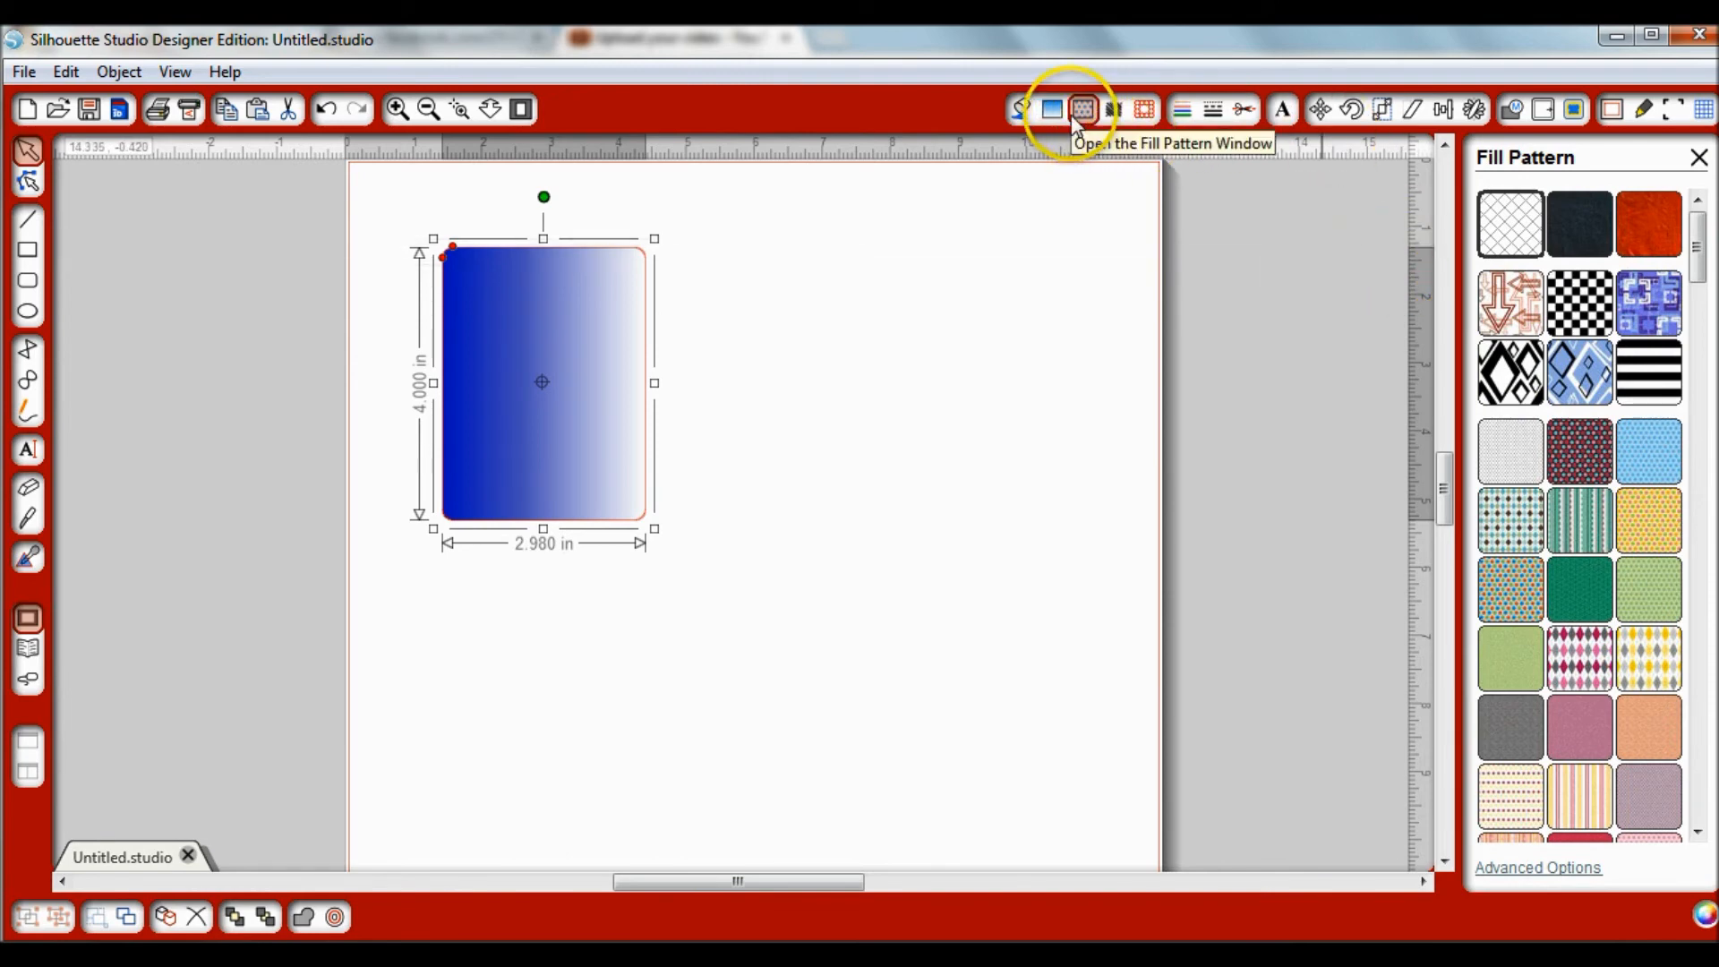
drag(1694, 238, 1700, 408)
click(1513, 350)
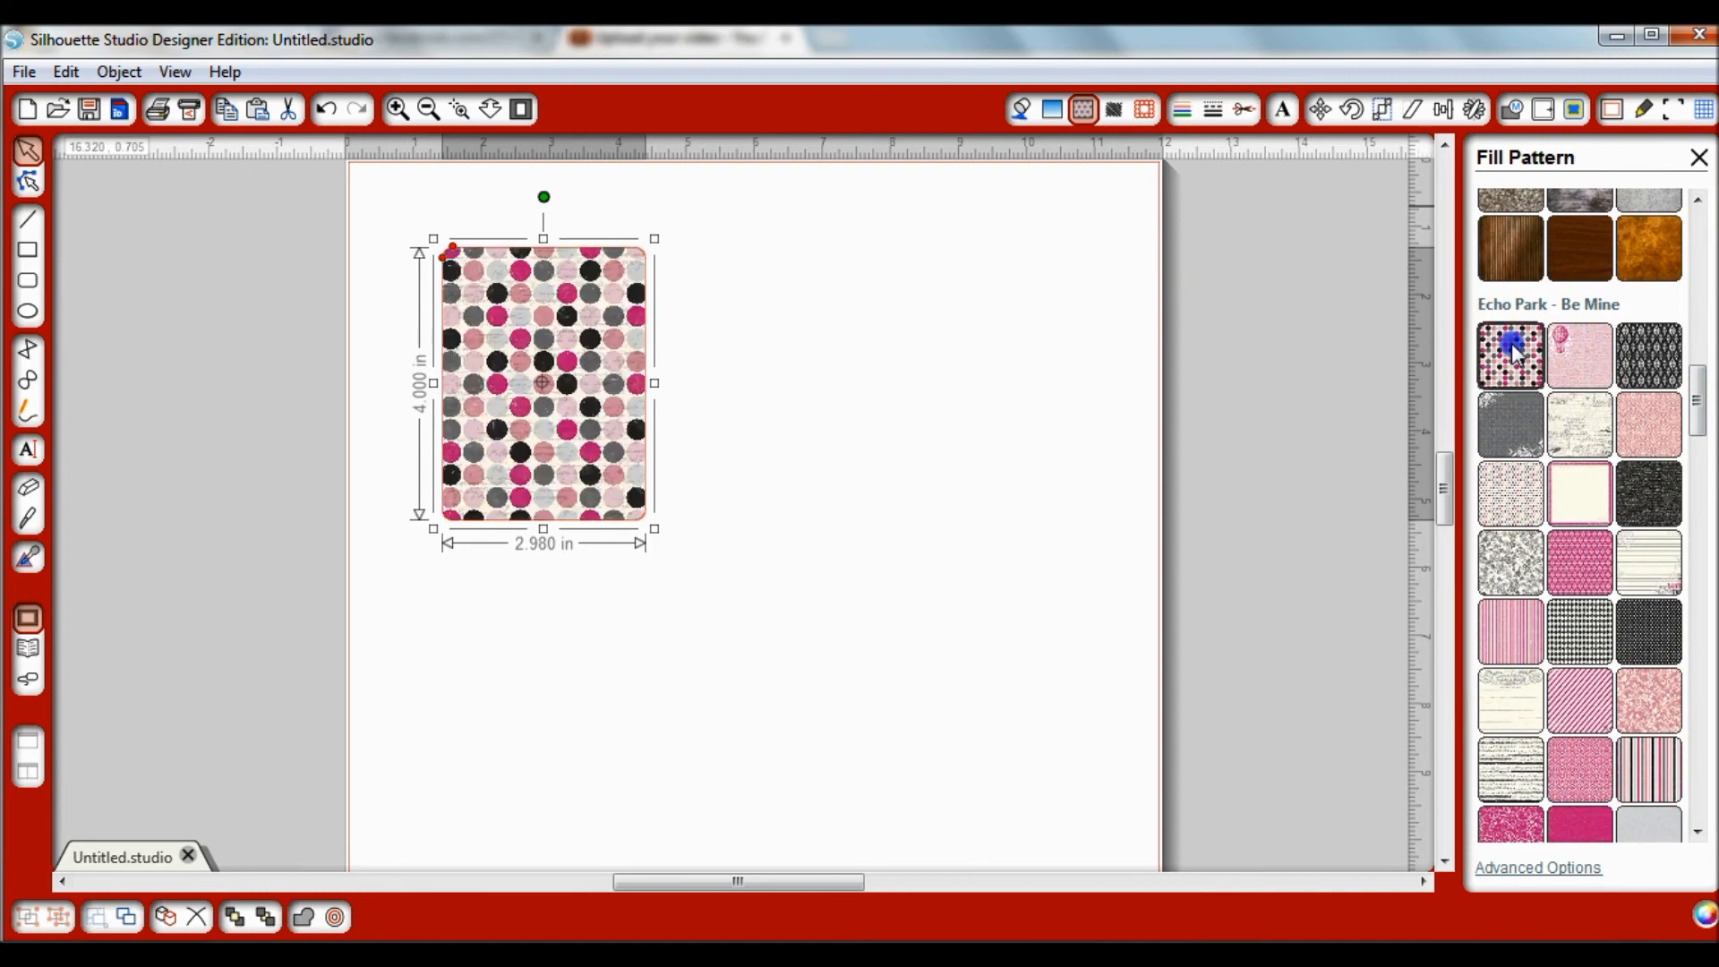
click(1575, 447)
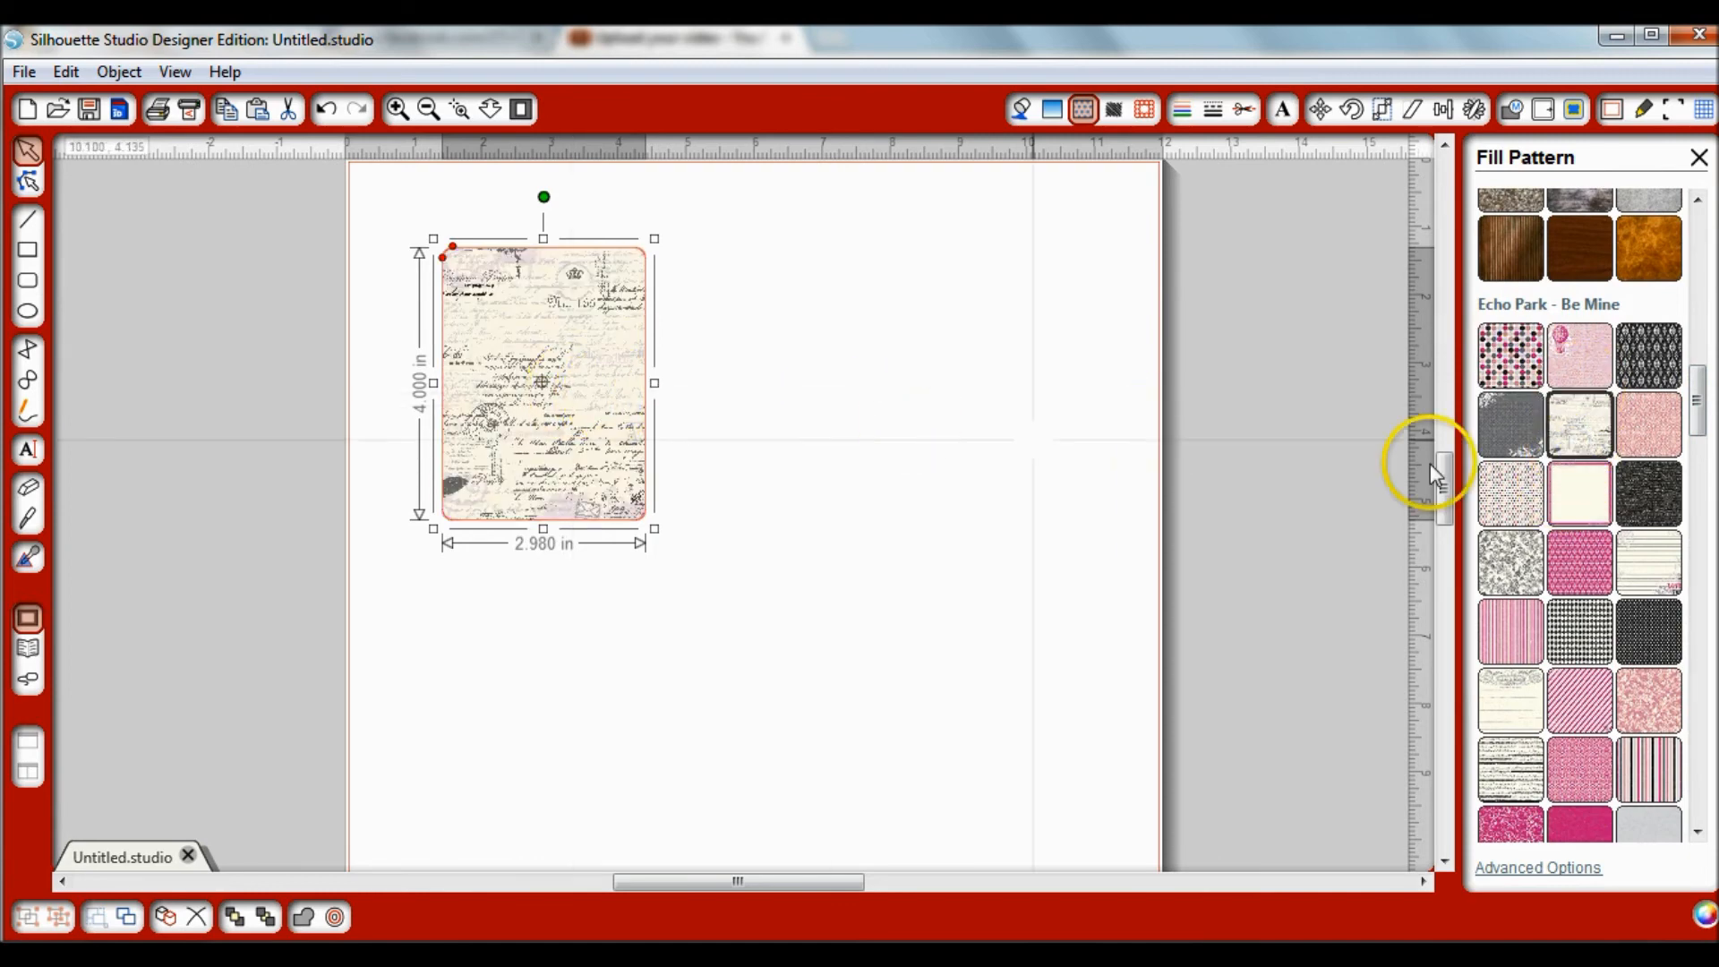
drag(1694, 439, 1697, 541)
click(1581, 462)
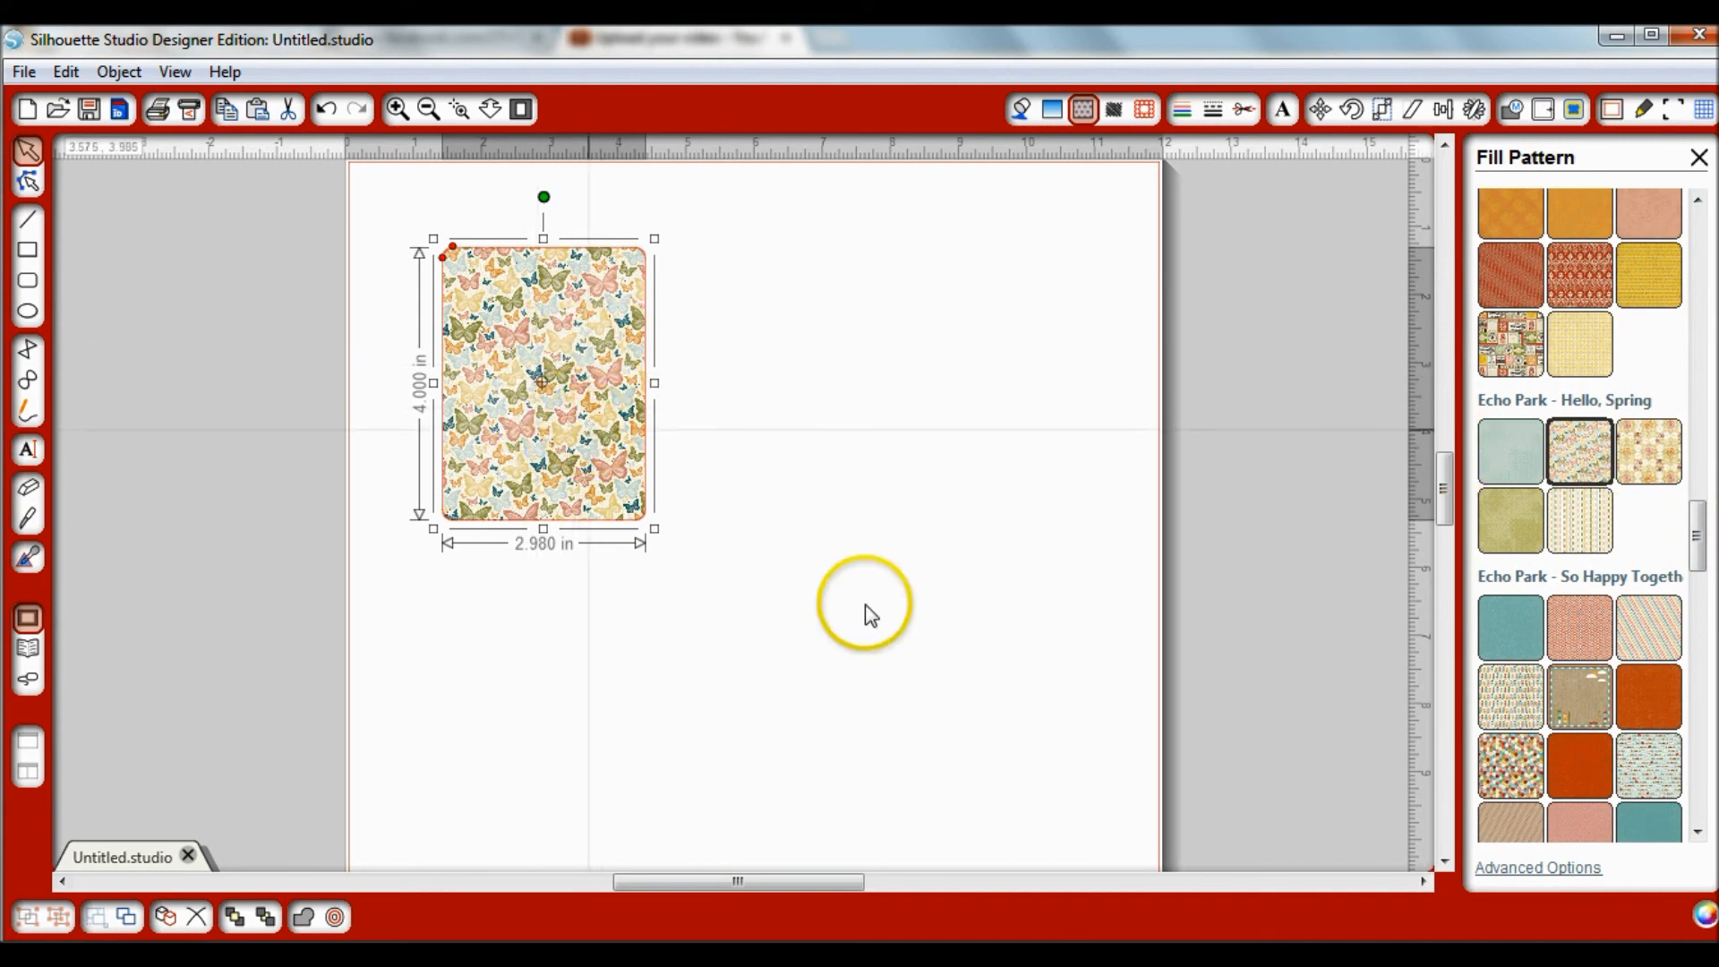
Scale the card's butterfly pattern to 170%, set its transparency to 36%, and deselect the card.
click(1576, 870)
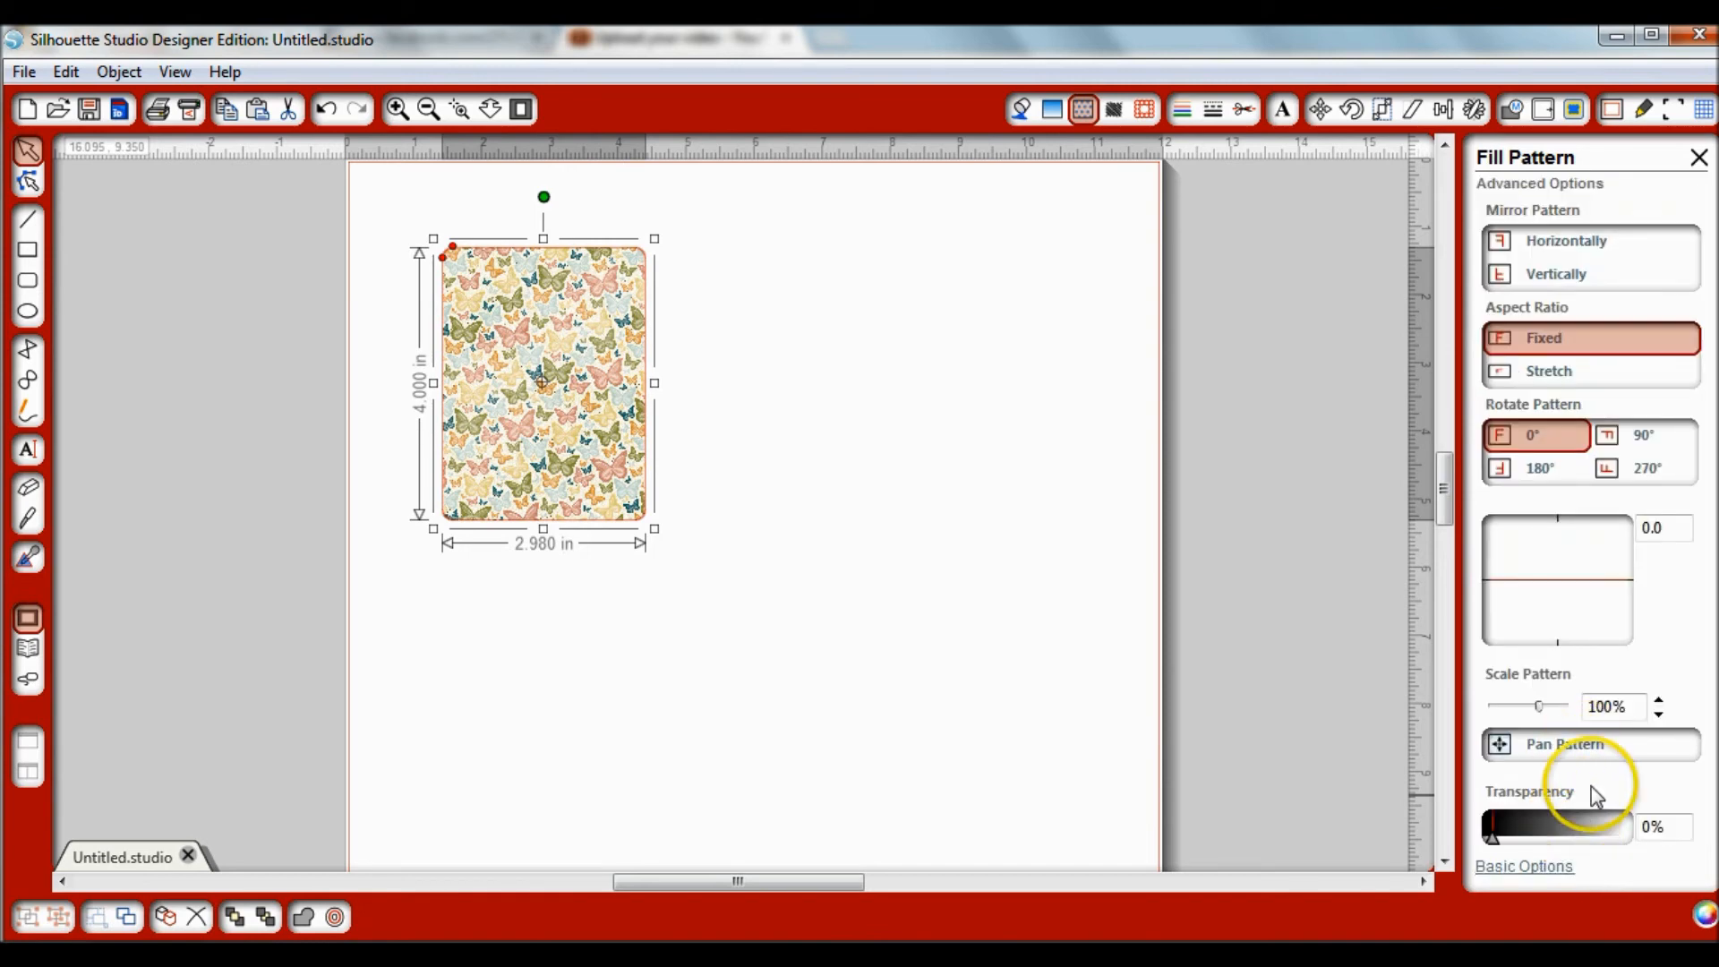
click(1659, 703)
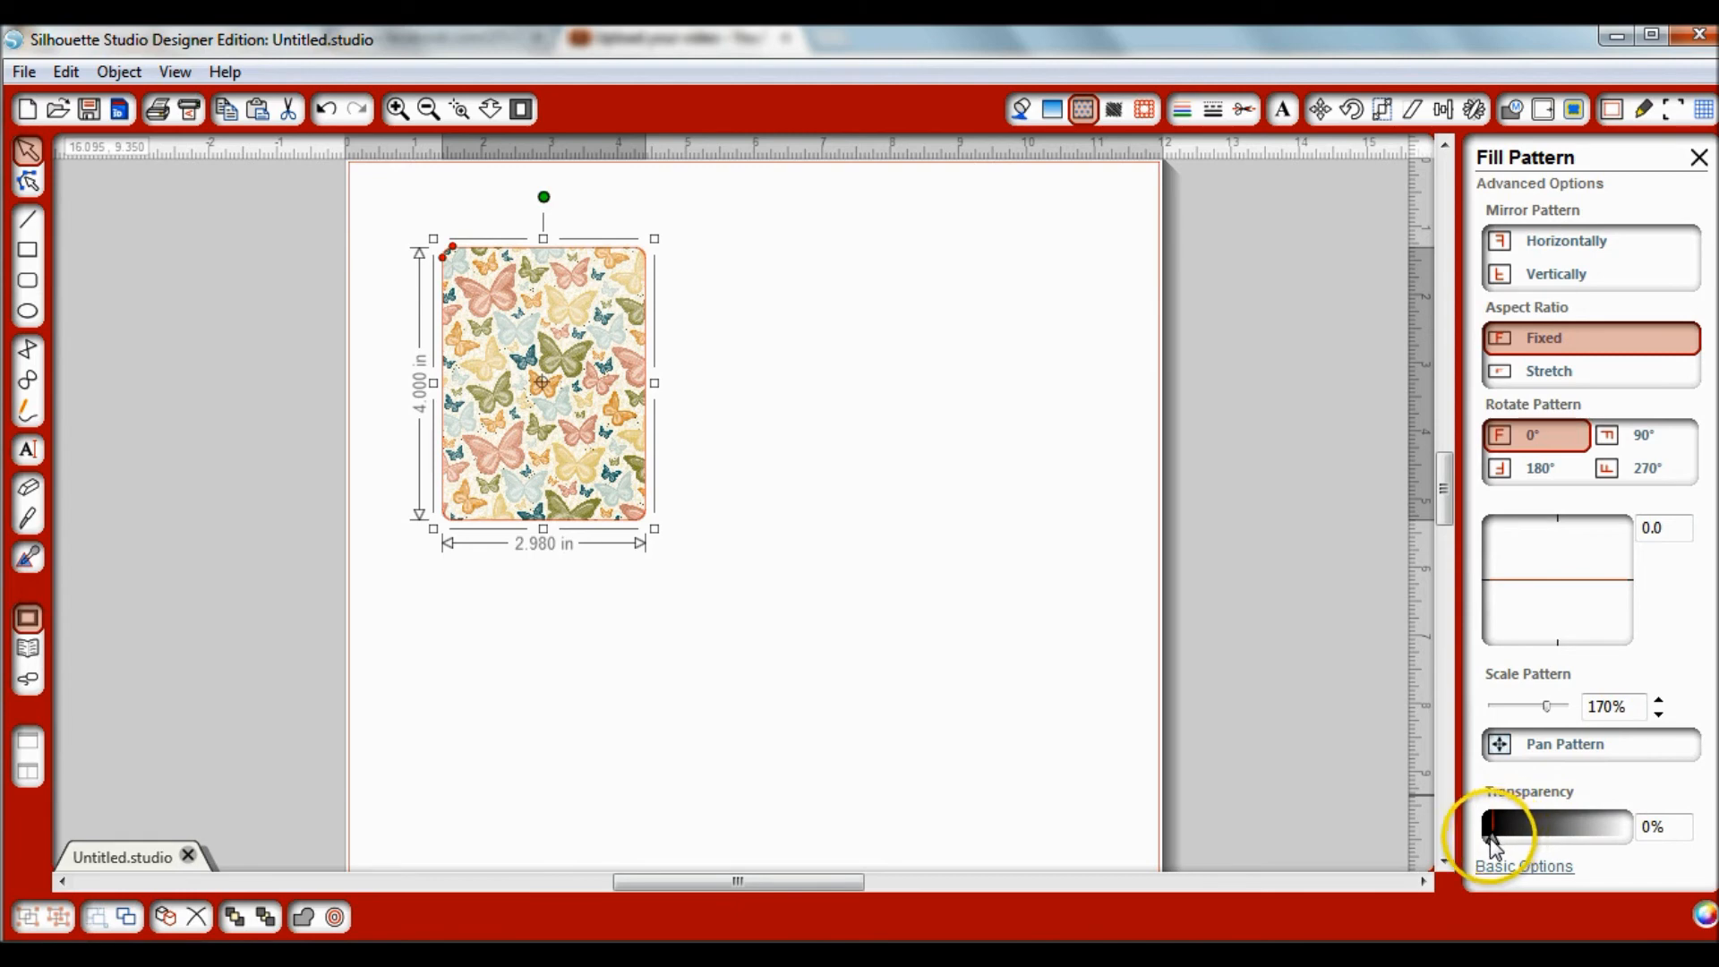
drag(1495, 839, 1546, 842)
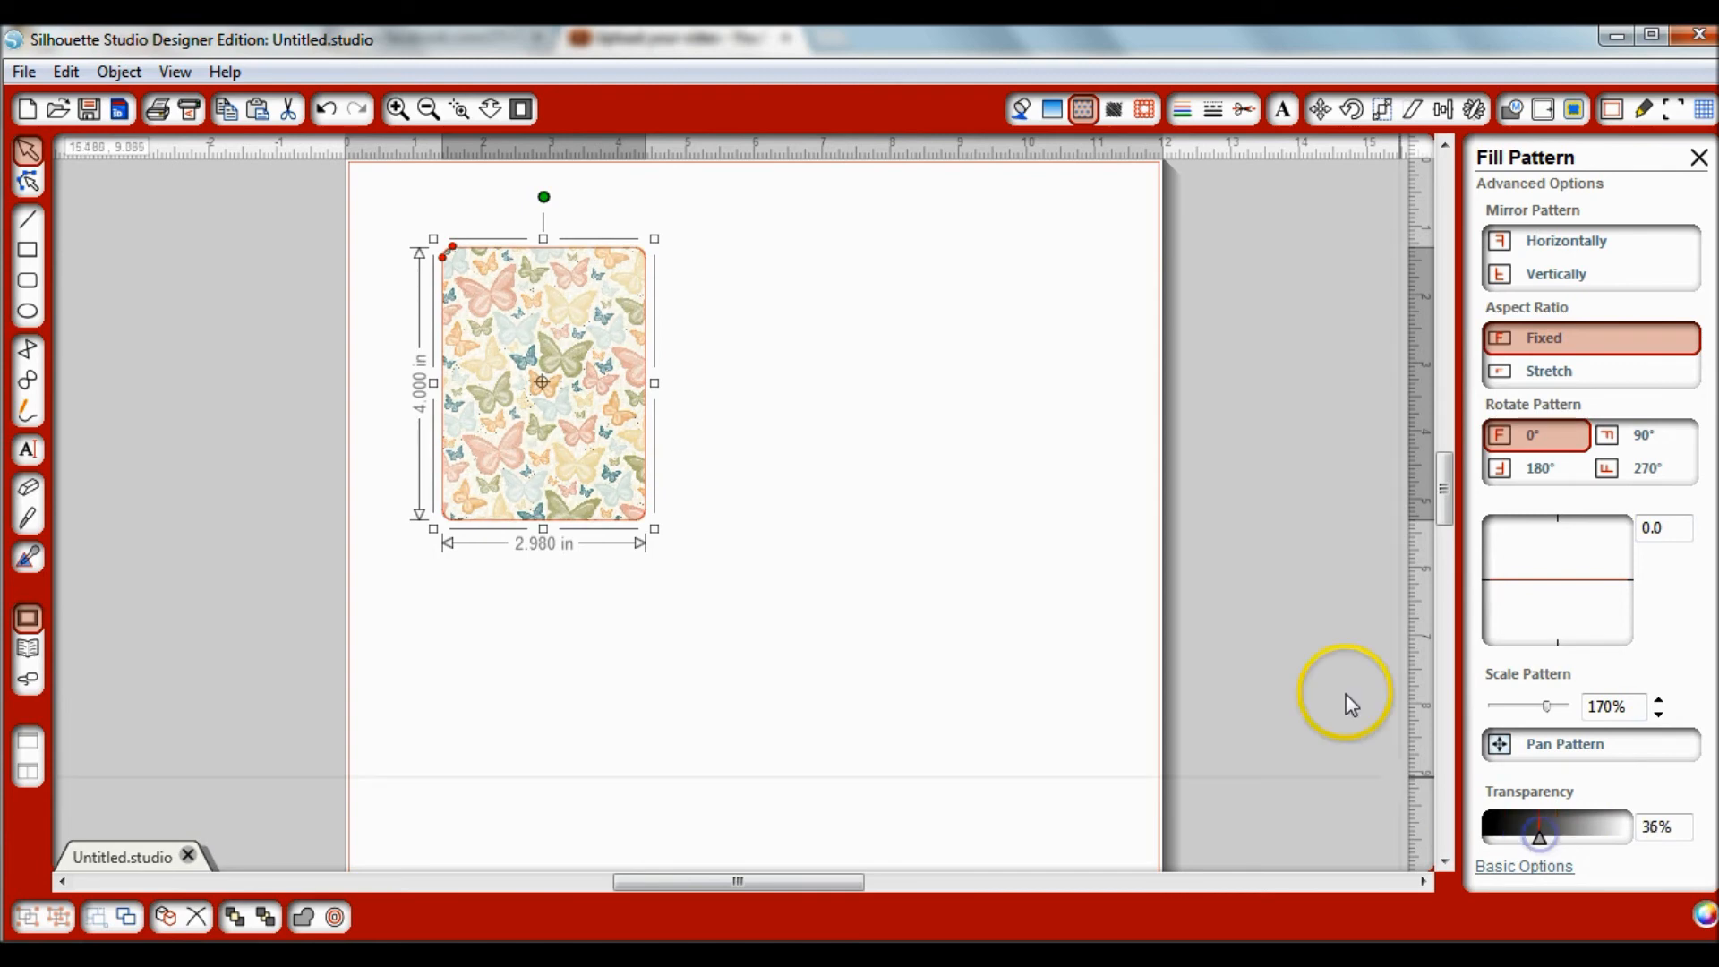
click(1342, 702)
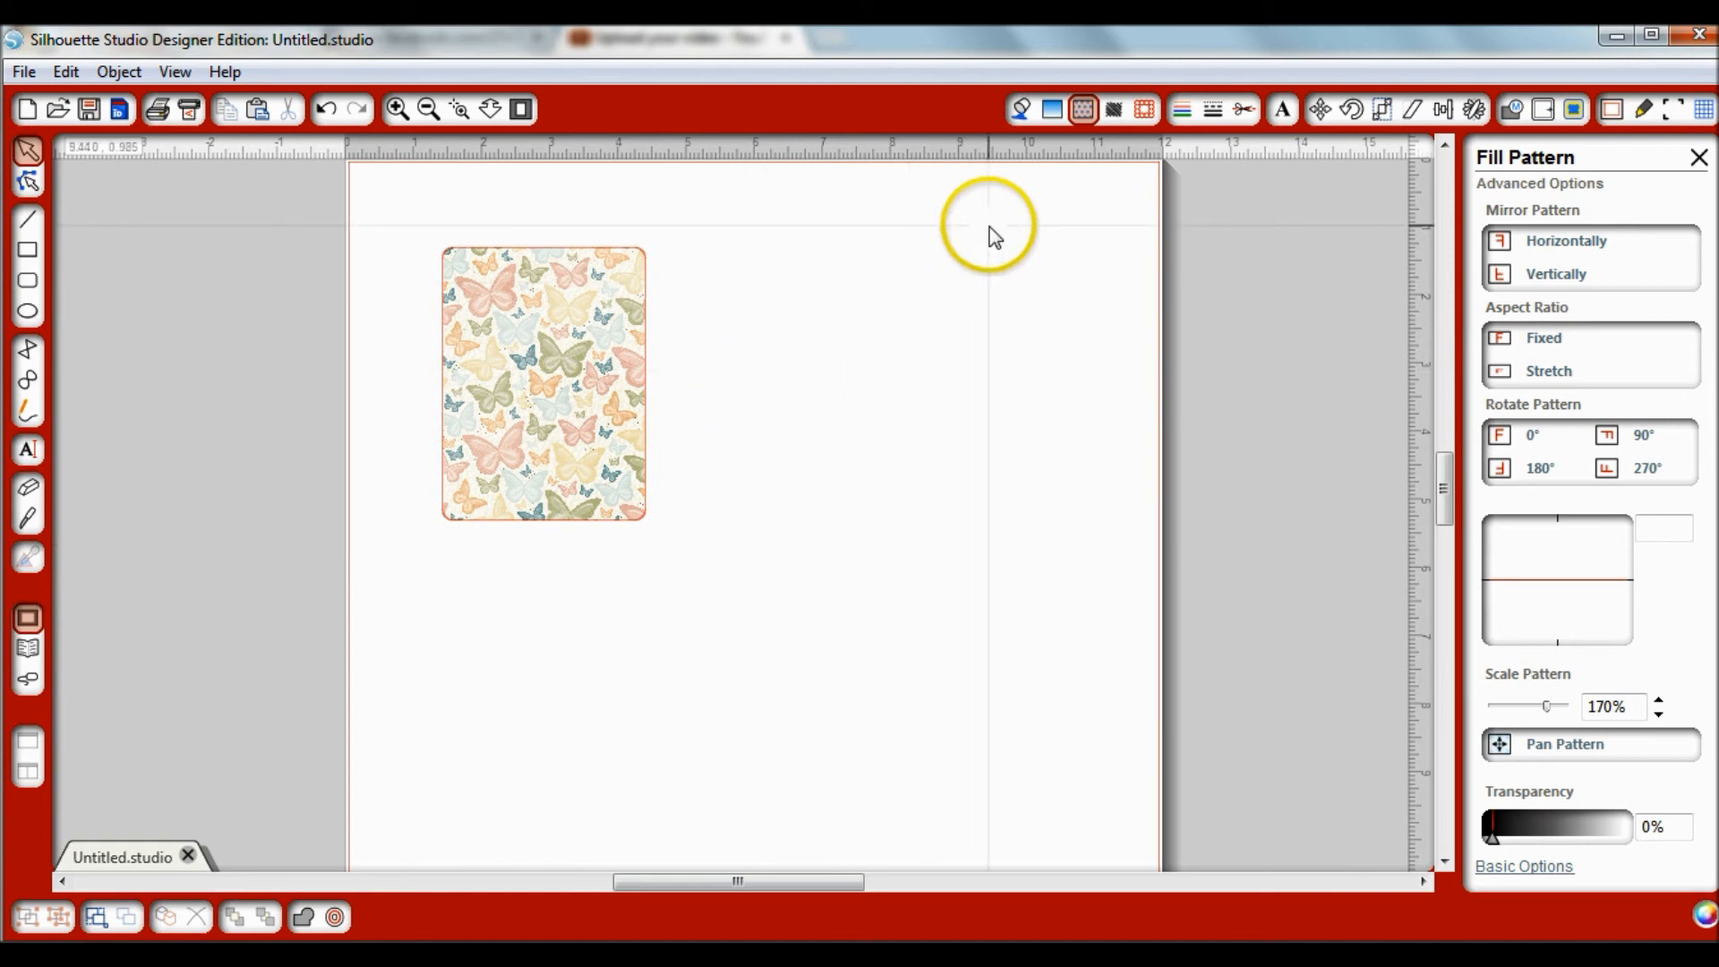
Check the card's cut outline in the Cut Style settings and return to the fill color options.
click(1244, 111)
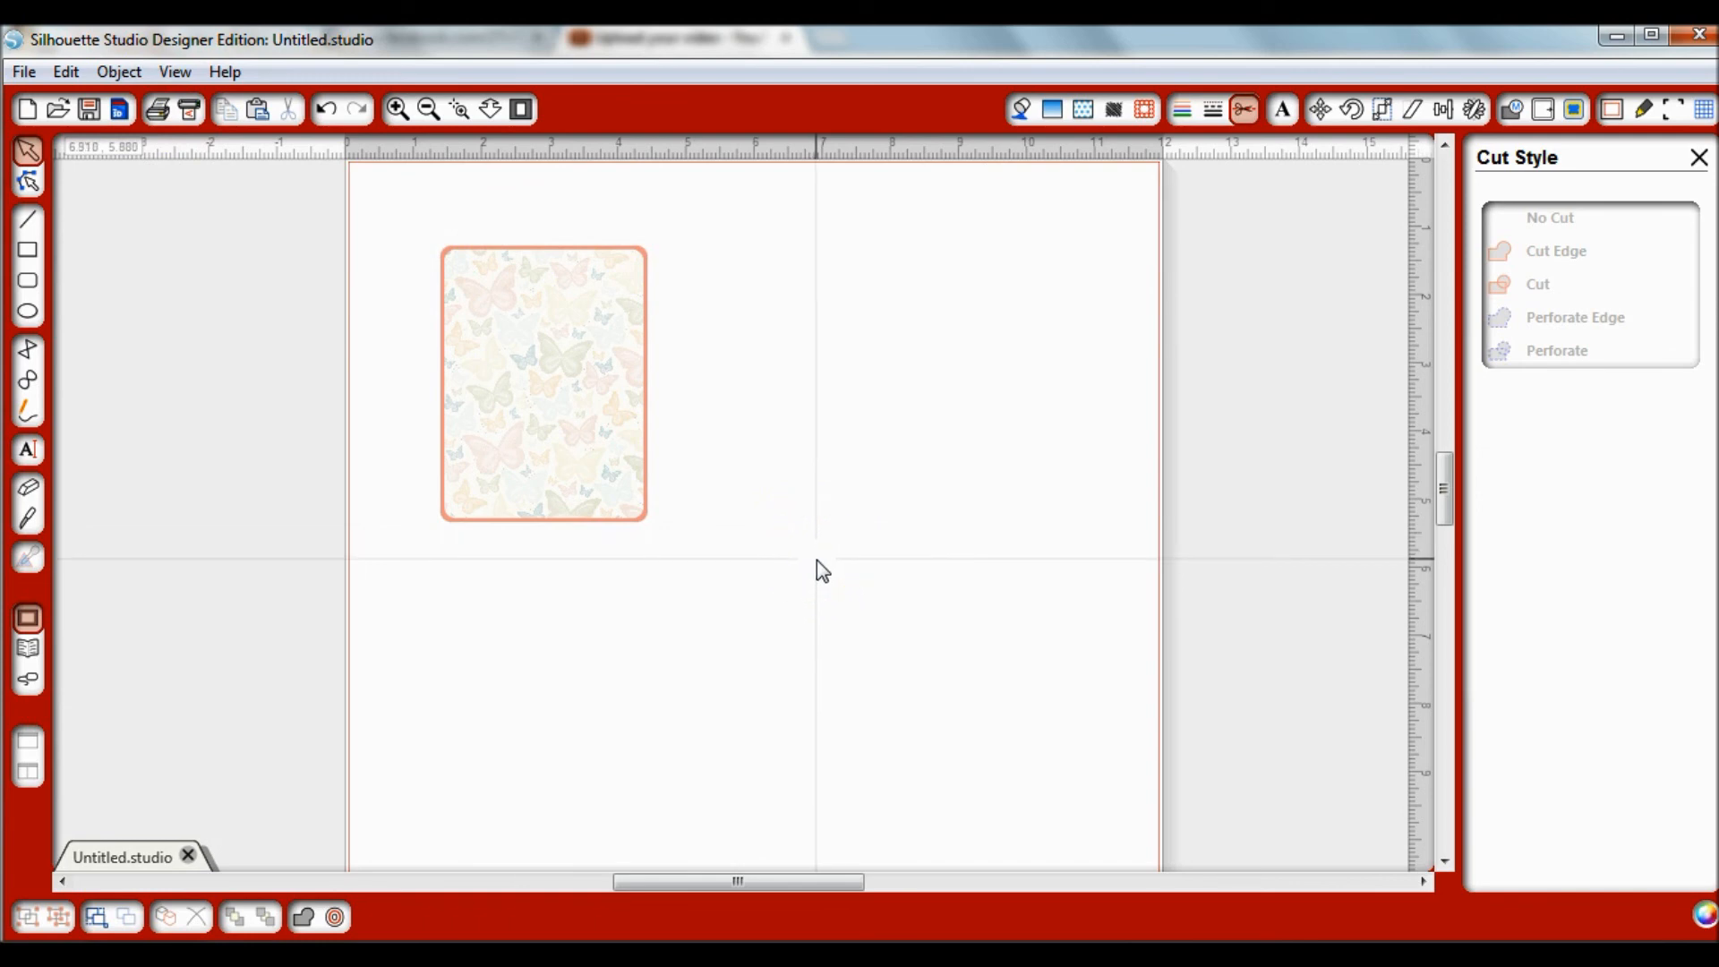
click(1020, 108)
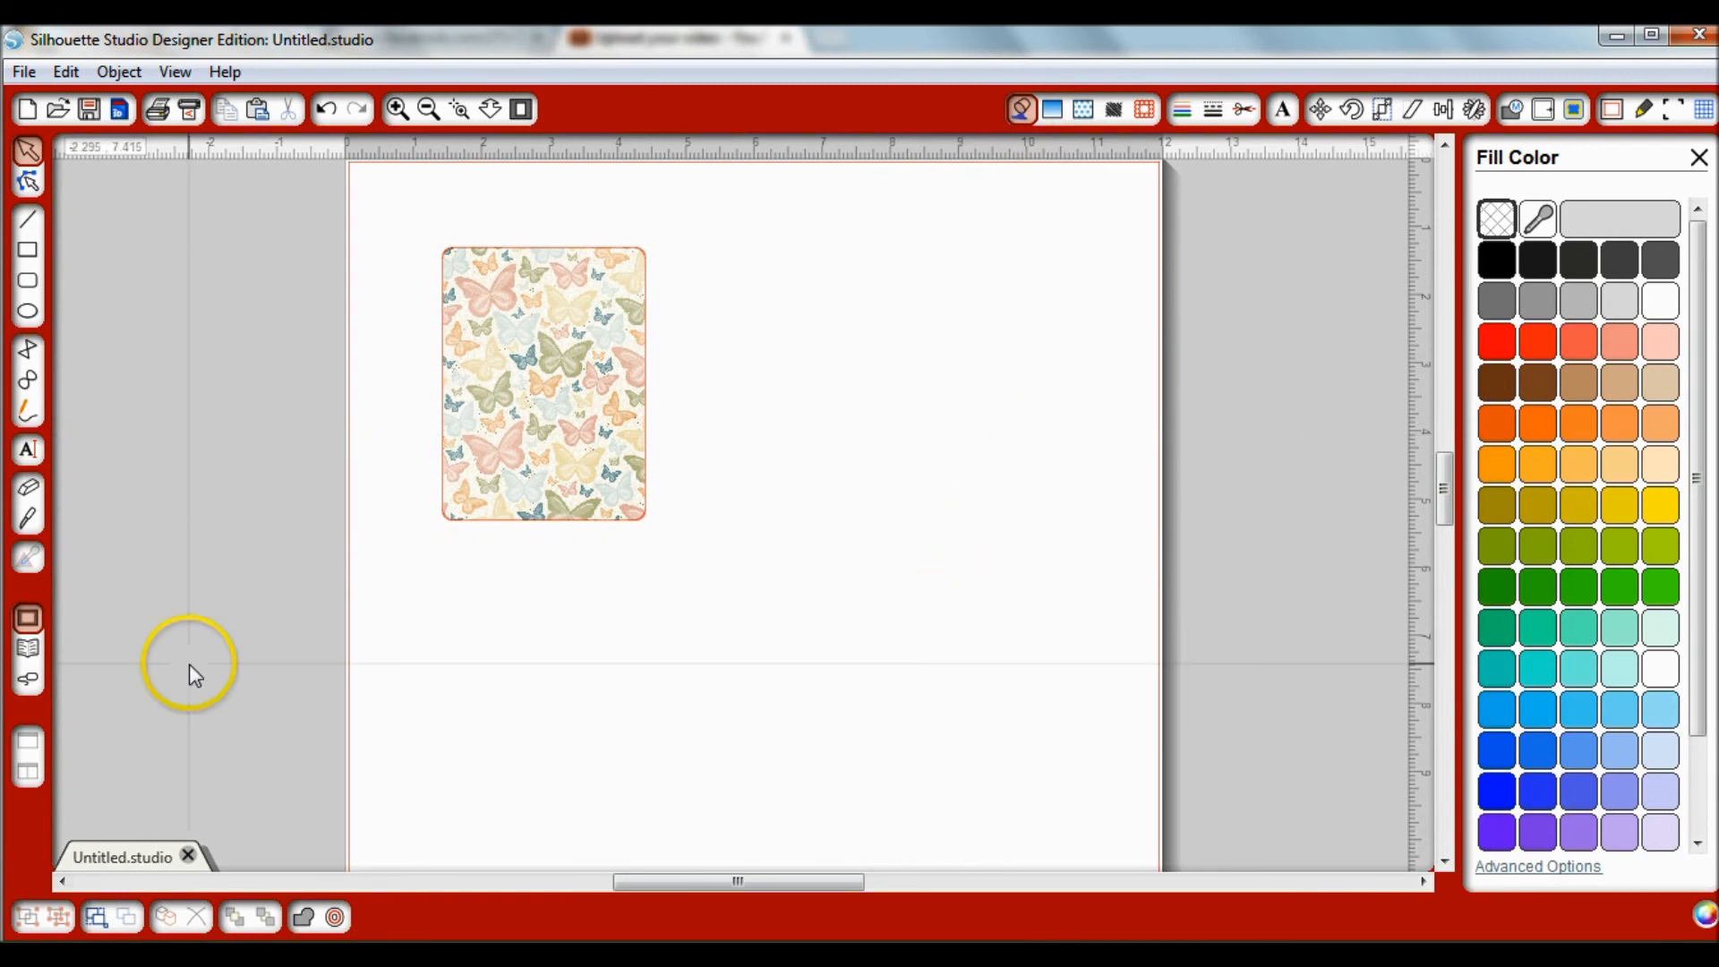
Open the My Own Designs folder in the library.
click(28, 647)
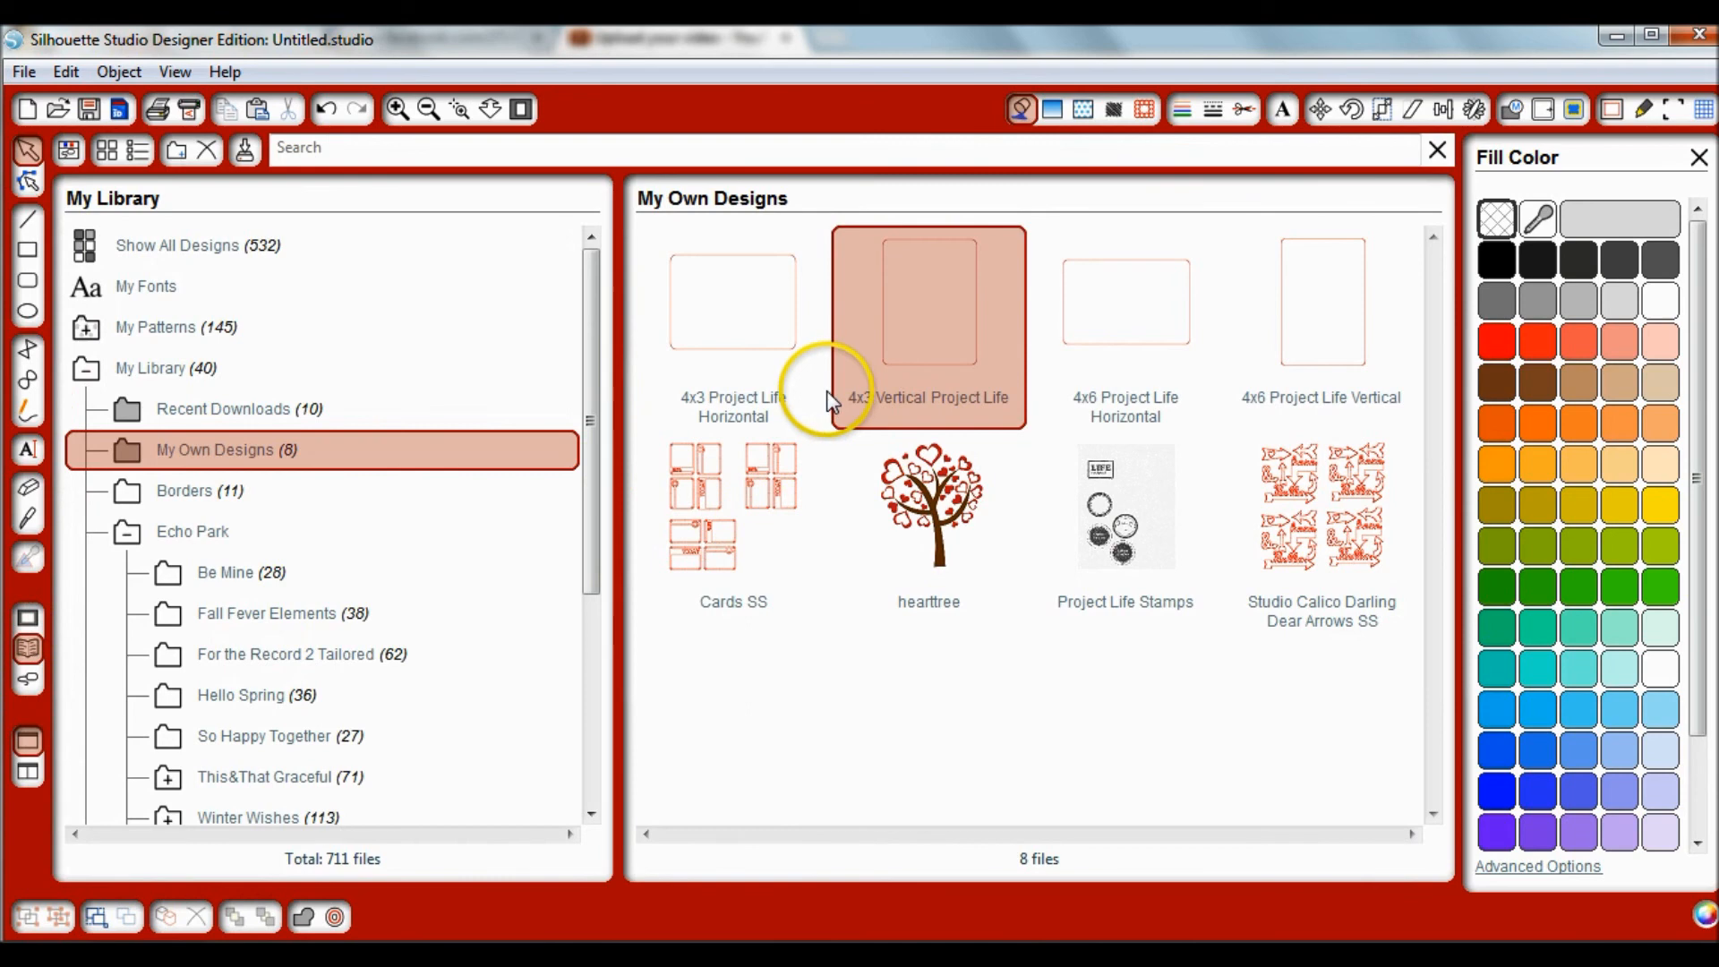